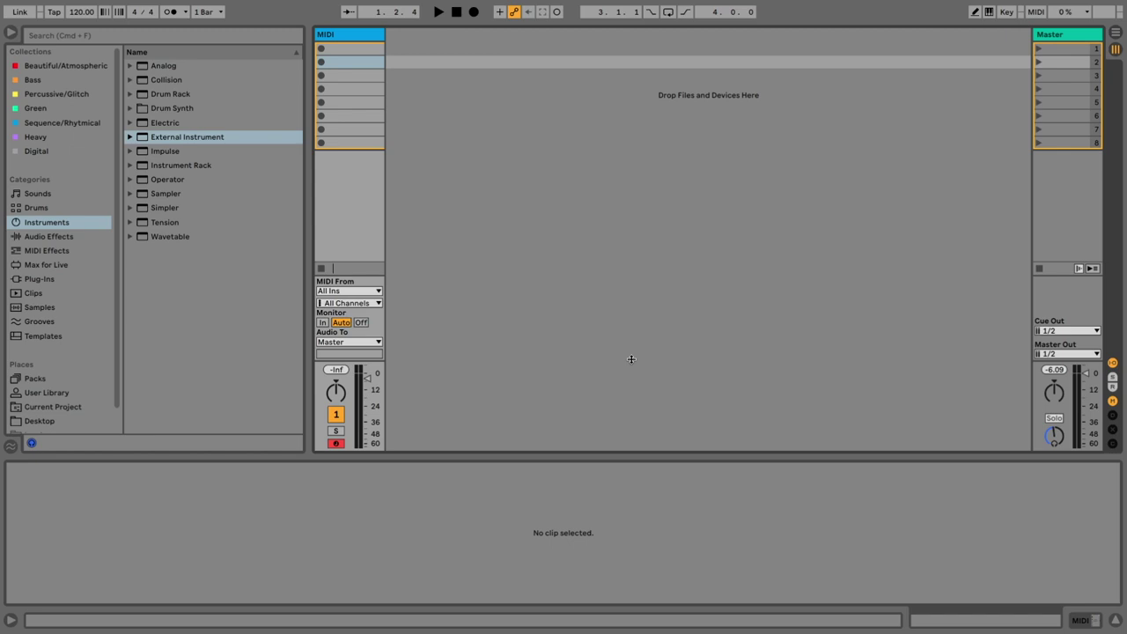
key(XF86MonBrightnessUp)
click(360, 34)
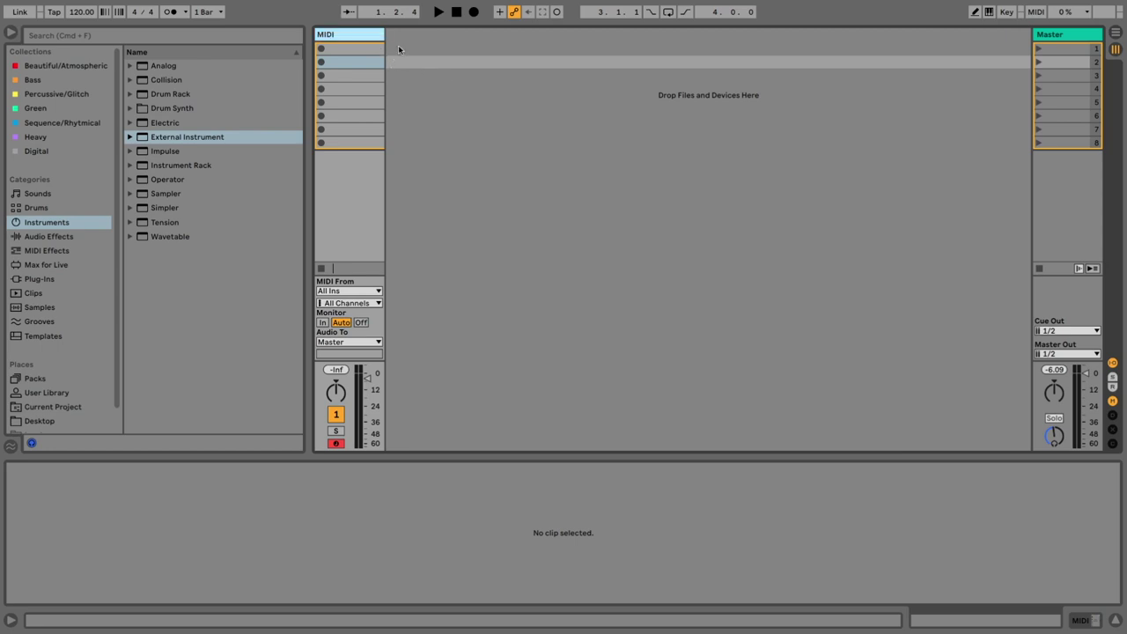
right_click(411, 79)
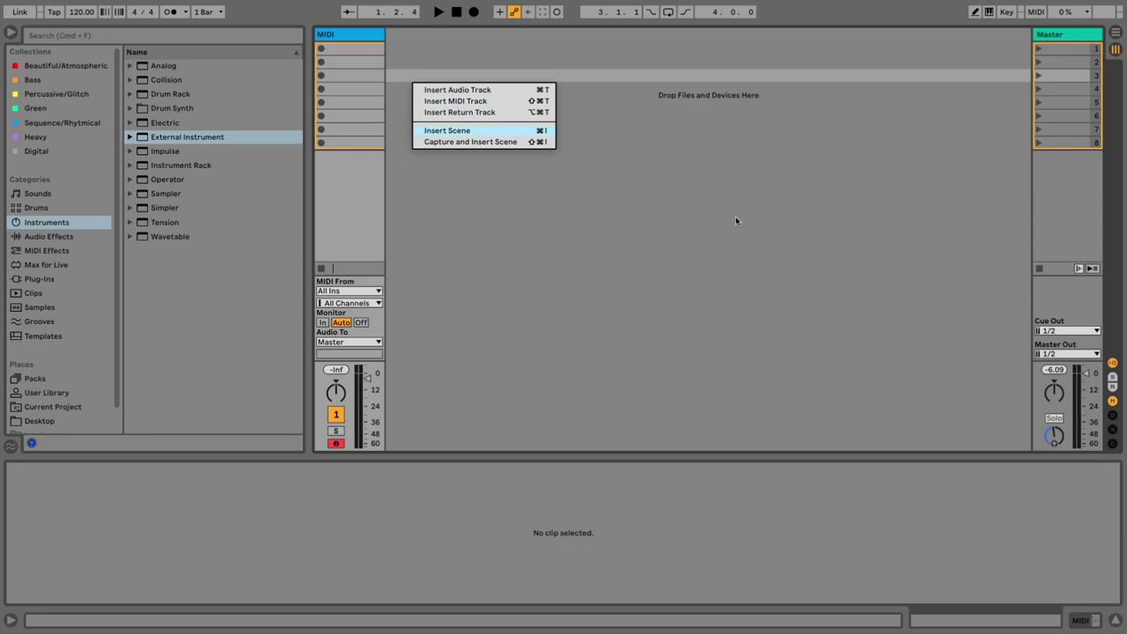
click(556, 132)
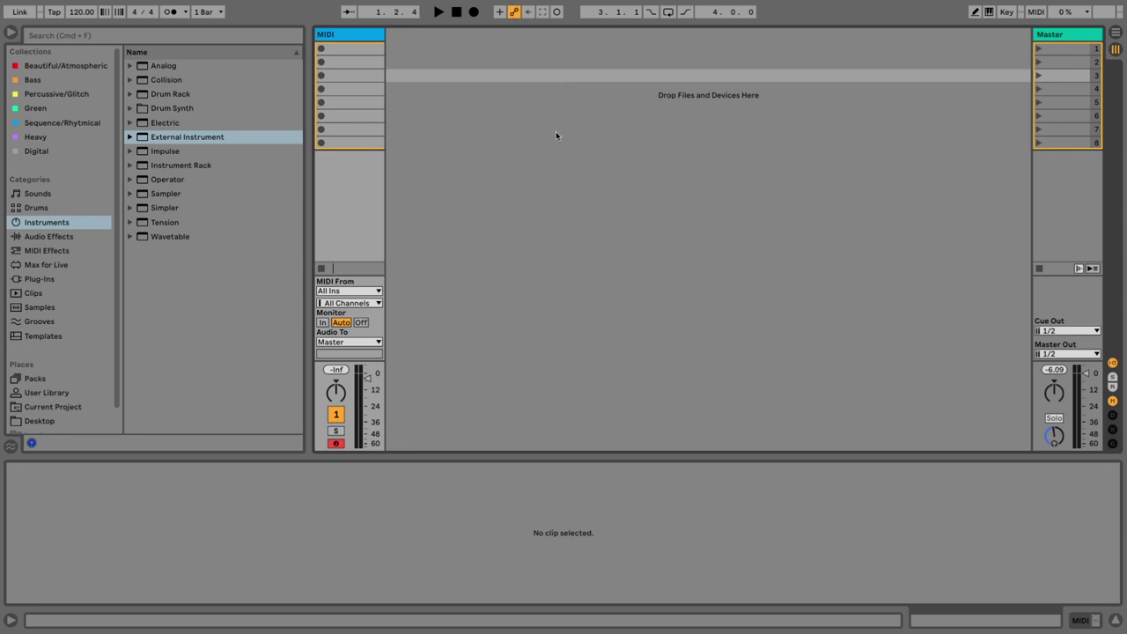
click(14, 35)
click(13, 35)
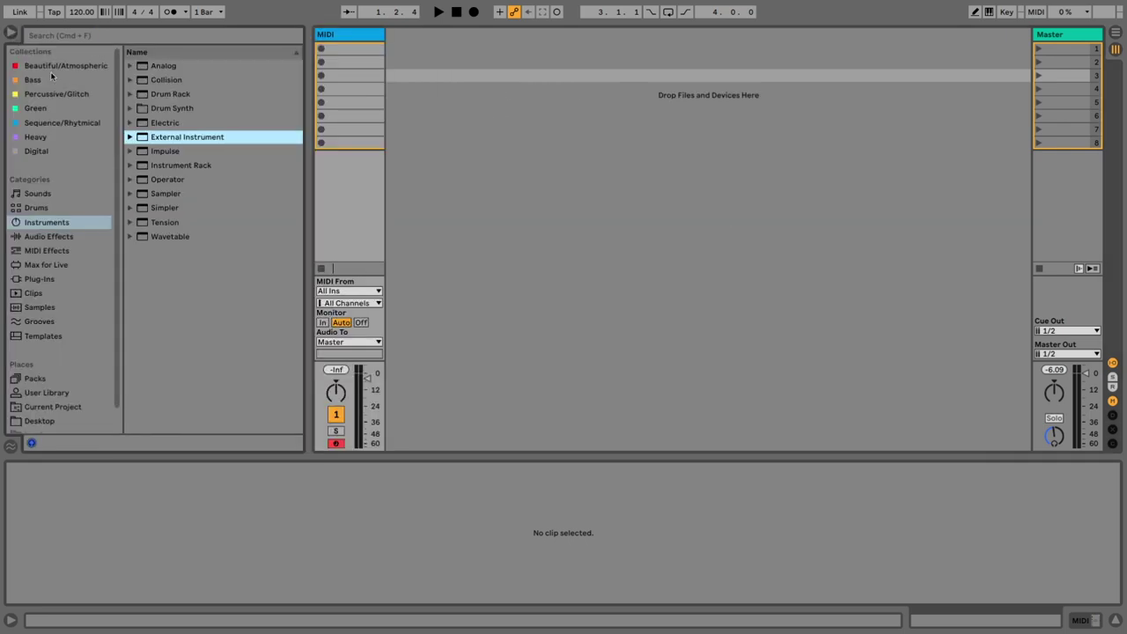
Load an External Instrument device onto the MIDI track
click(66, 227)
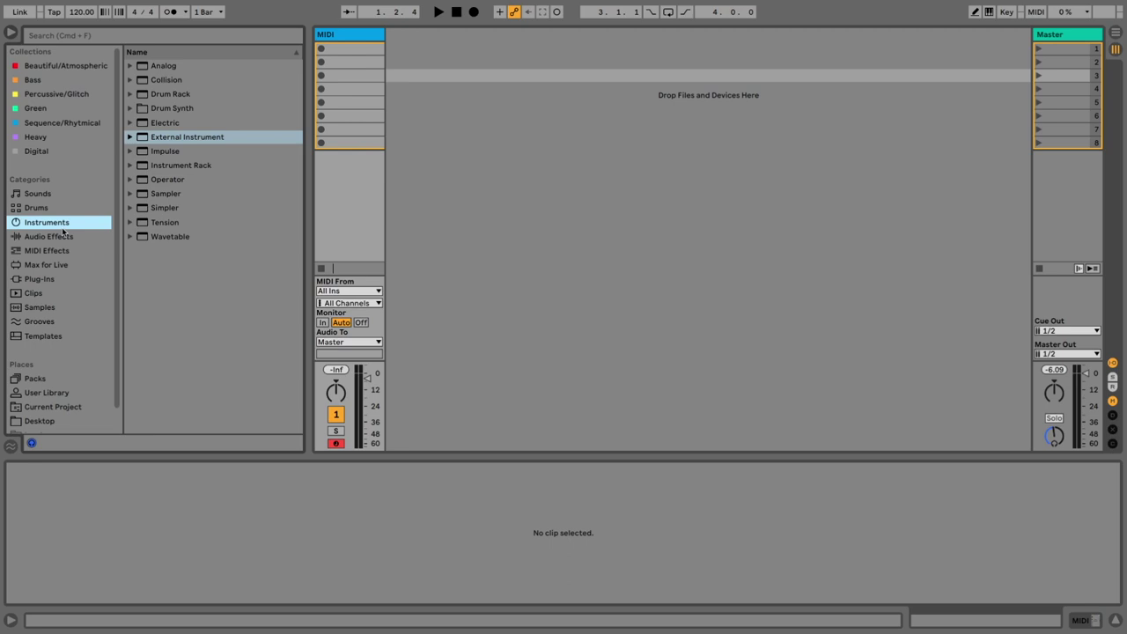
double_click(188, 139)
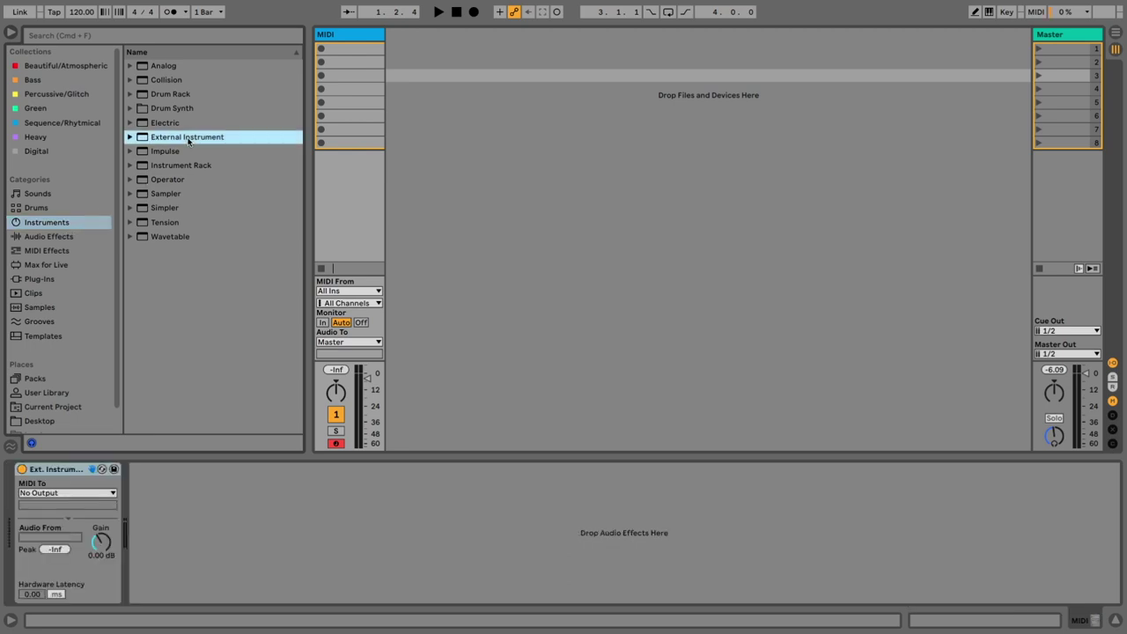
click(49, 469)
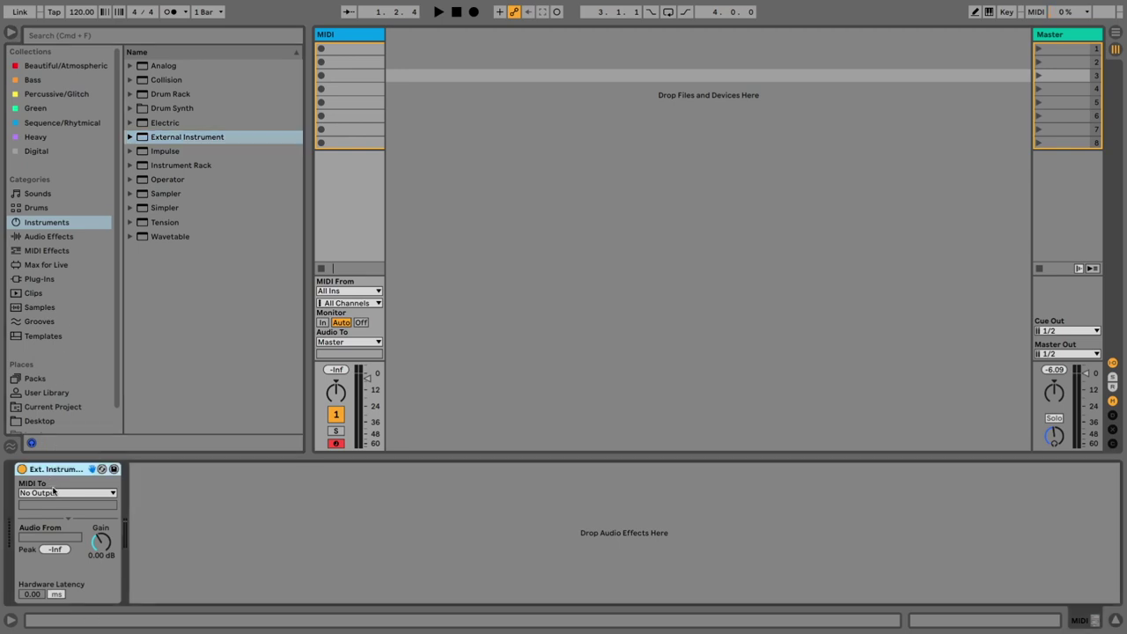
Route the External Instrument's MIDI to USB MIDI Interface on Ch. 1 and take its audio from input 3/4
click(59, 494)
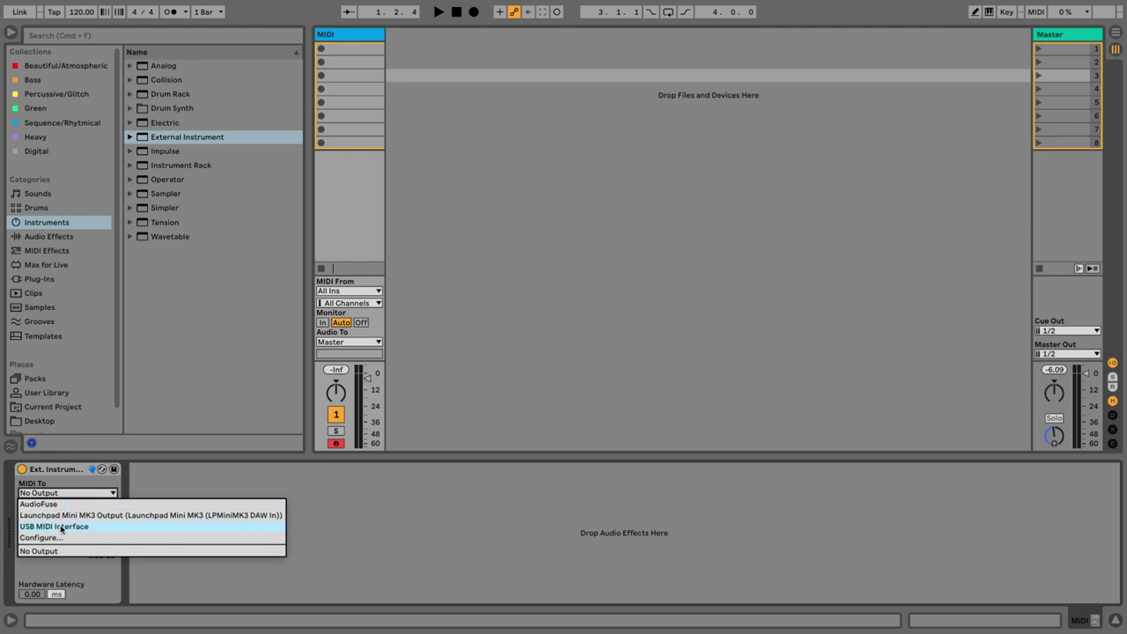
click(61, 526)
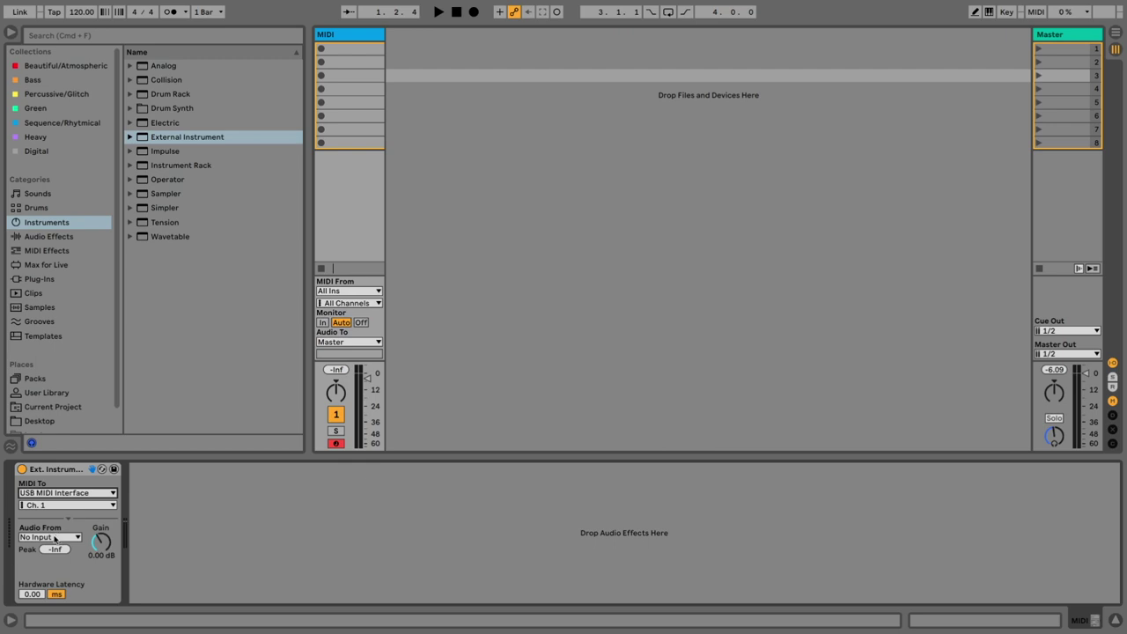
click(56, 537)
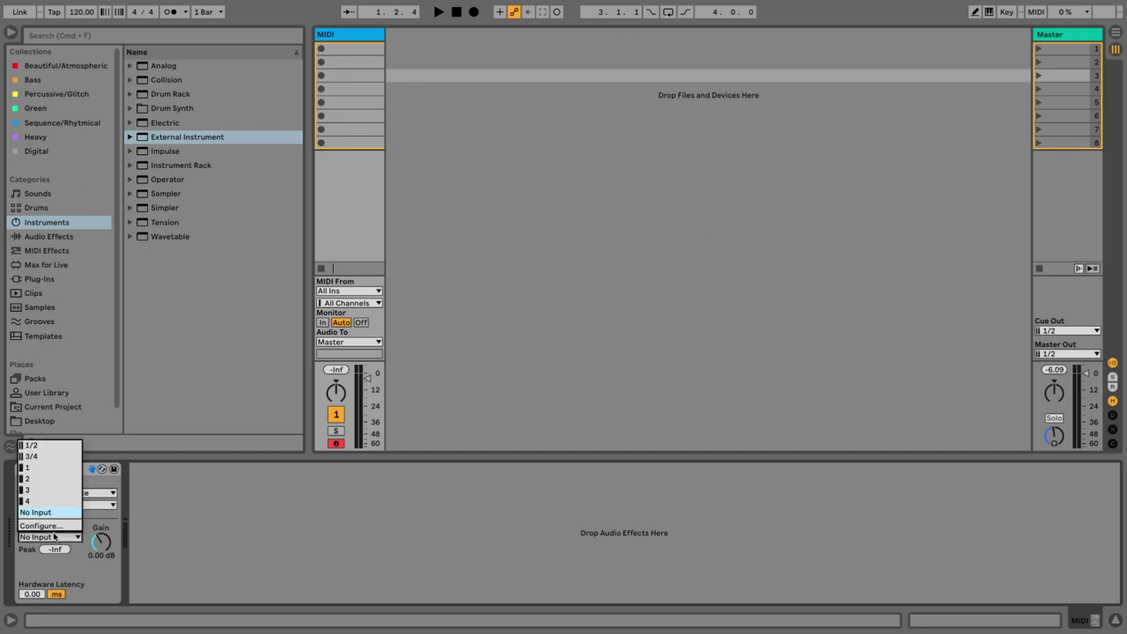
click(40, 457)
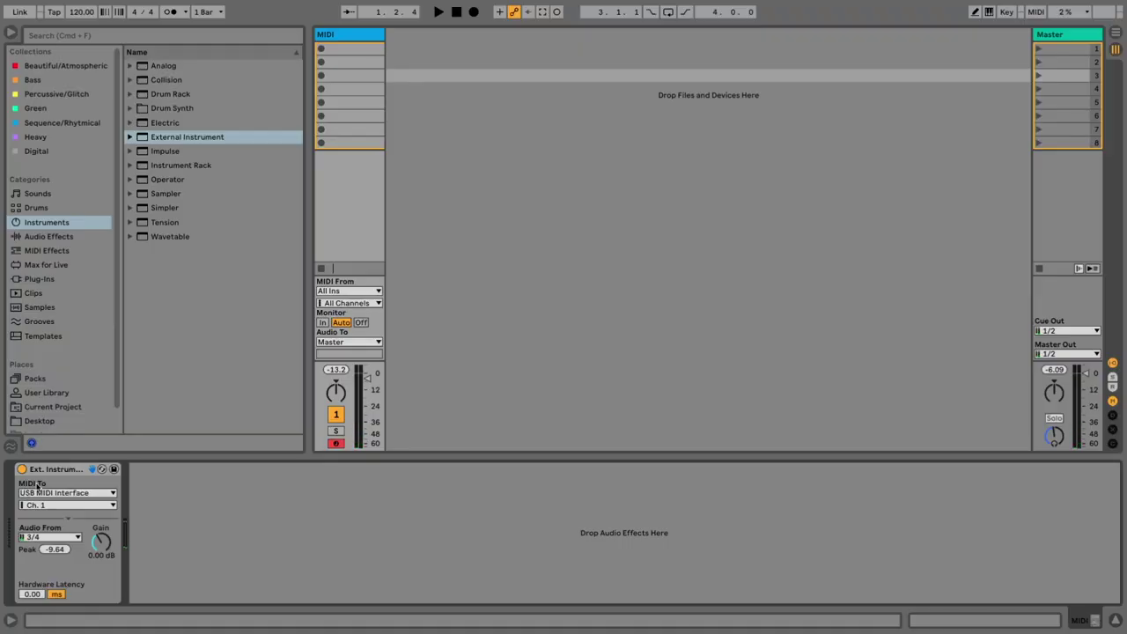
click(71, 505)
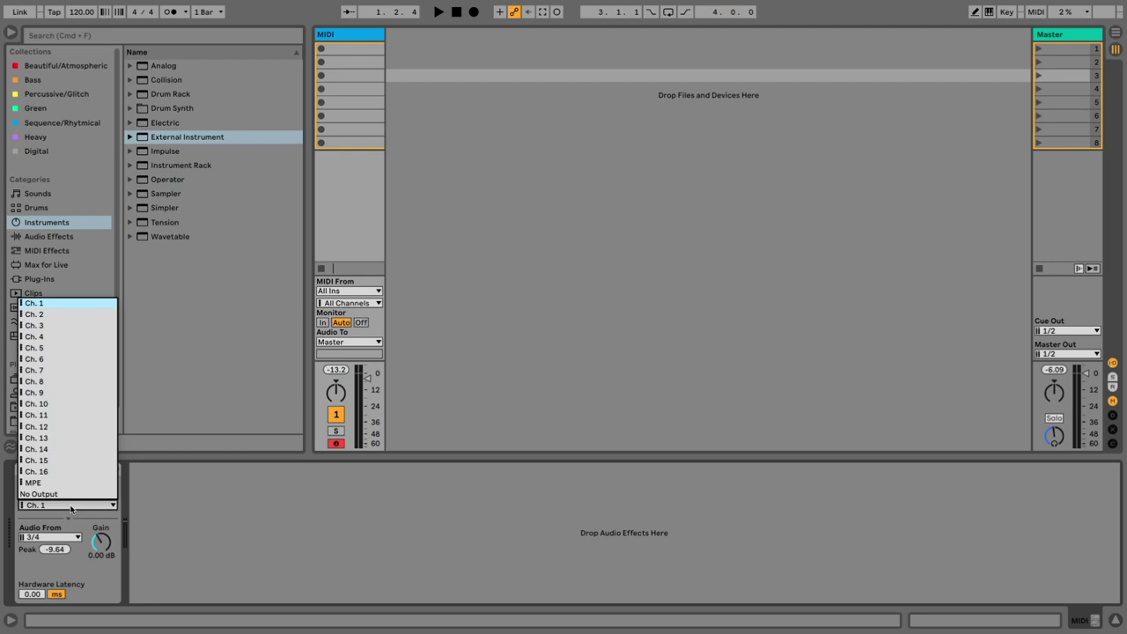
click(71, 508)
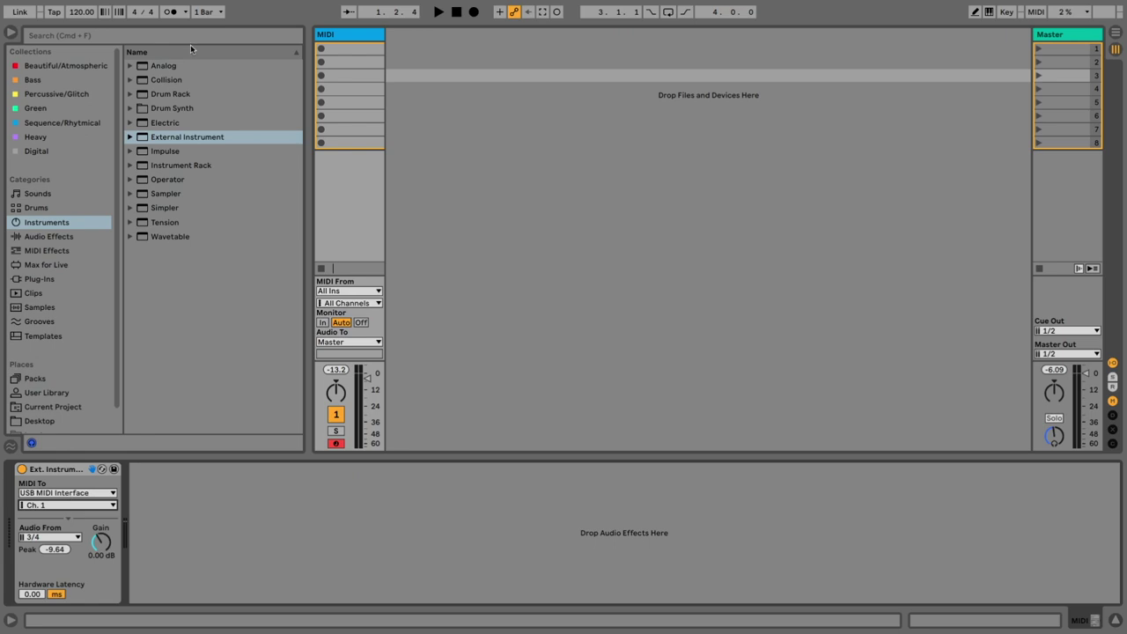
Create a MIDI clip in the track's first slot and place A1, C#2, D#2, C1, D1 and A#1 notes at its start
double_click(364, 51)
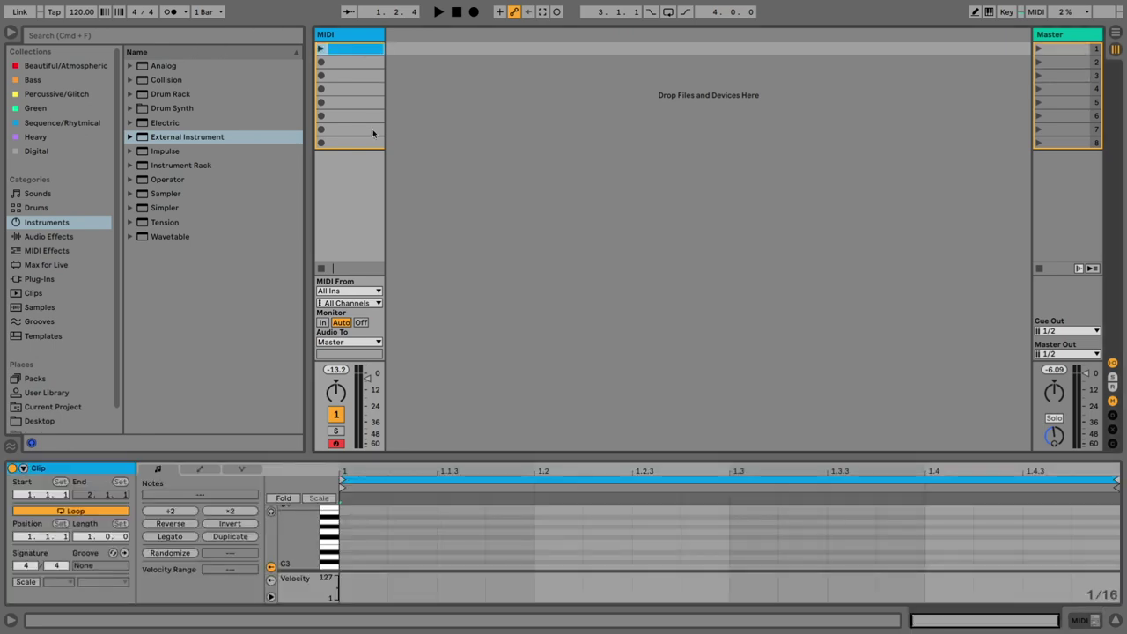
drag(407, 456, 407, 290)
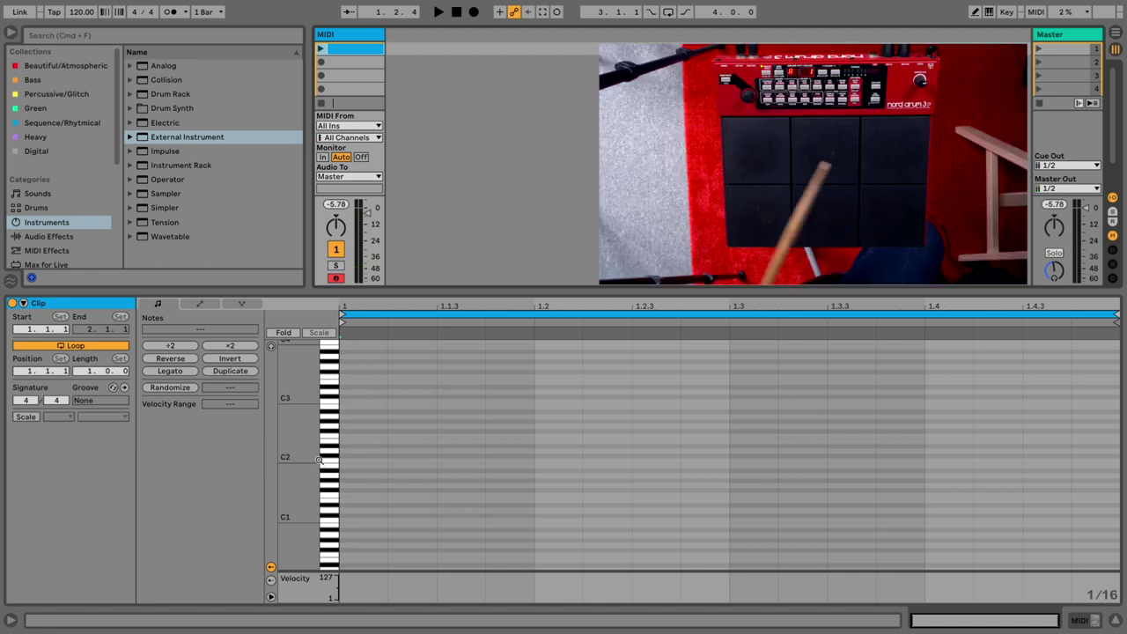
double_click(357, 477)
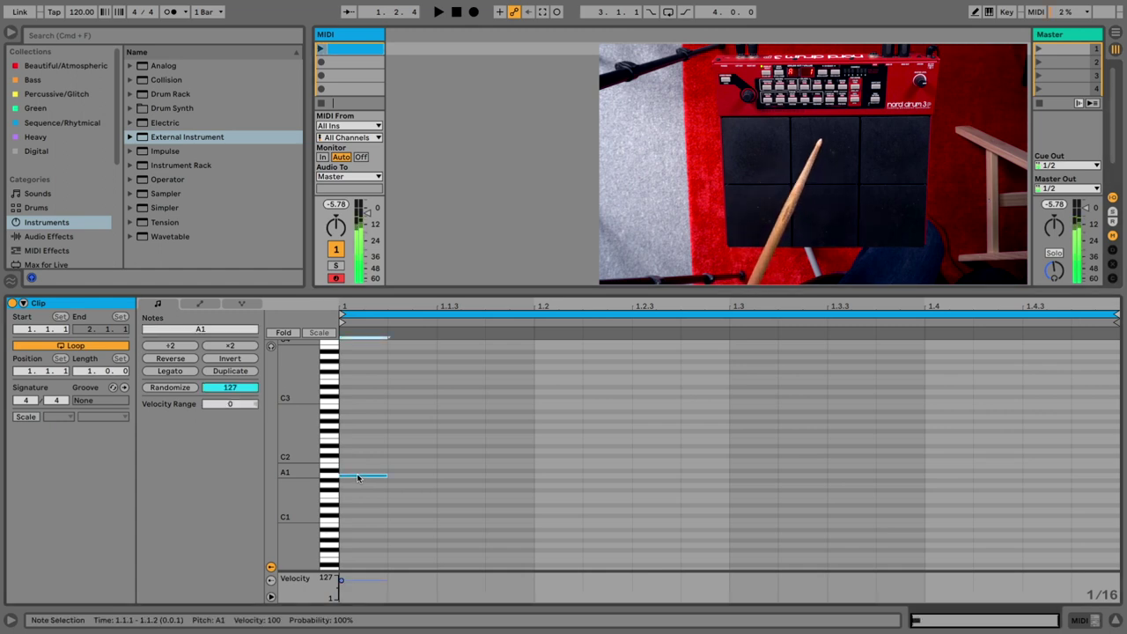
double_click(355, 455)
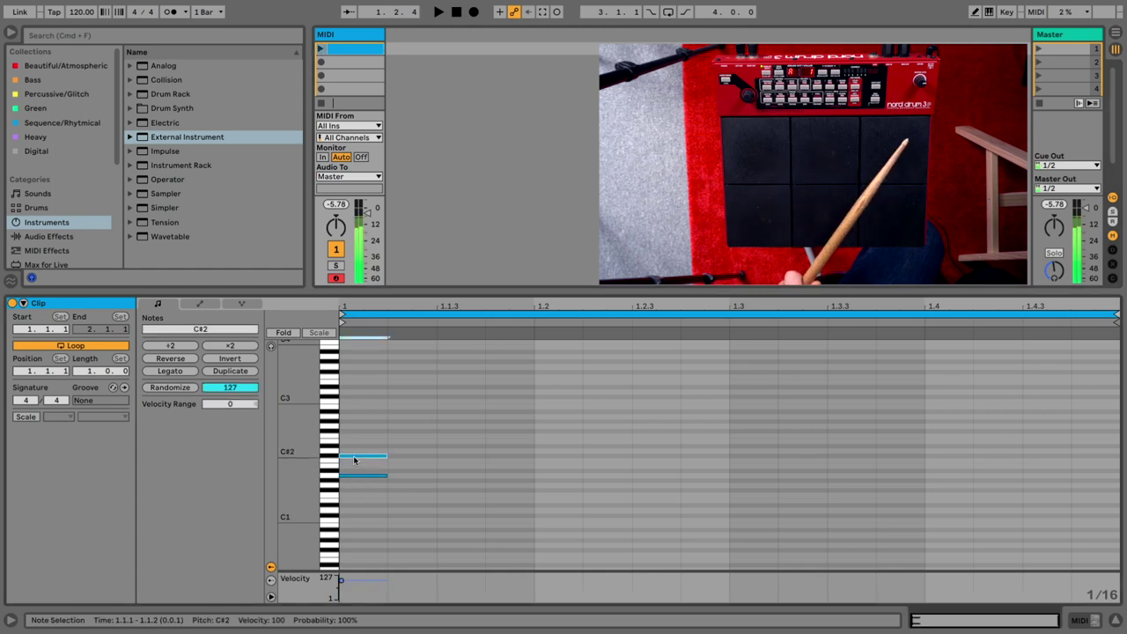
double_click(352, 448)
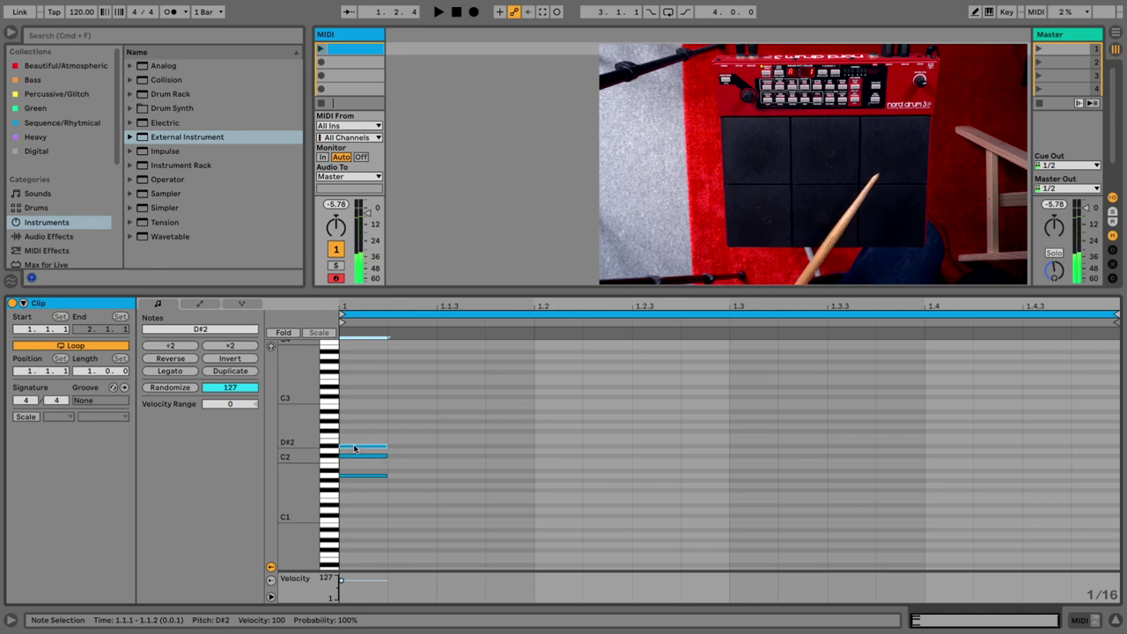
double_click(364, 521)
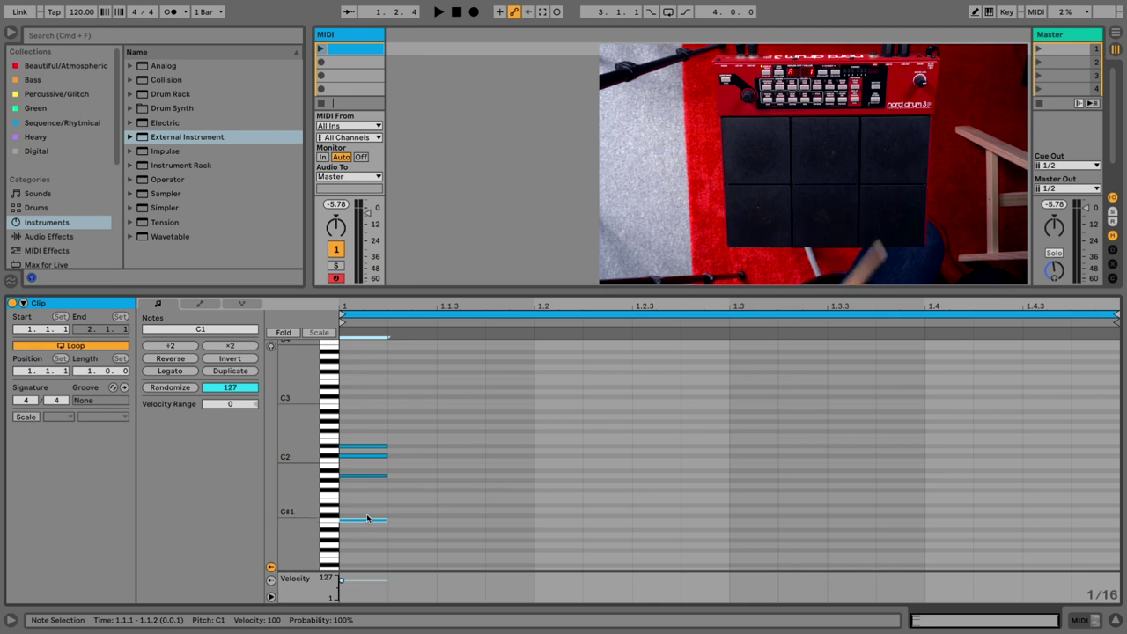
double_click(368, 511)
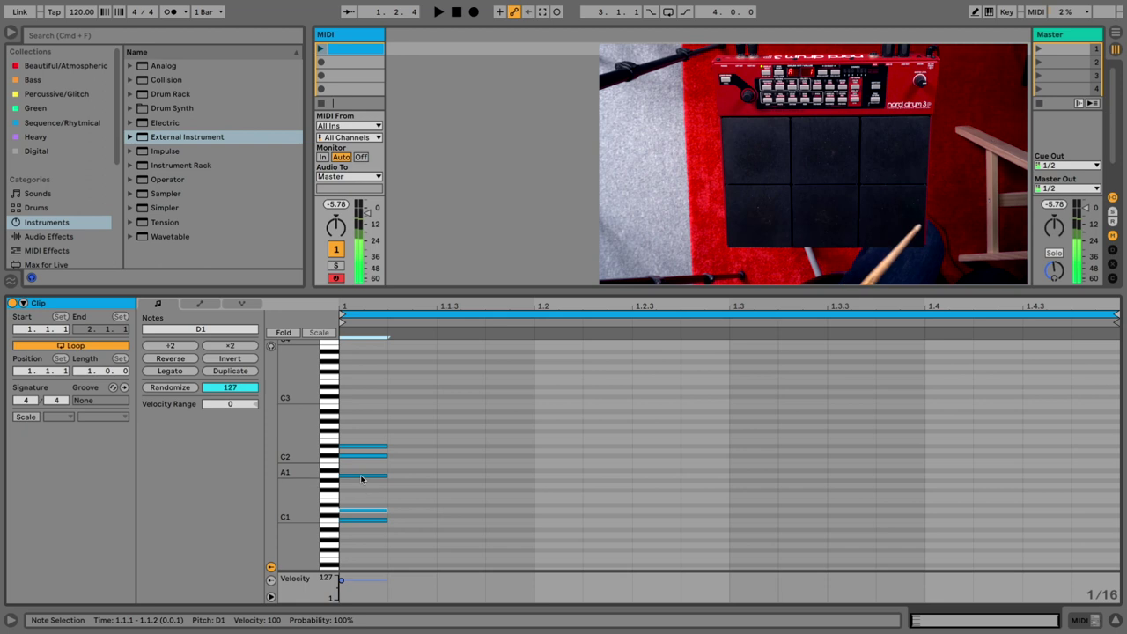
click(360, 473)
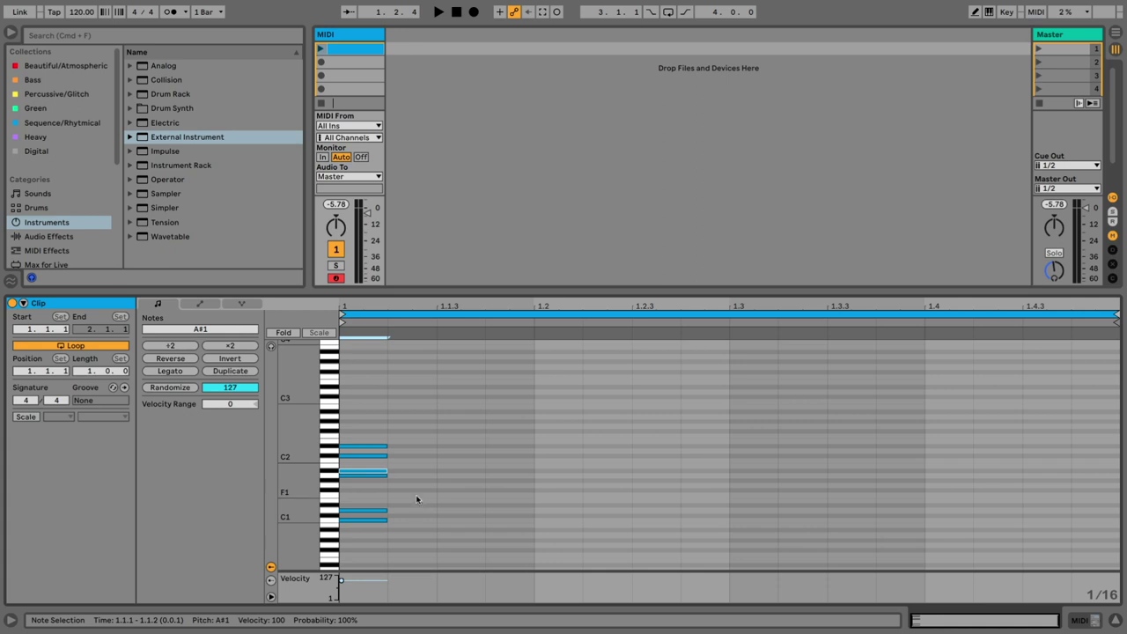
Fold the note editor to the used pitches and place D1 notes at 1.2 and 1.4 and a C1 note at 1.3
click(291, 333)
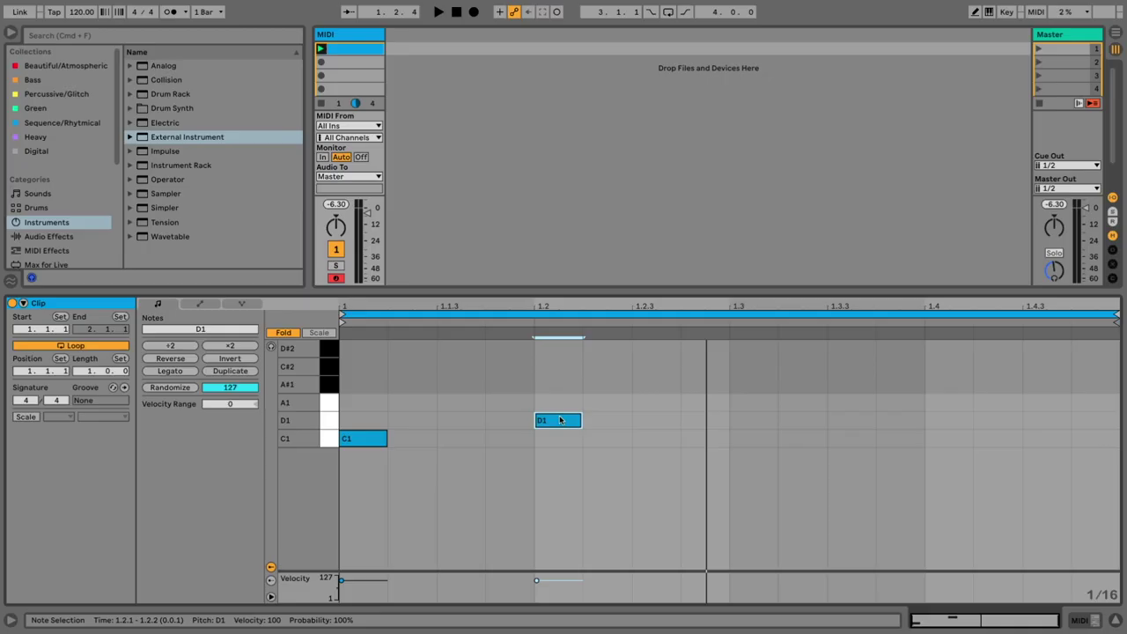
key(Delete)
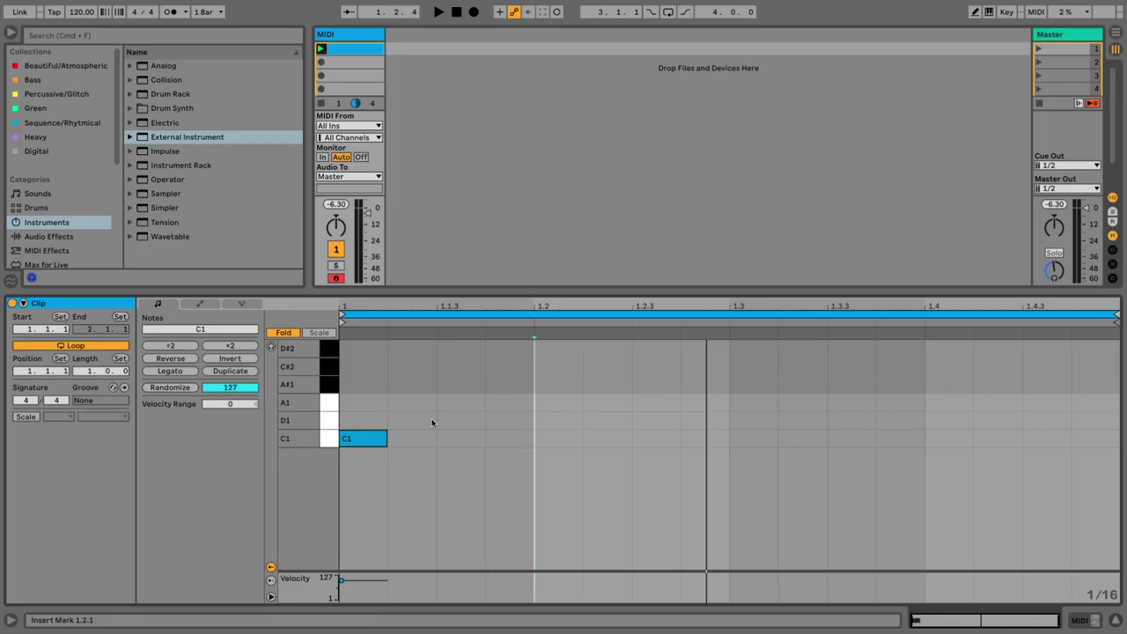
double_click(559, 420)
double_click(751, 439)
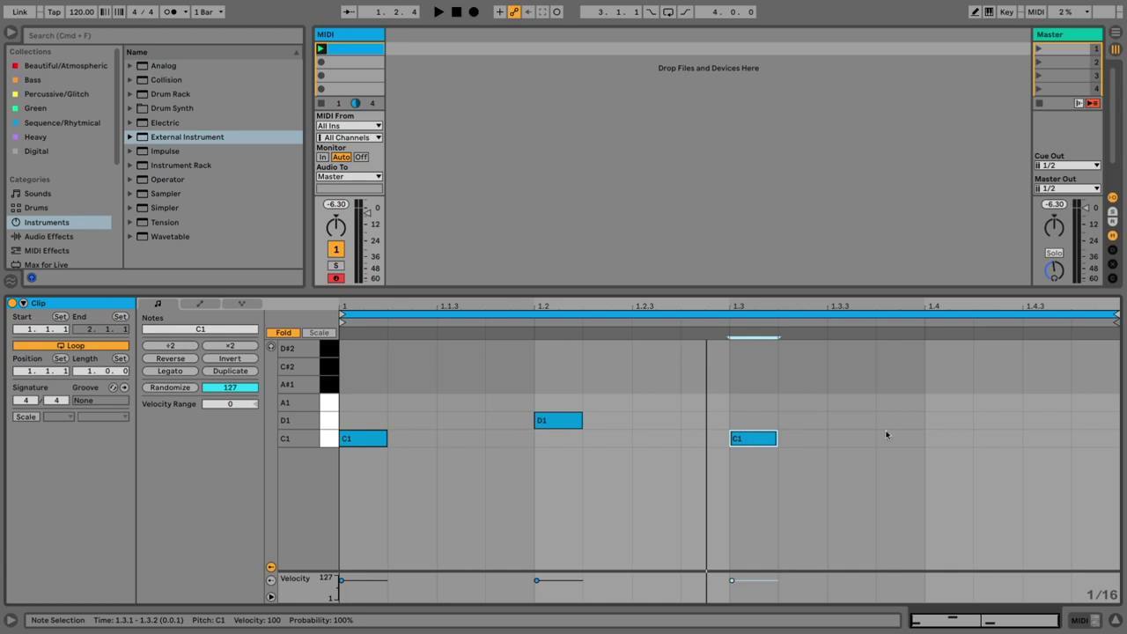
double_click(960, 425)
Add A1 notes on the offbeats at 1.1.3, 1.2.3 and 1.3.3
double_click(474, 403)
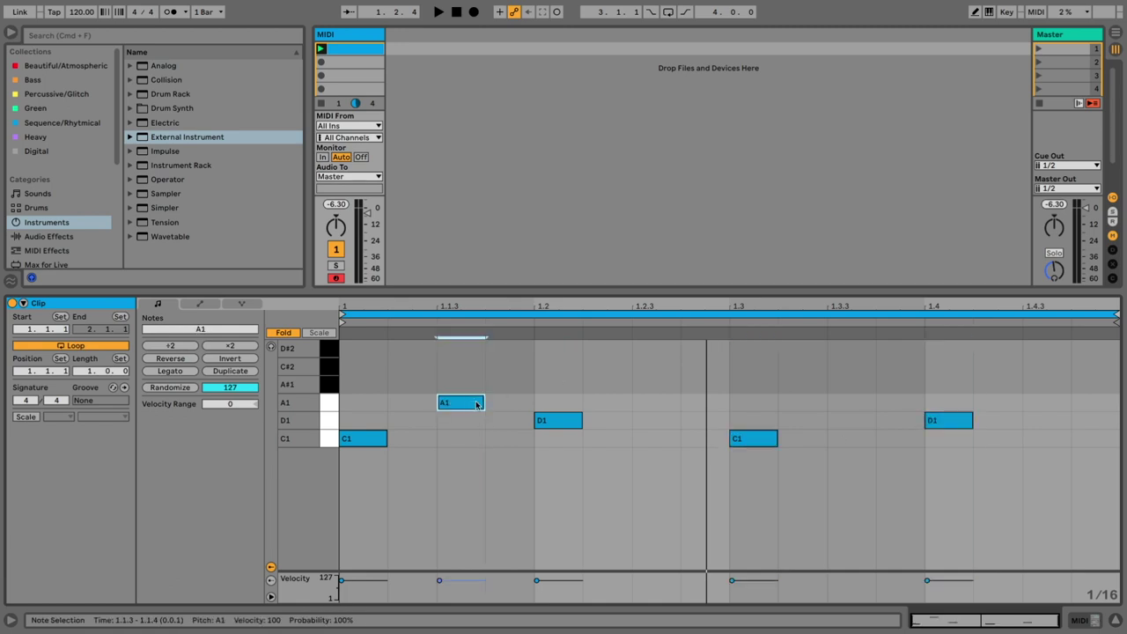
double_click(664, 403)
double_click(850, 402)
Add D#2, C#2 and A#1 notes on the last three sixteenths of beat 4, and play the pattern briefly
double_click(999, 350)
double_click(1047, 367)
double_click(1085, 386)
key(space)
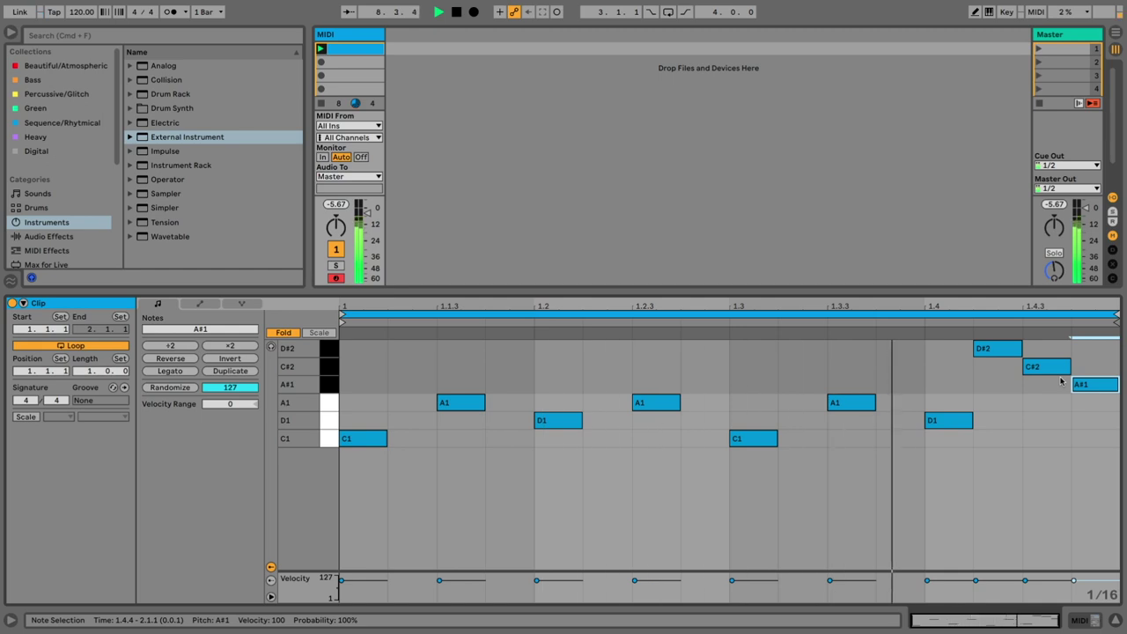
key(space)
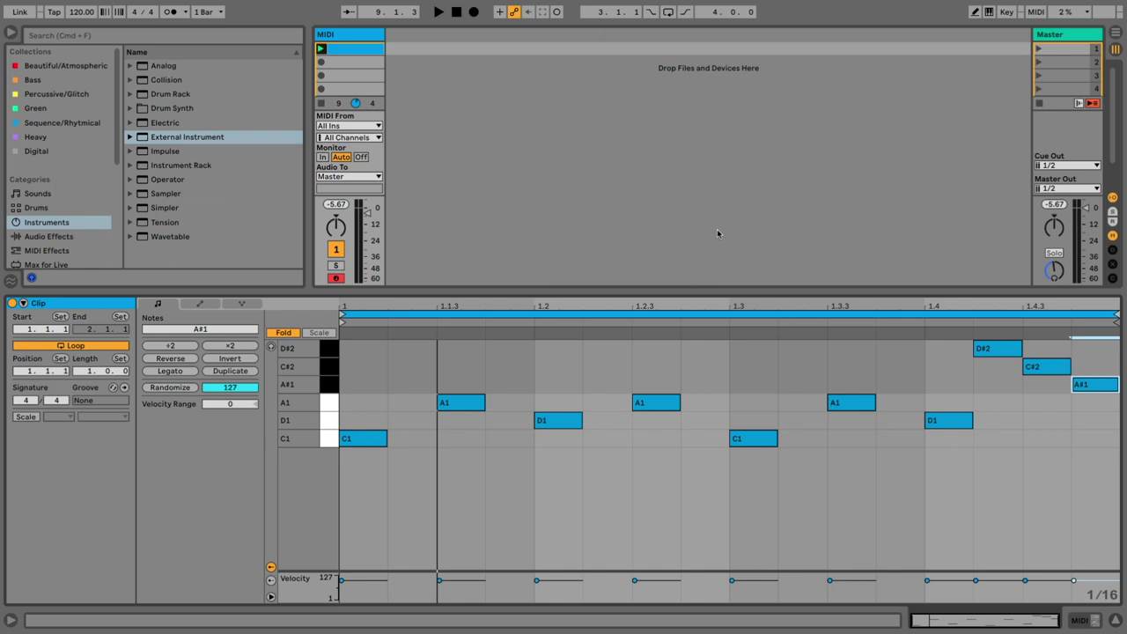
Delete the drum pattern clip and show the MIDI track's External Instrument device
key(Delete)
drag(667, 292, 660, 432)
click(356, 35)
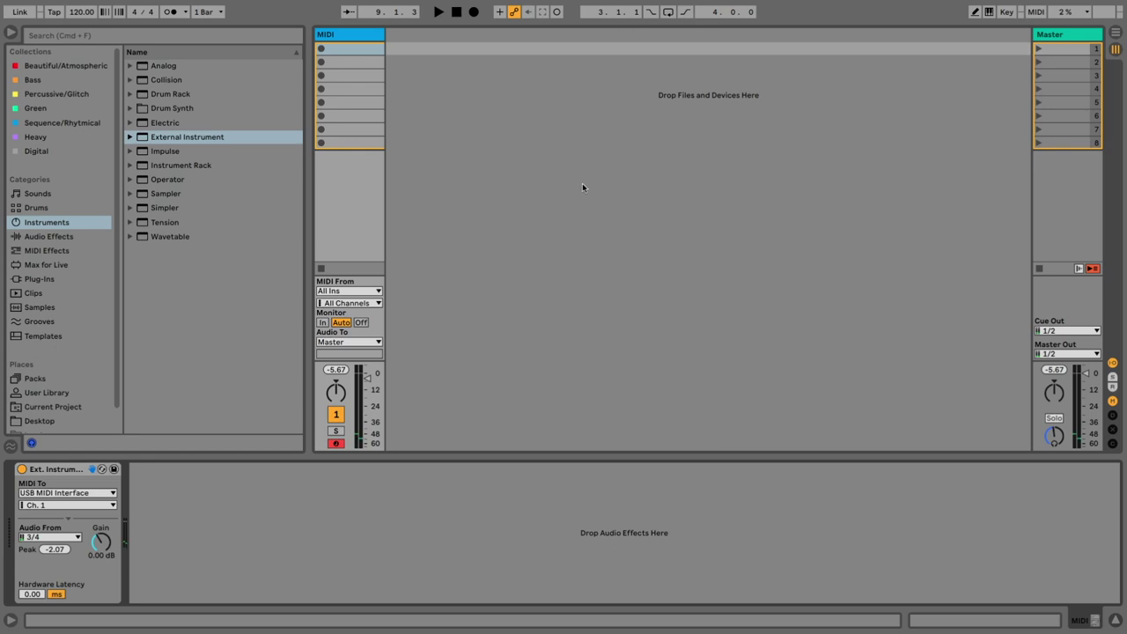
Insert a second MIDI track and load an External Instrument device onto it
right_click(435, 45)
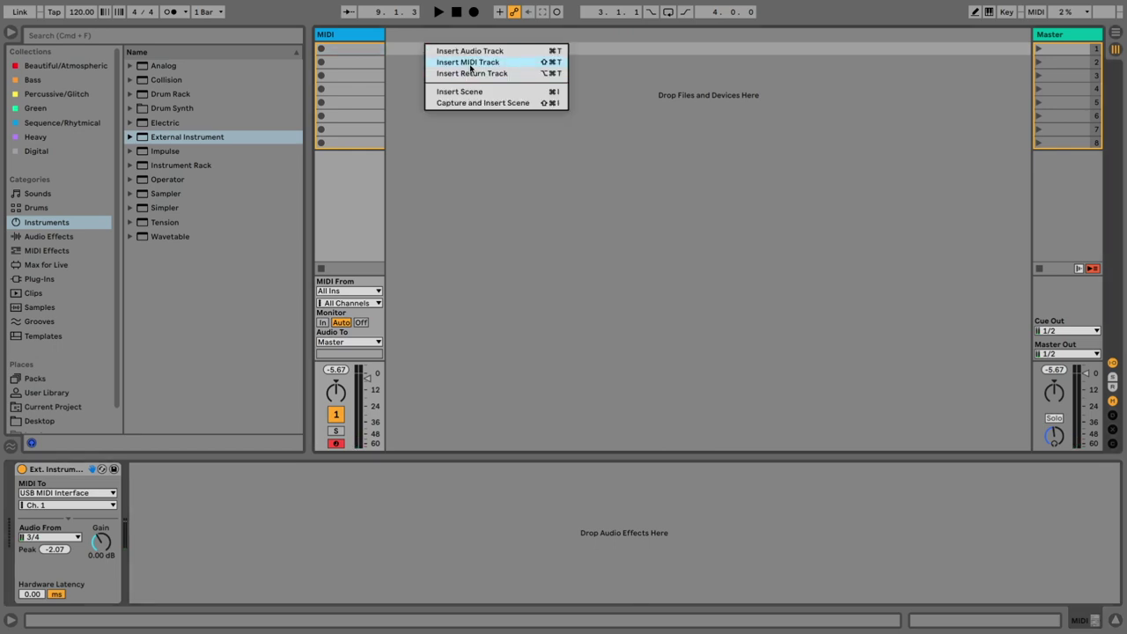
click(471, 63)
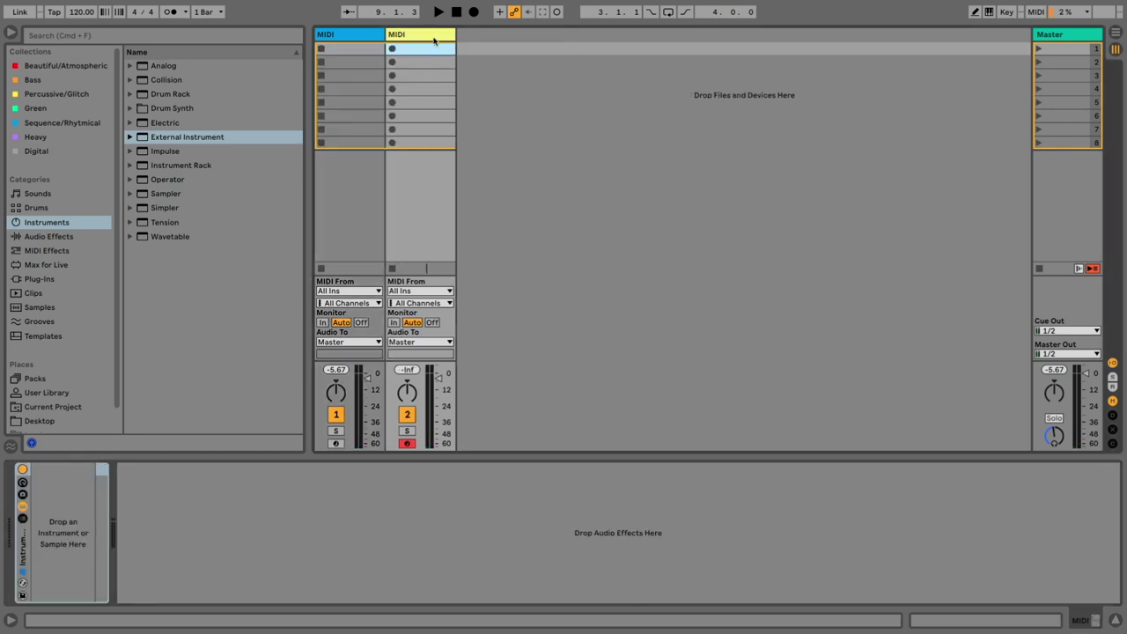
double_click(203, 139)
Route the second track's External Instrument to USB MIDI Interface on Ch. 2
click(70, 493)
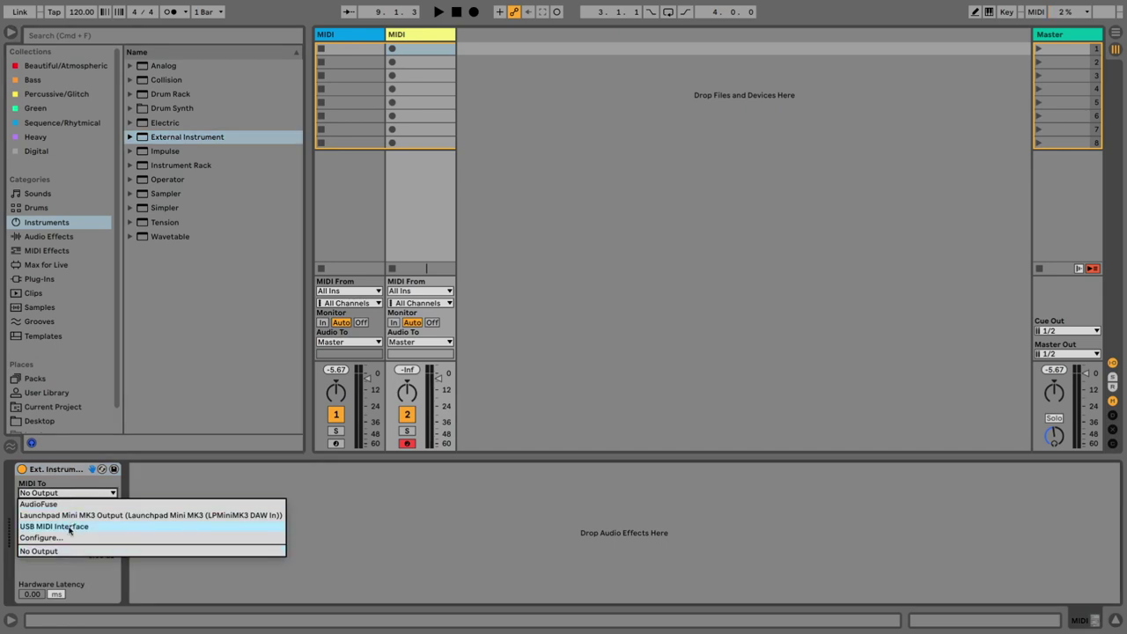
click(72, 524)
click(70, 507)
click(65, 315)
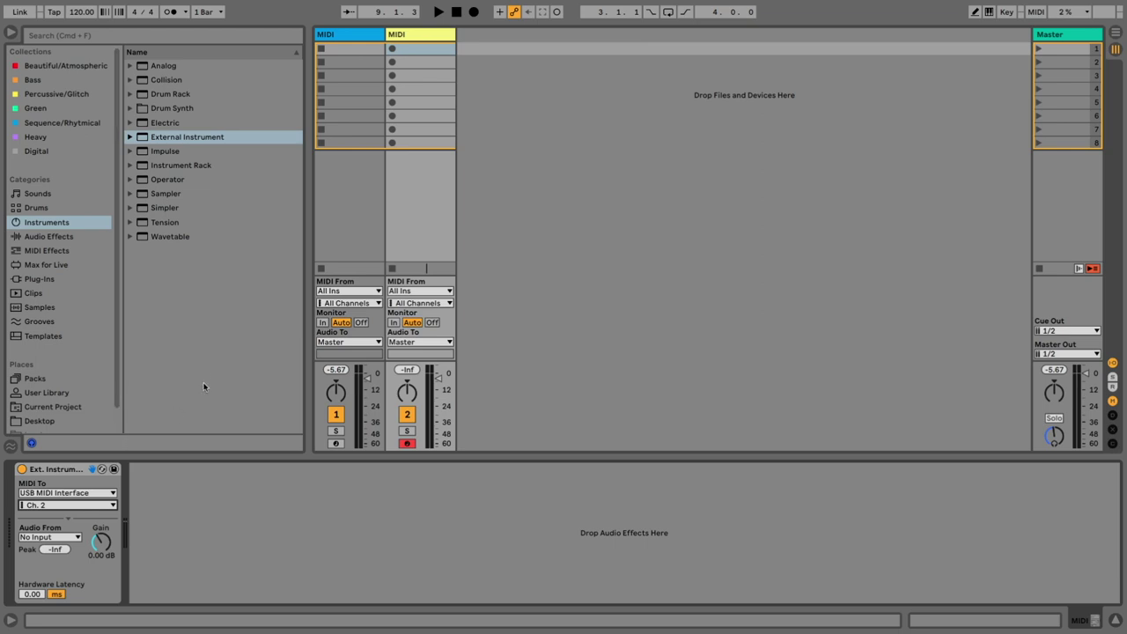
Rename the first MIDI track as Kick
click(343, 37)
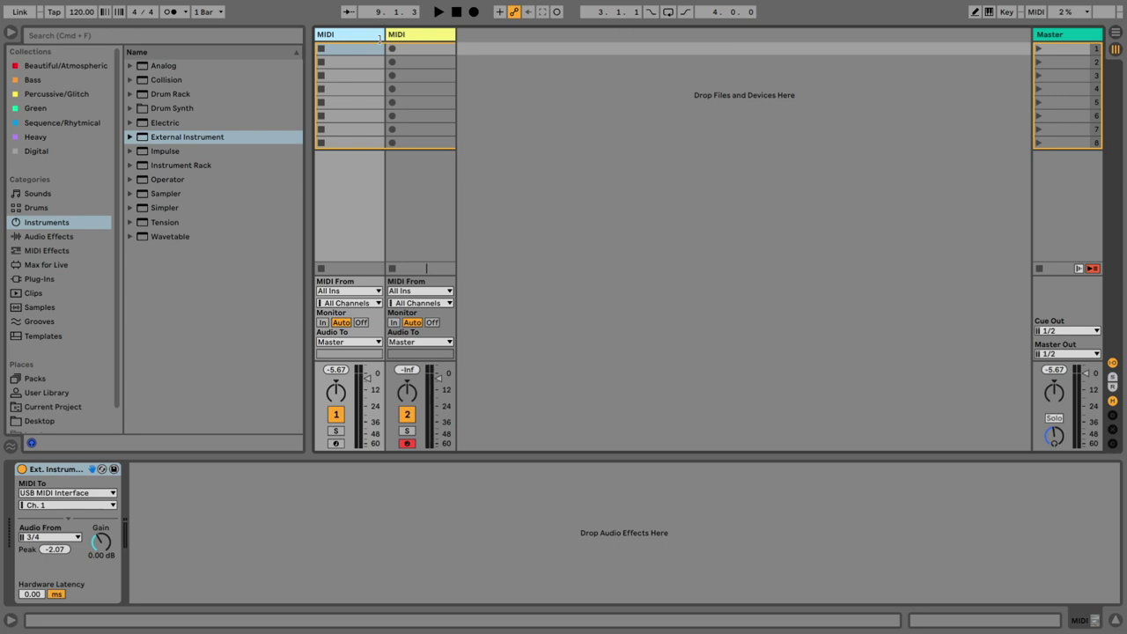
key(ctrl+r)
text(K)
key(Return)
Create a clip in the Kick track's first slot, add a C4 note at its start, and launch the clip
double_click(368, 49)
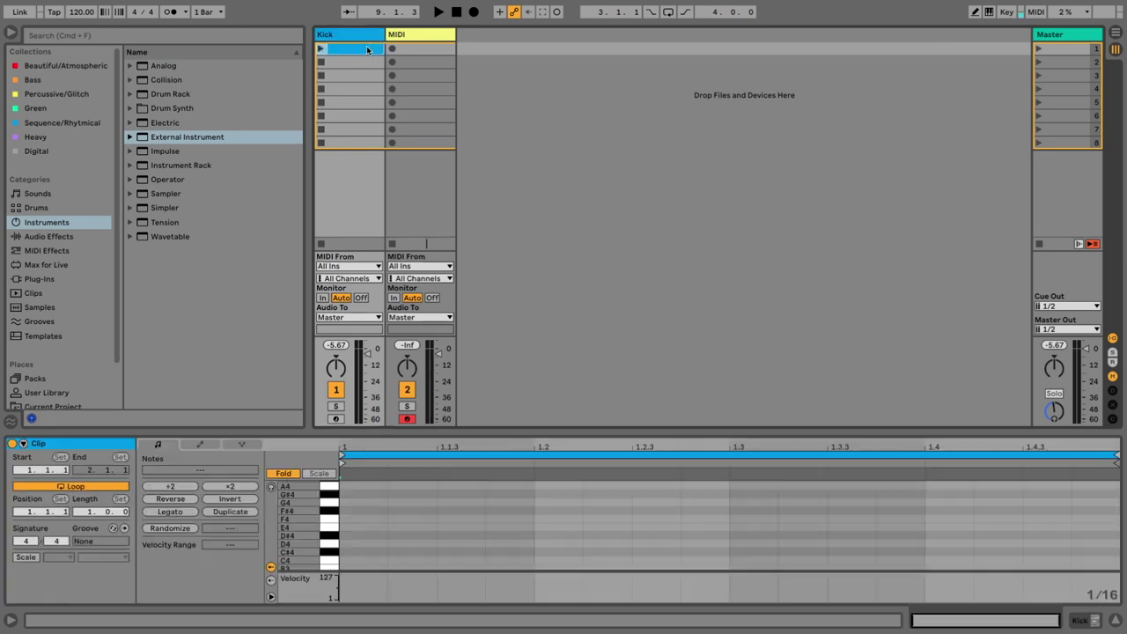
double_click(361, 558)
click(322, 50)
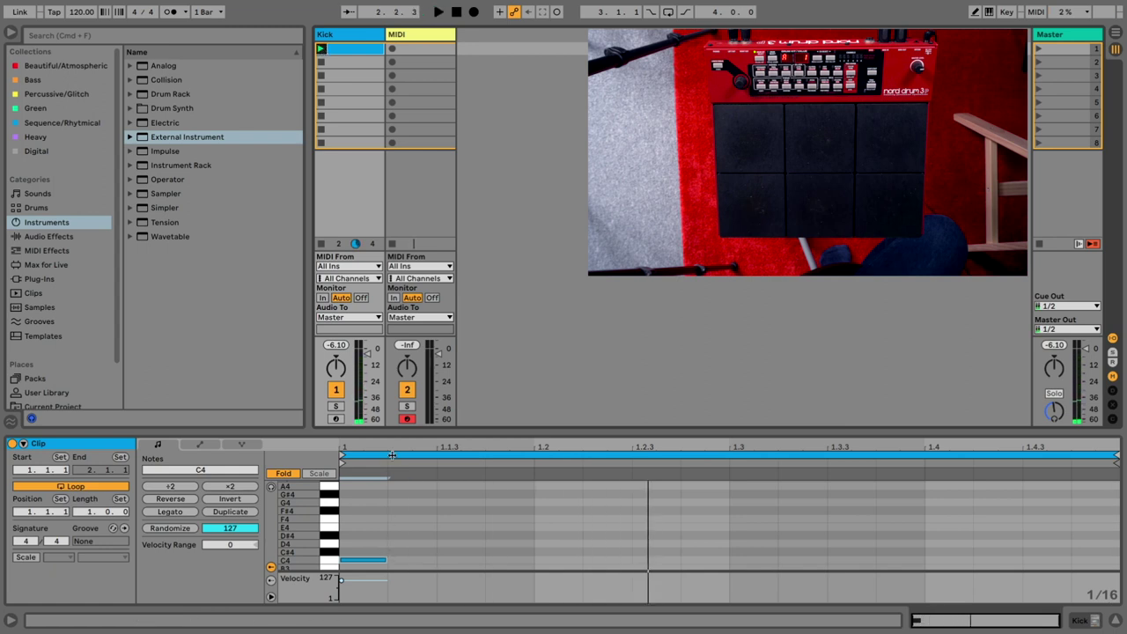
Transpose the note in the Kick clip down in semitone steps to A#2
scroll(394, 516, down, 3)
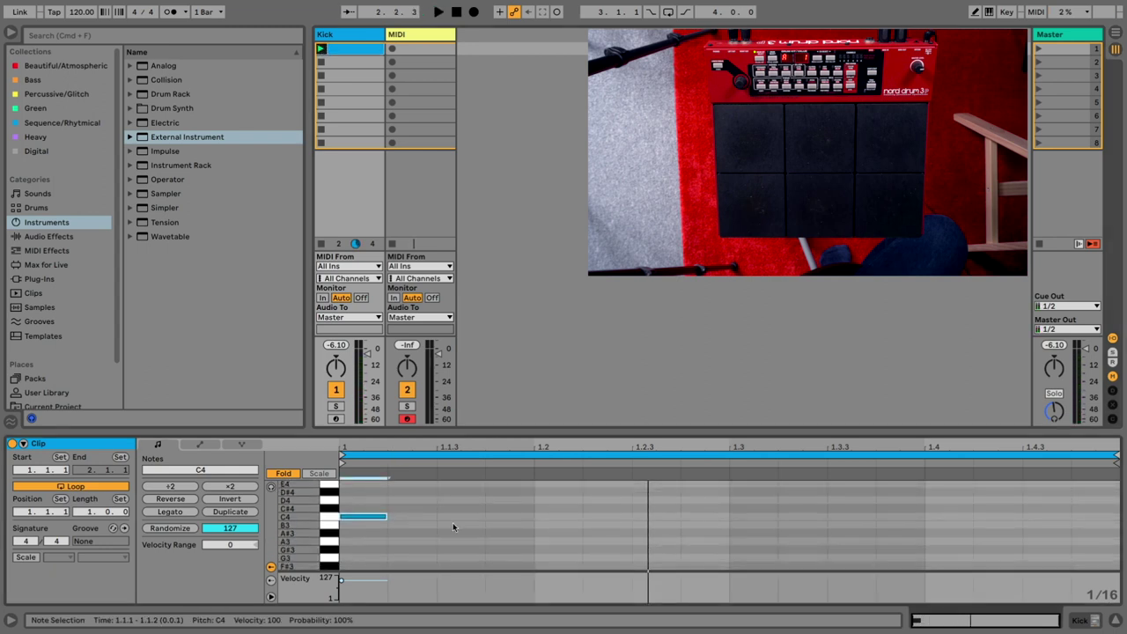
key(Down)
key(Down)
key(Down)
key(Down)
key(Down)
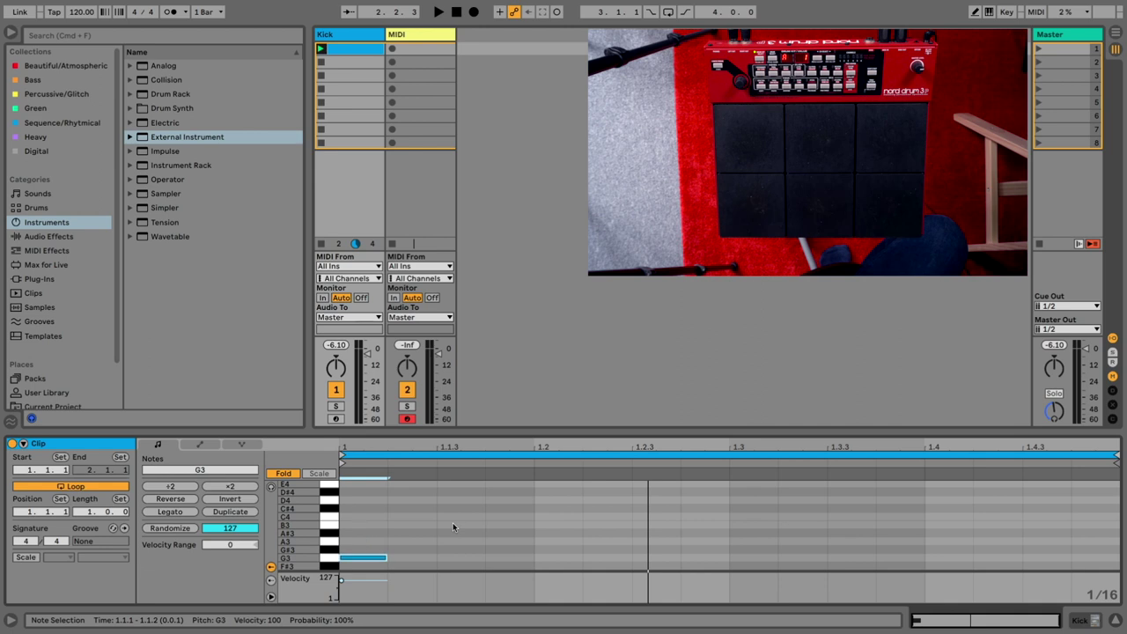
key(Down)
key(Down)
key(Down)
key(Down)
key(Down)
key(Down)
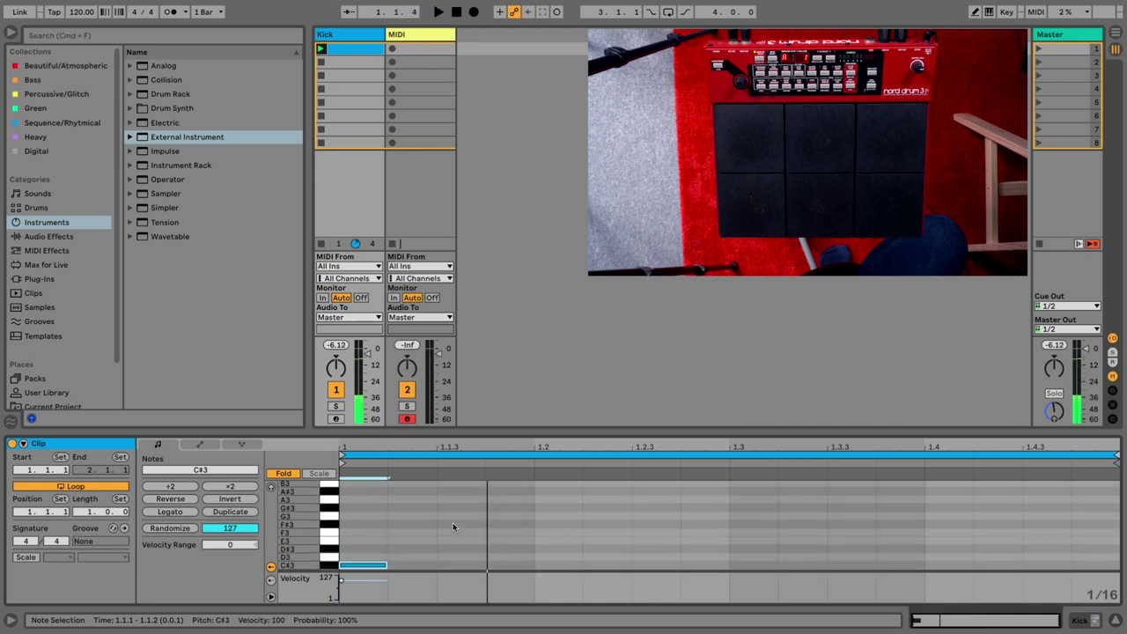
key(Down)
key(Down)
key(Down)
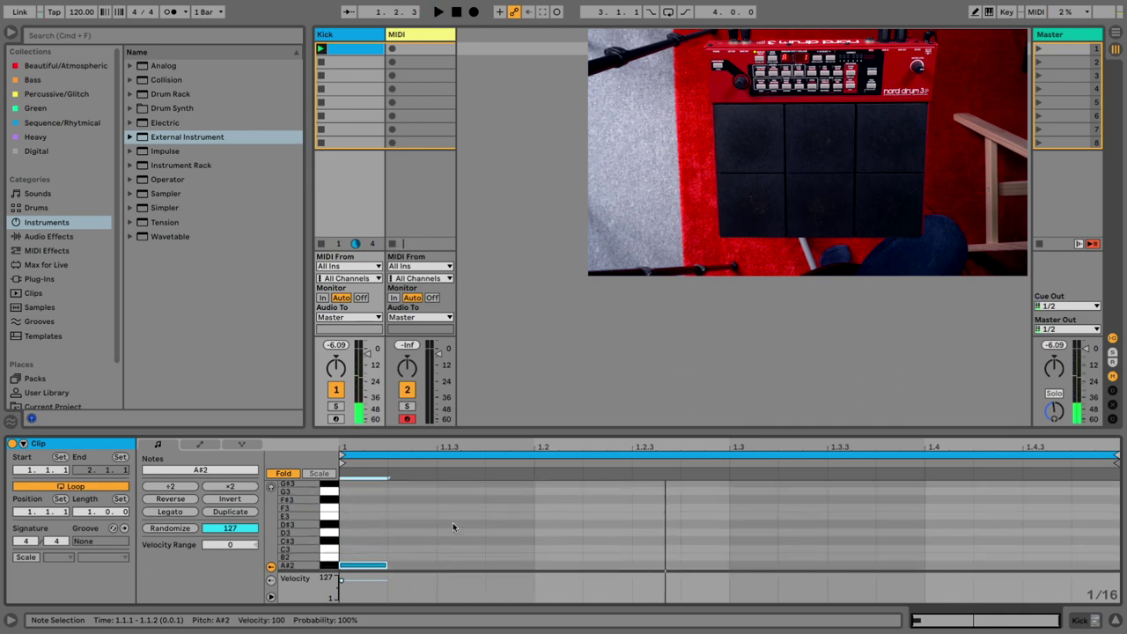
Start playback and lower the Kick clip's note further in semitone steps to C#2
key(space)
key(Down)
key(Down)
key(Down)
key(Down)
key(Down)
key(Down)
key(Down)
key(Down)
key(Down)
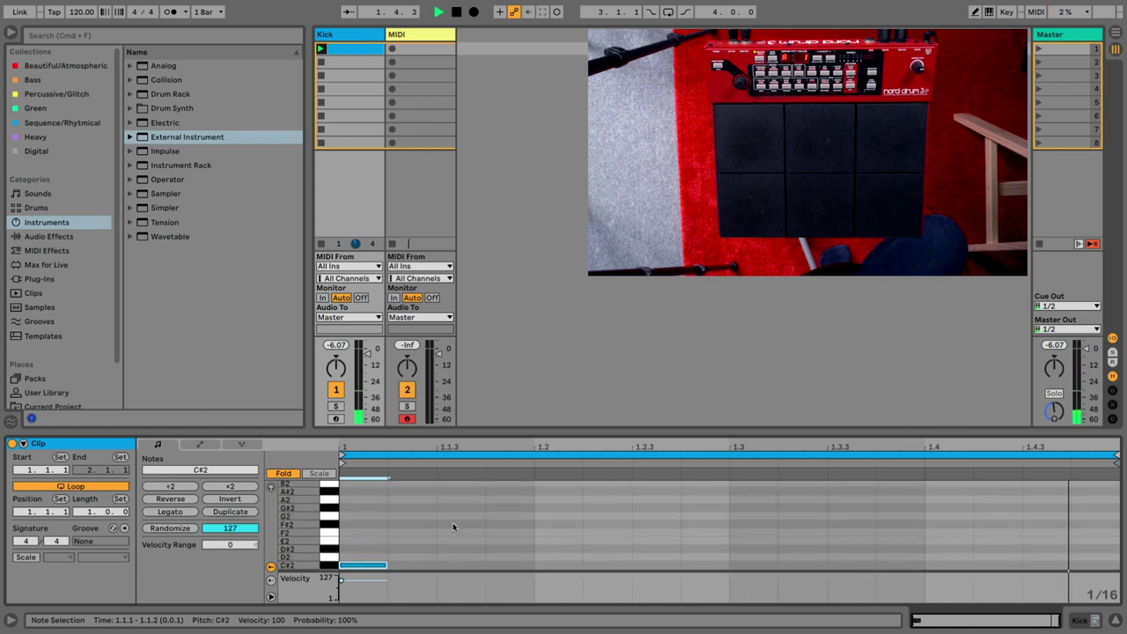
Raise the Kick clip's note in semitone steps through E2 to compare pitches, and settle it on C3
key(Up)
key(Up)
key(Up)
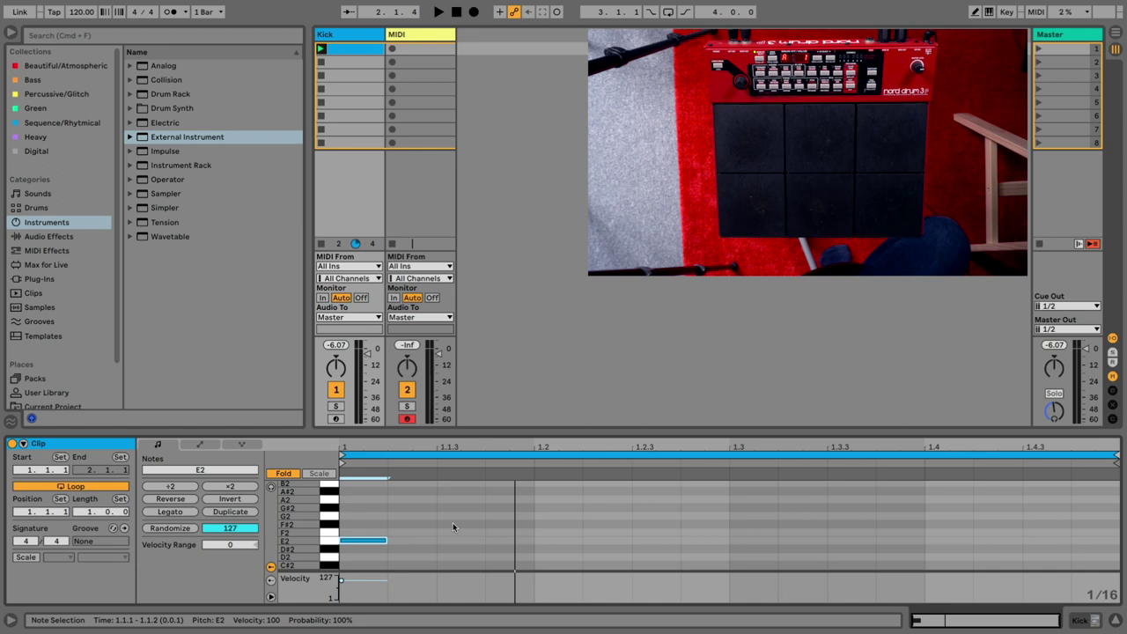
key(Up)
key(Up)
key(Up)
key(Up)
key(Up)
key(Up)
key(Up)
key(Up)
key(Up)
key(Up)
key(Up)
key(Up)
key(Up)
key(Down)
key(Down)
key(Down)
key(Down)
key(Down)
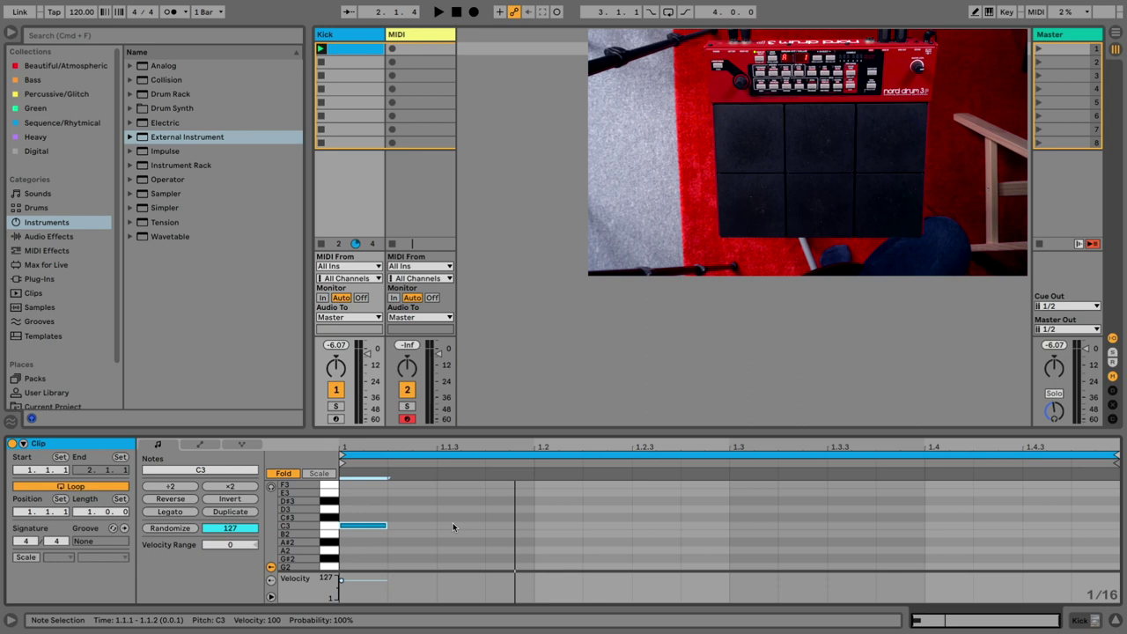
Shift the Kick clip's note a few semitones above and below C3 to compare pitches
key(Up)
key(Up)
key(Up)
key(Down)
key(Down)
key(Down)
key(Down)
key(Up)
key(Up)
key(Down)
Add a second note at 1.1.3 and an F#3 note at 1.2 in the Kick clip
double_click(443, 521)
drag(443, 521, 444, 510)
click(534, 510)
double_click(518, 509)
double_click(518, 509)
double_click(569, 499)
scroll(587, 505, up, 3)
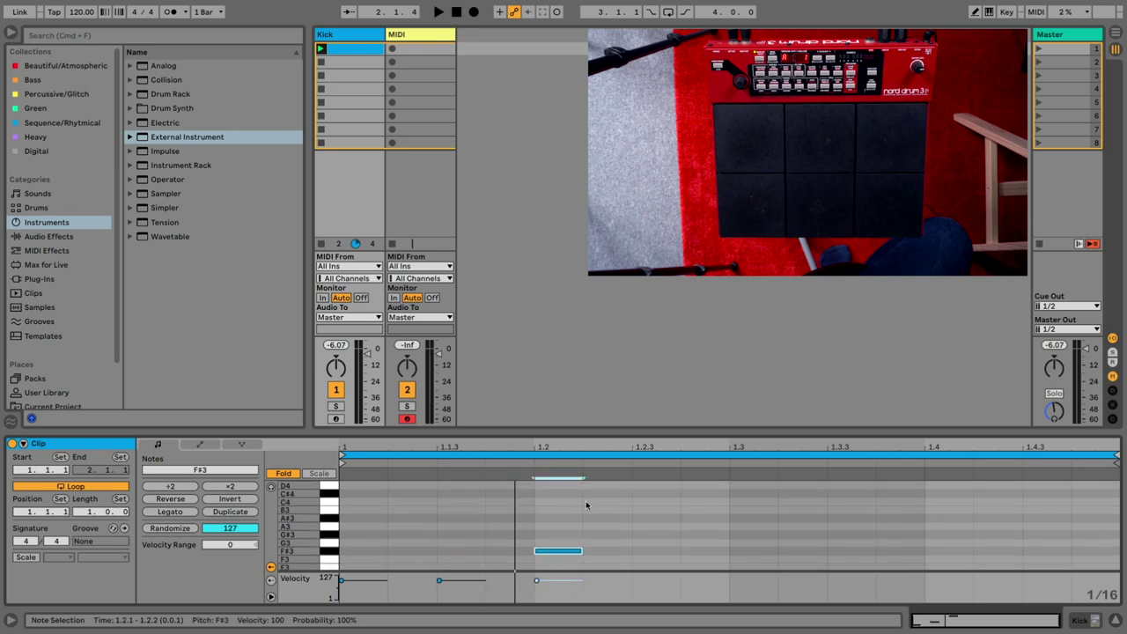
Add F#4 notes at 1.3 and 1.3.3 and a G4 note at 1.4 in the Kick clip, and play it
scroll(745, 530, up, 5)
click(748, 500)
double_click(753, 495)
double_click(851, 495)
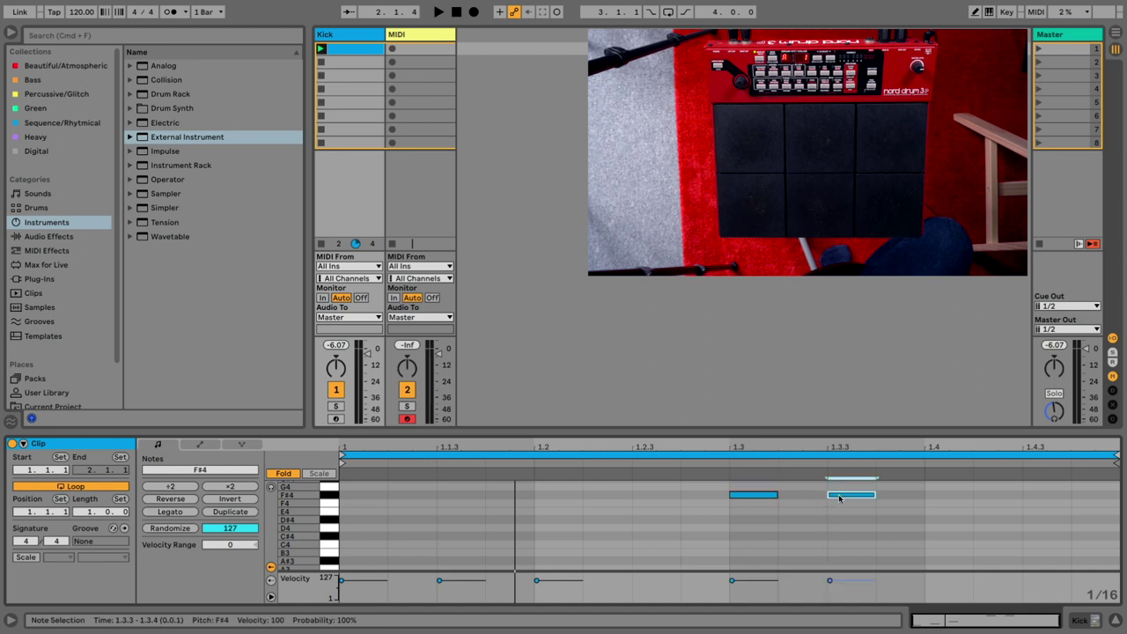
double_click(948, 487)
key(space)
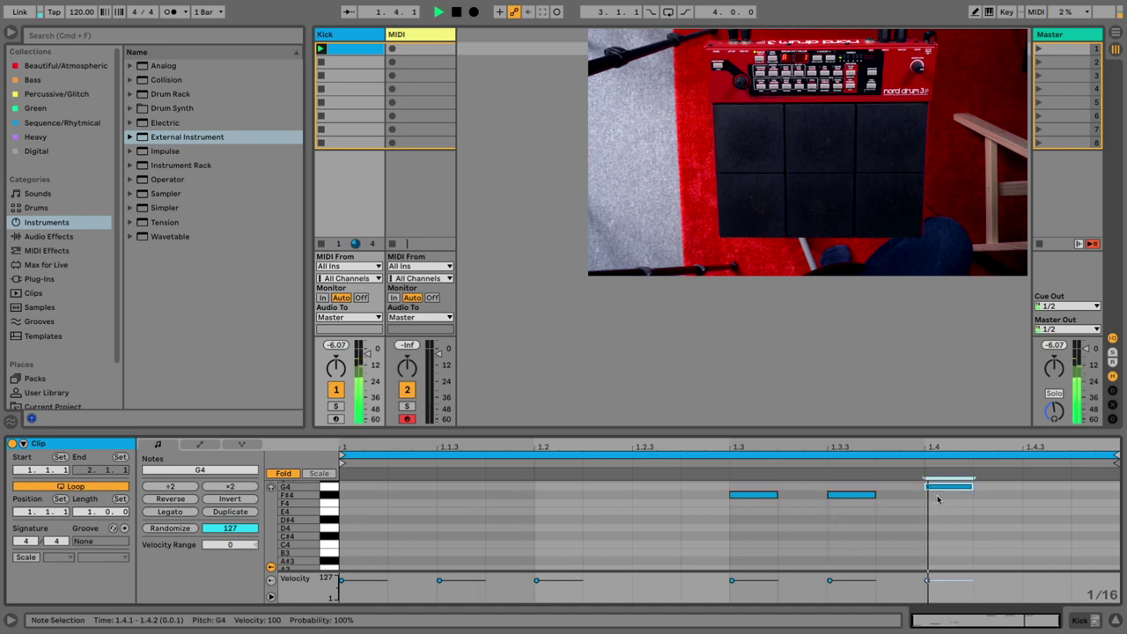
scroll(879, 530, down, 3)
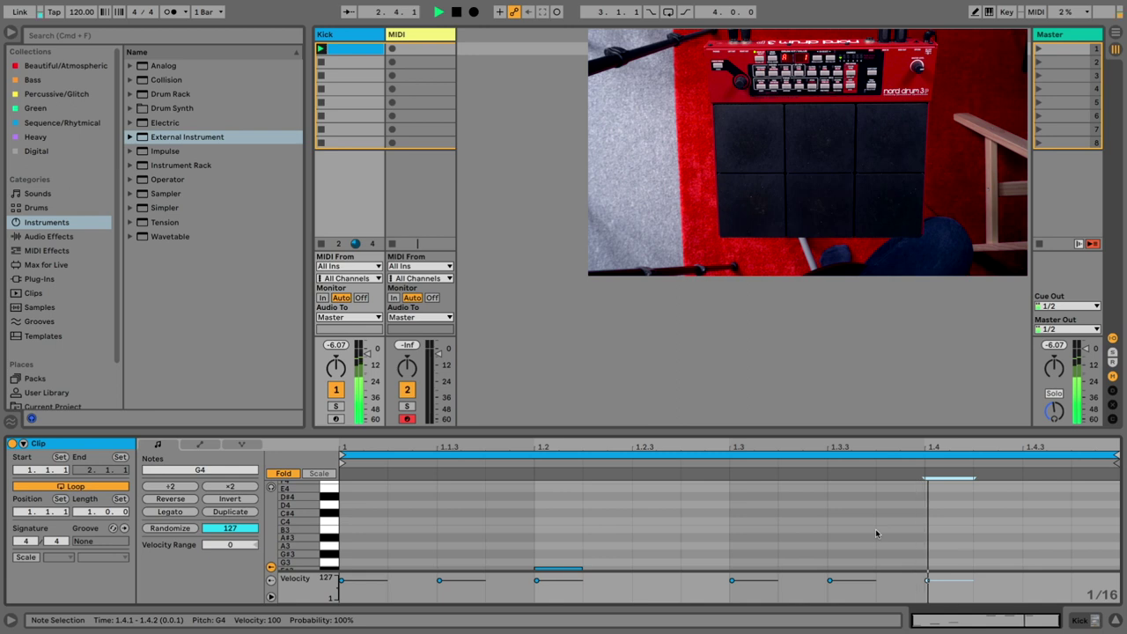
scroll(876, 534, up, 4)
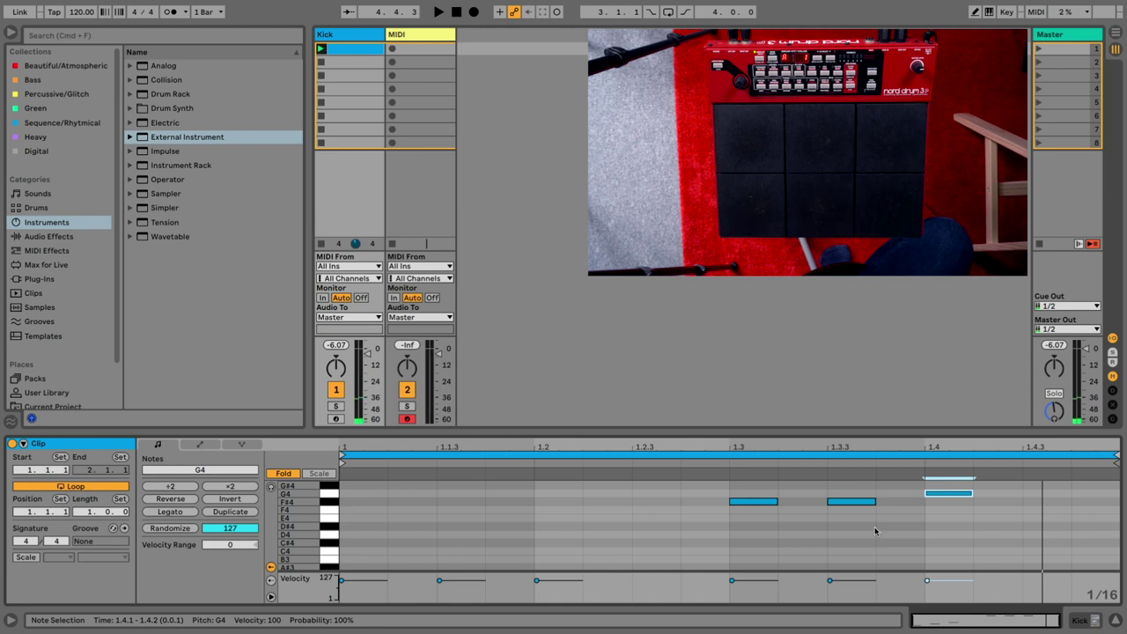
Rename the second MIDI track as Snare
click(418, 36)
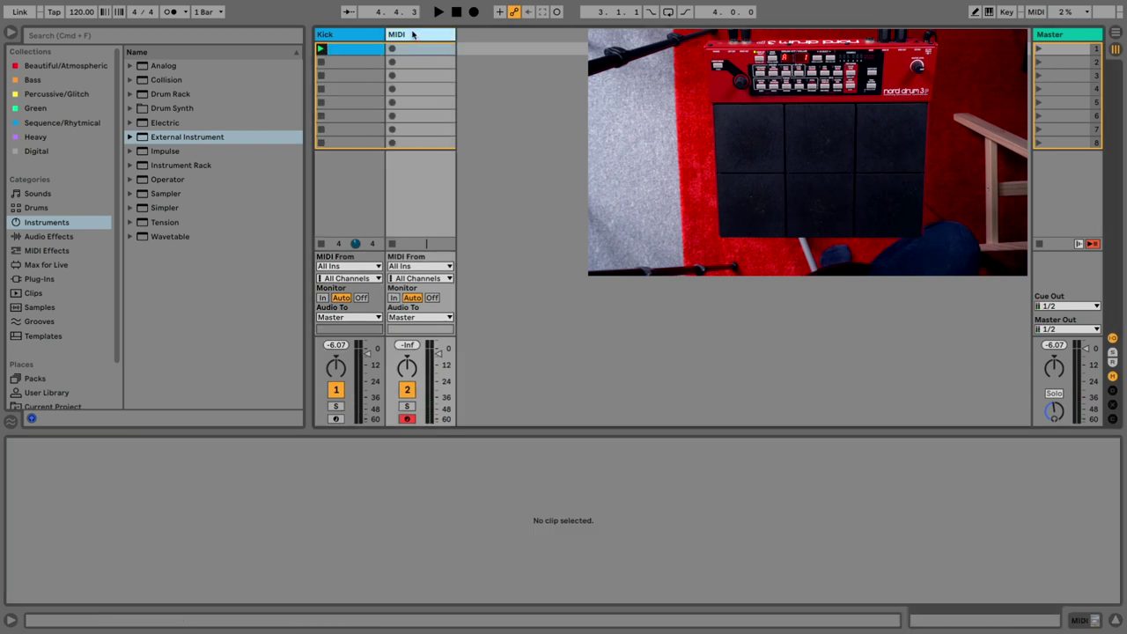
key(super+r)
text(Snare)
Create a clip in the Snare track's first slot with C3 notes at 1.2 and 1.4, and launch it
double_click(423, 50)
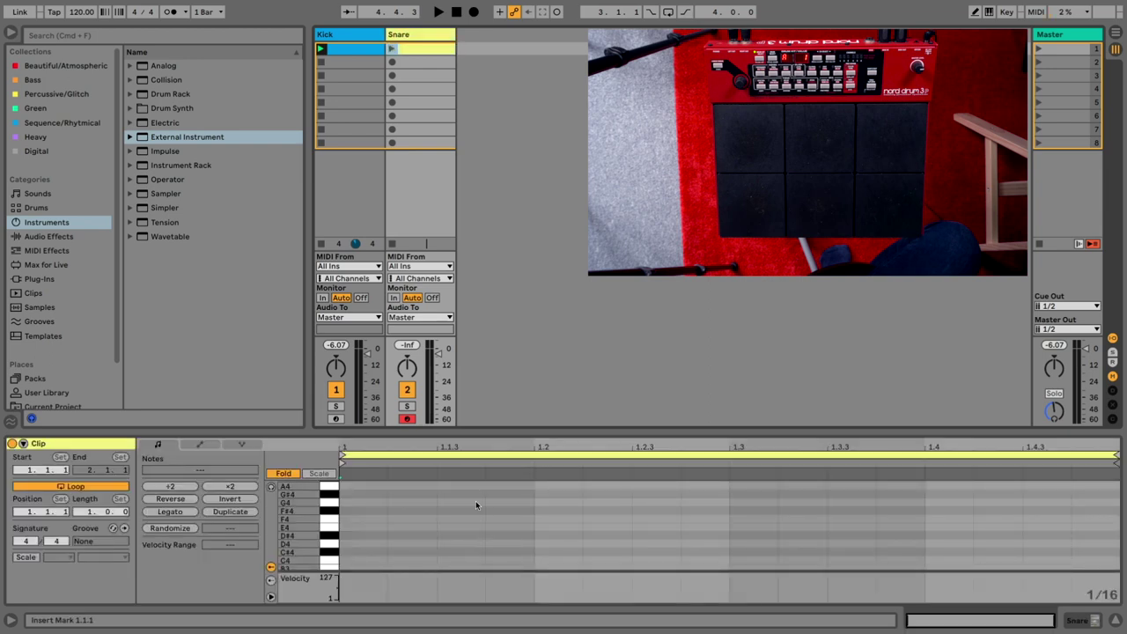
scroll(462, 537, down, 5)
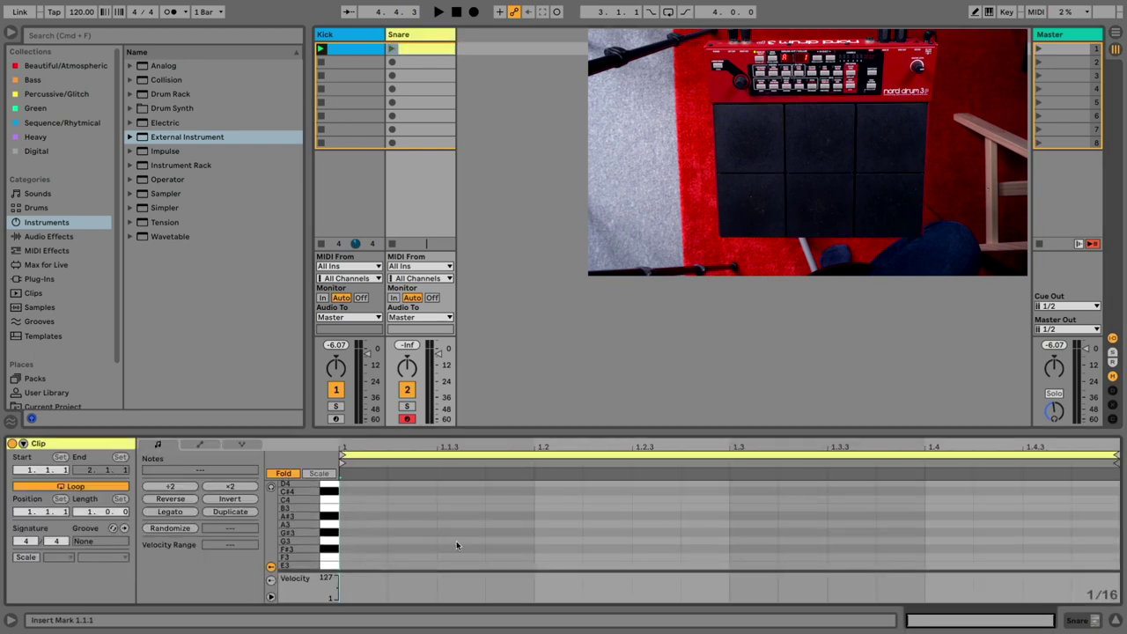
double_click(546, 538)
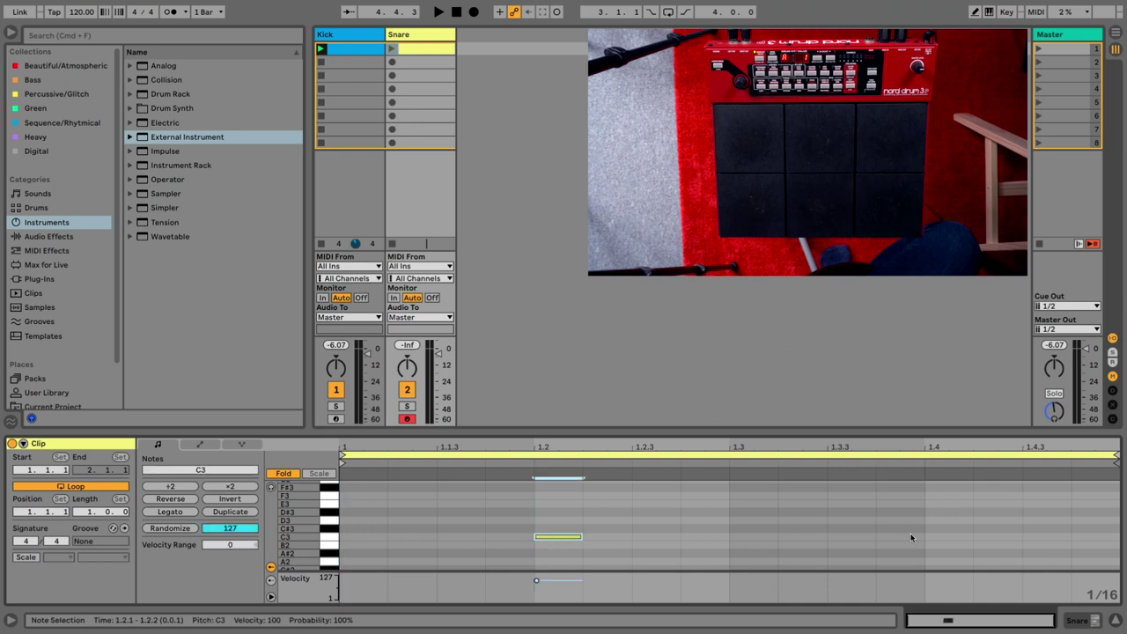
double_click(949, 537)
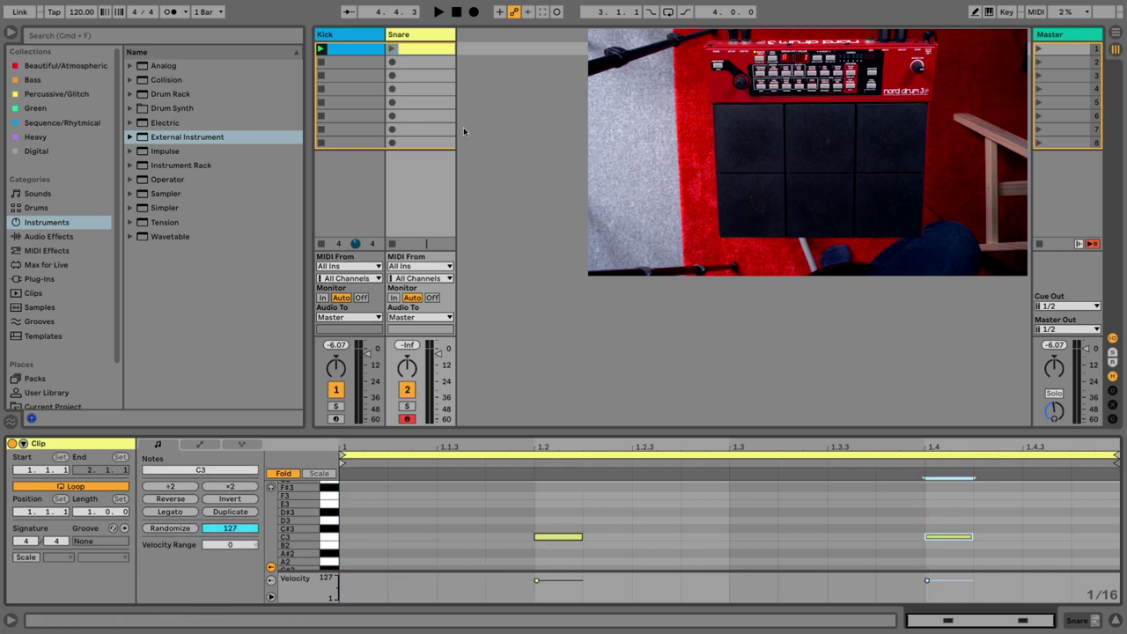
click(392, 50)
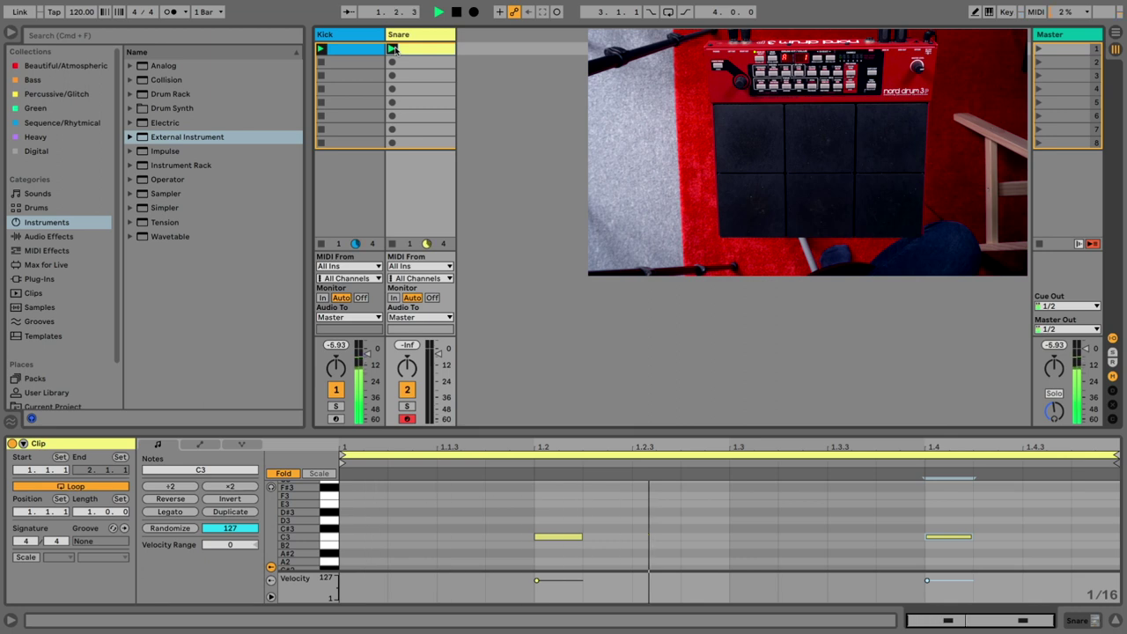
Add a C4 note at 1.4.2 and a D#6 note at 1.3 in the Snare clip
scroll(969, 541, up, 3)
double_click(1015, 494)
scroll(1016, 497, up, 1)
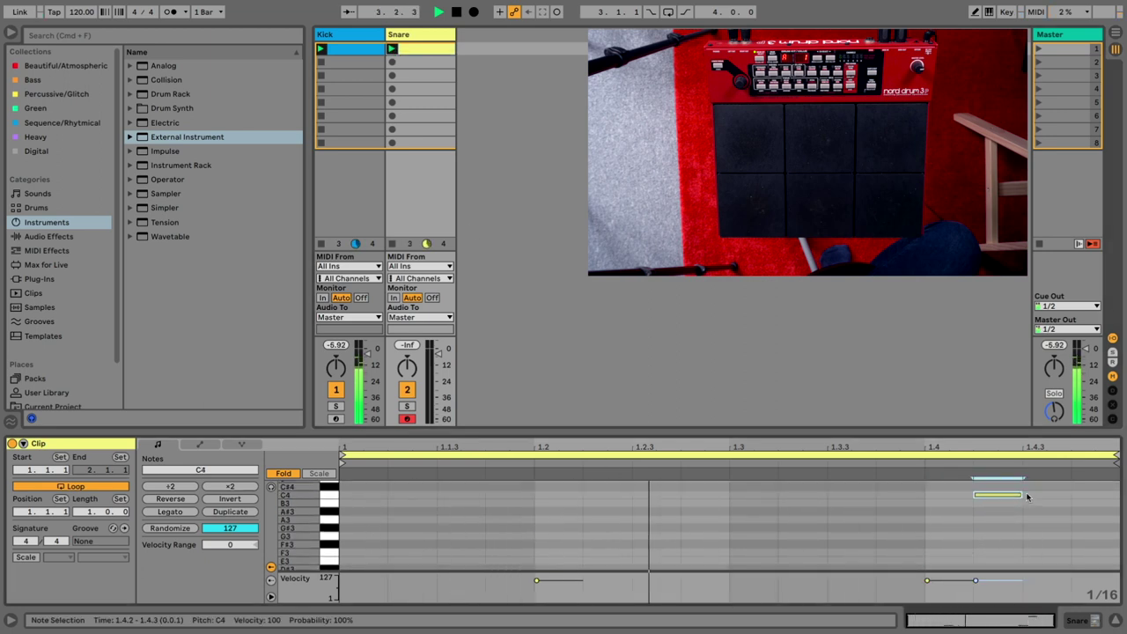
scroll(863, 506, up, 6)
click(775, 493)
double_click(769, 492)
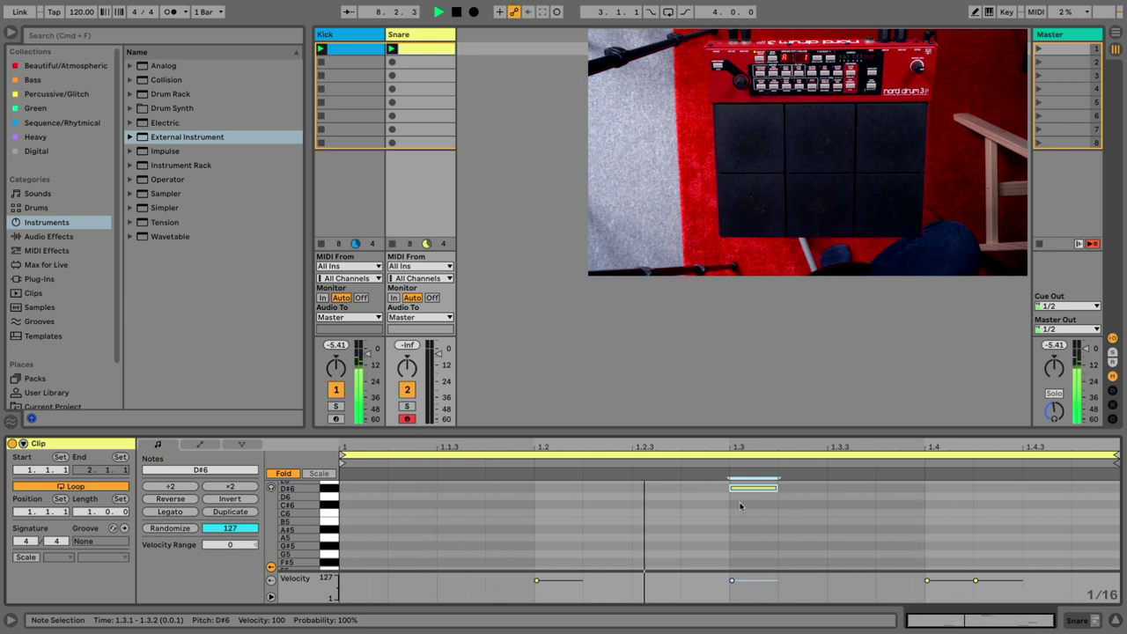
Insert a third MIDI track and load an External Instrument device onto it
right_click(497, 45)
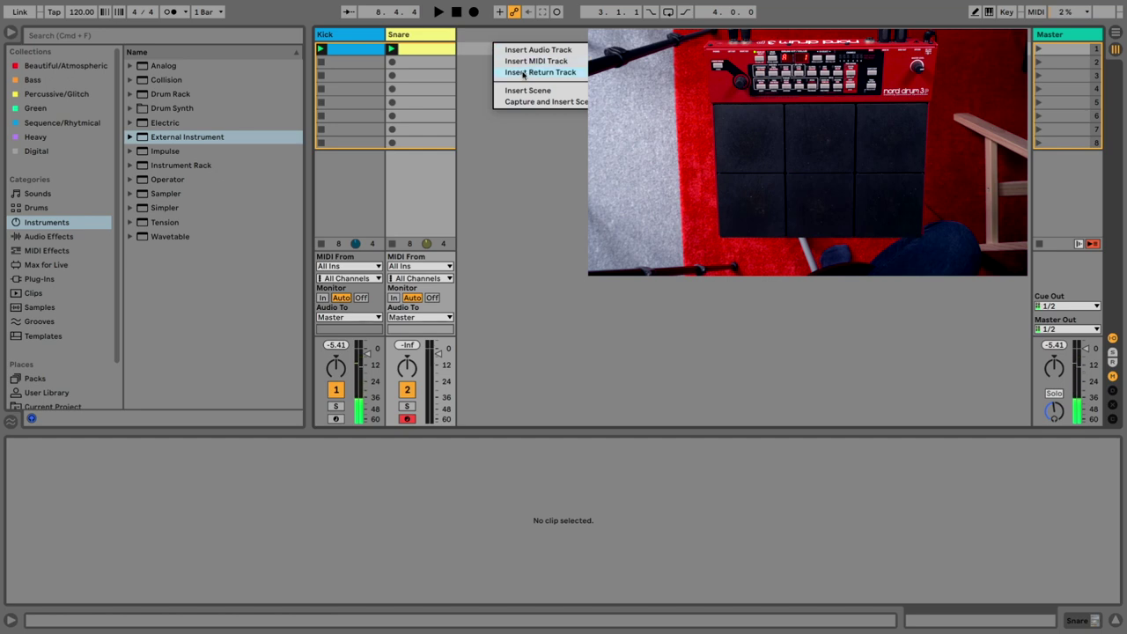
click(529, 61)
click(481, 37)
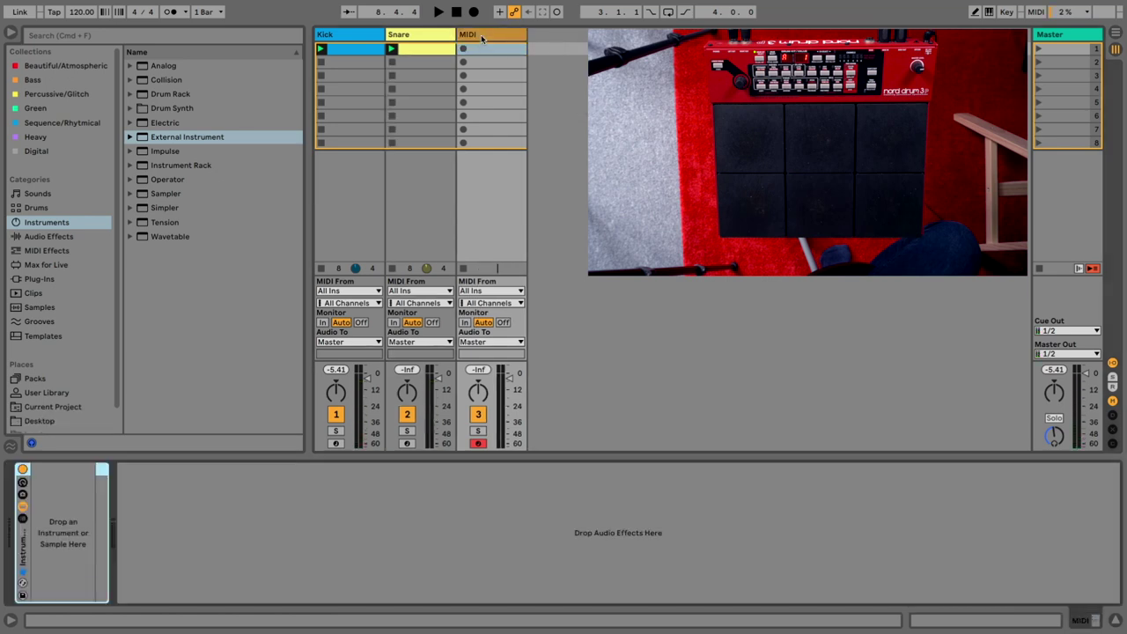
double_click(199, 137)
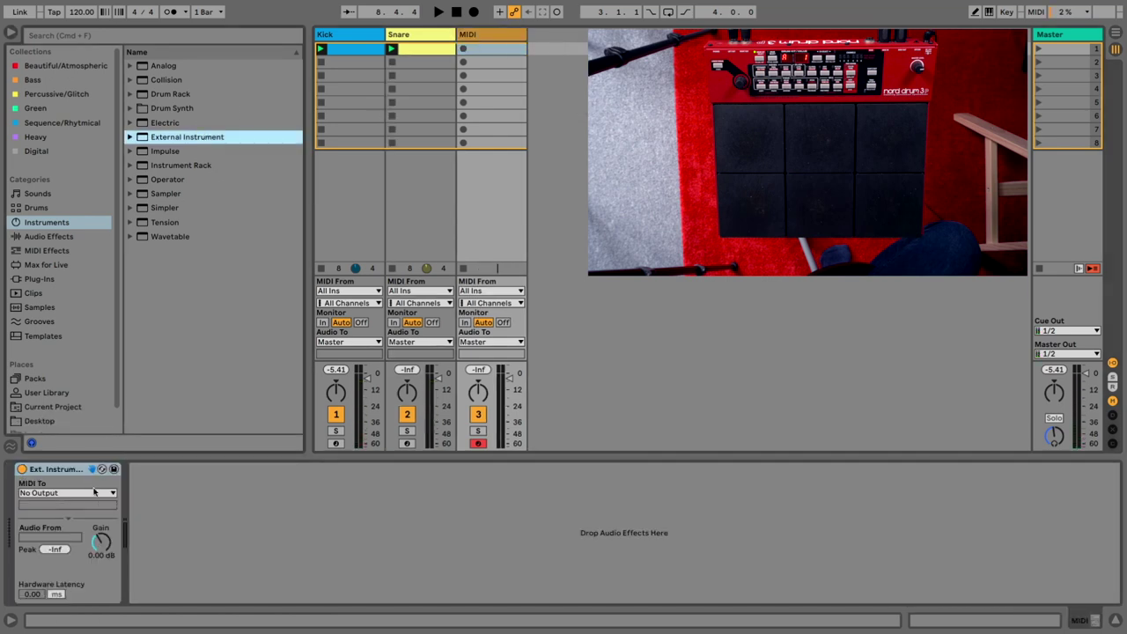
Route the third track's External Instrument to USB MIDI Interface on Ch. 3
click(95, 493)
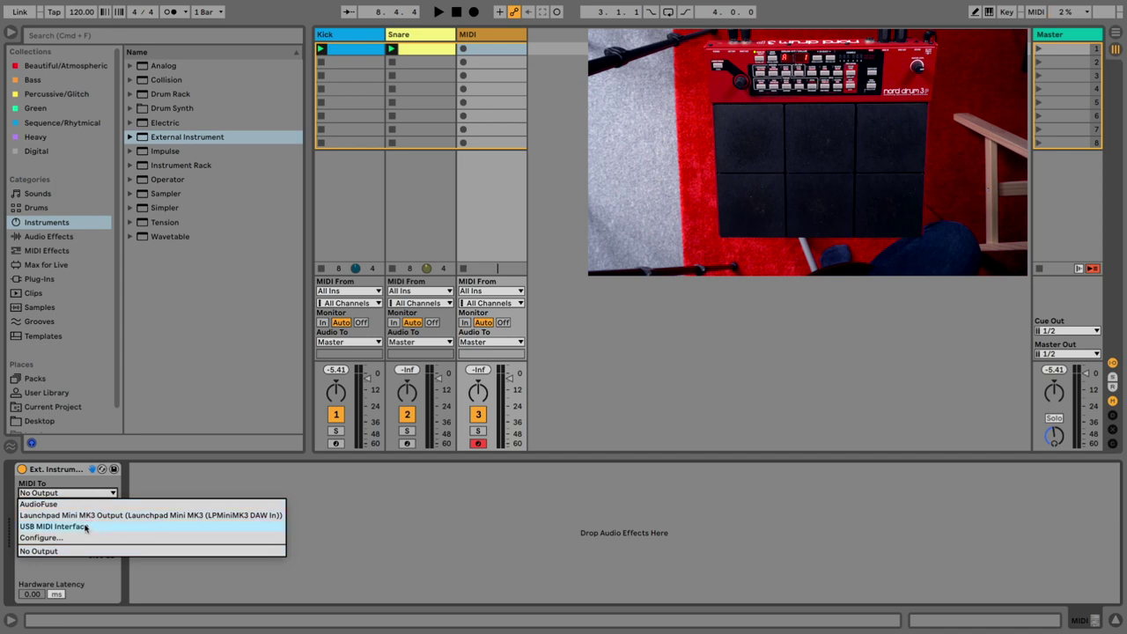
click(85, 528)
click(75, 509)
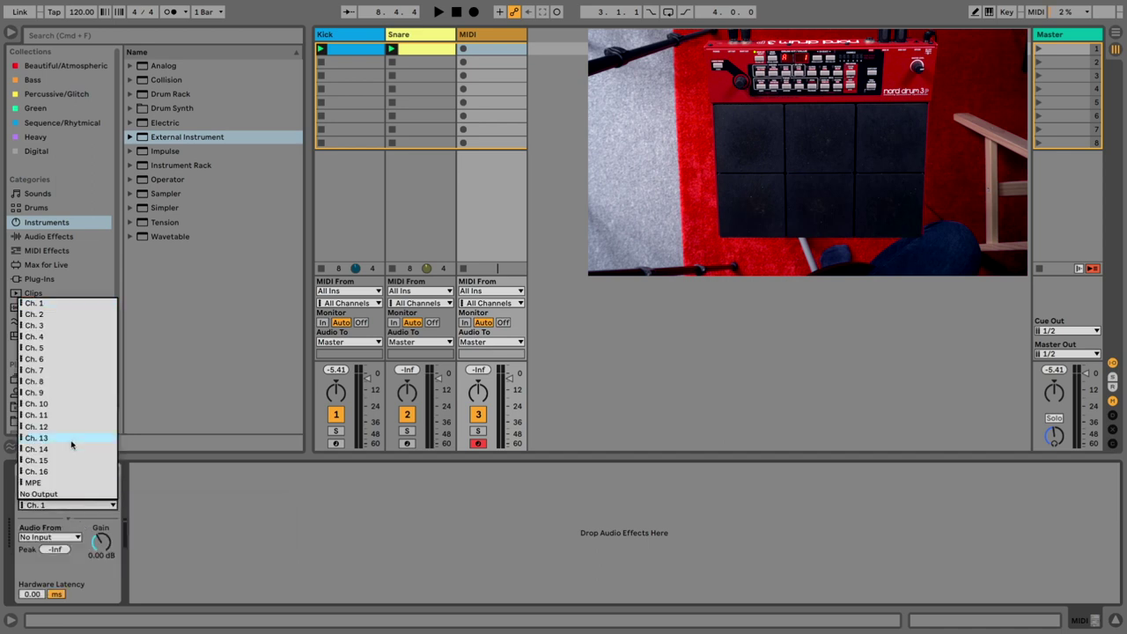
click(51, 327)
Rename the third MIDI track as HiHat
click(476, 37)
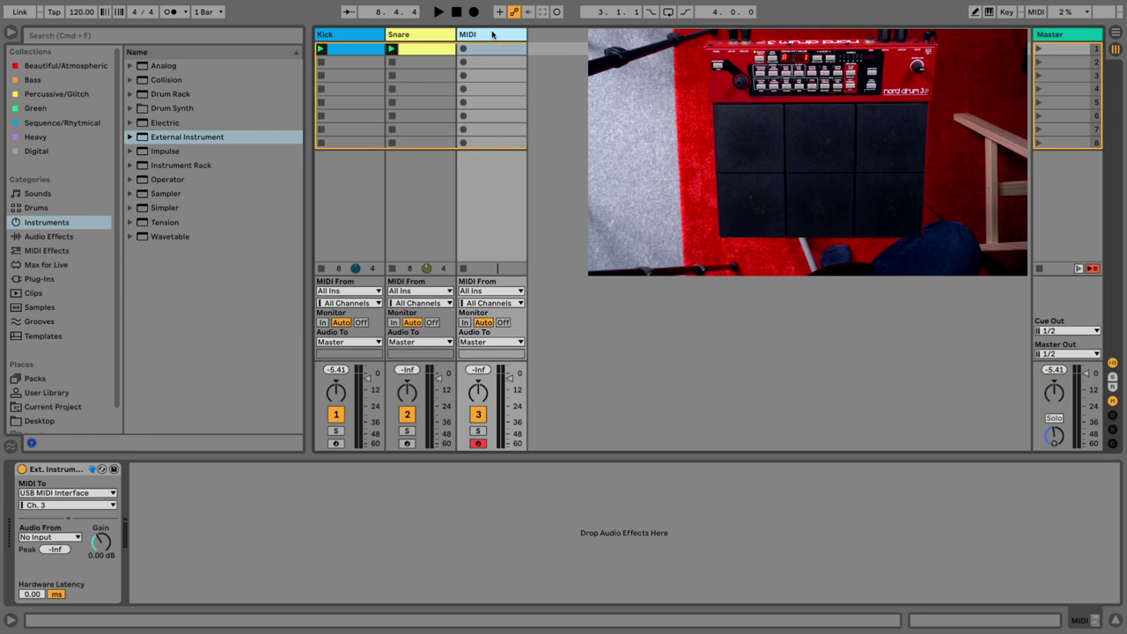
text(HiHat)
key(Return)
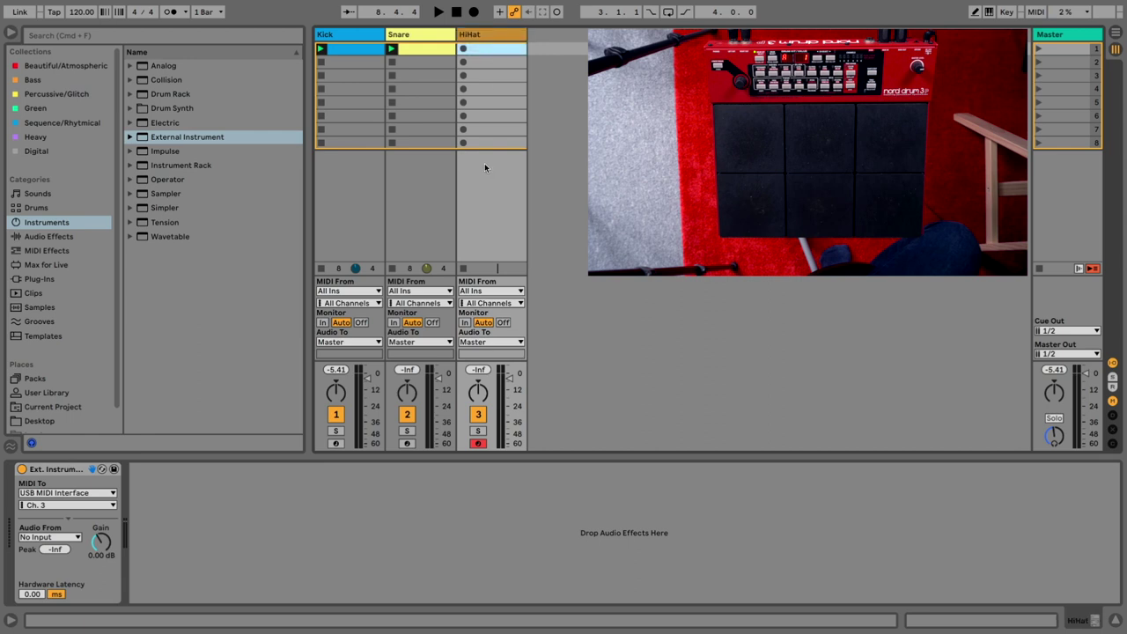
Create a clip in the HiHat track's first slot, draw continuous 1/16 notes with pitches between B3 and C5, and launch it
double_click(487, 49)
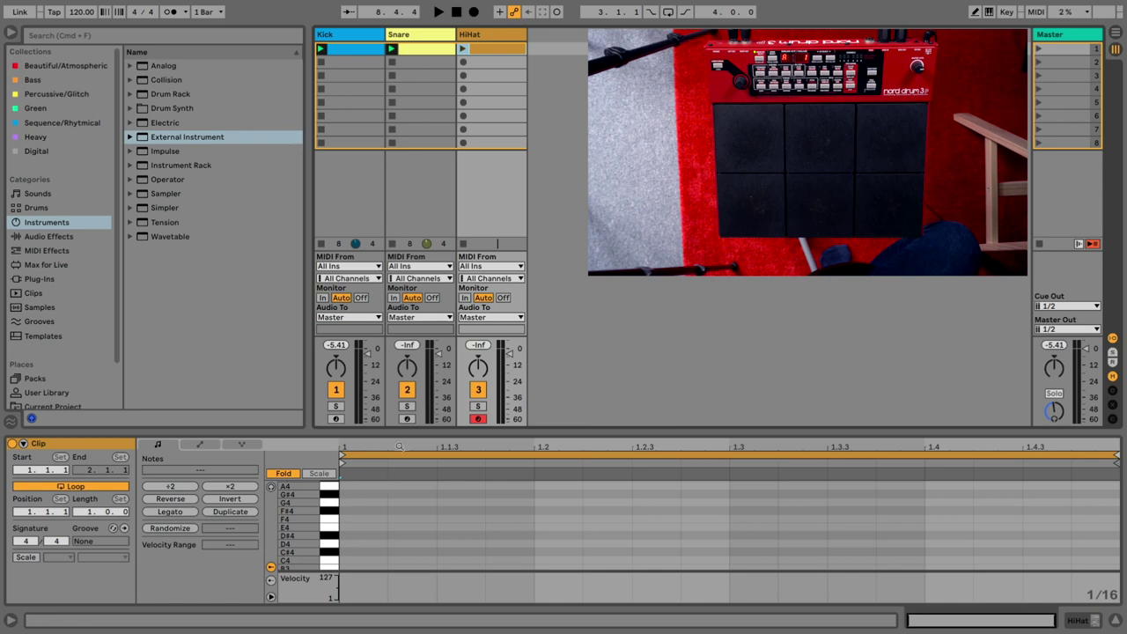
drag(399, 433, 399, 378)
key(b)
mouse_move(356, 464)
mouse_down()
mouse_move(456, 431)
mouse_move(566, 475)
mouse_move(639, 538)
mouse_move(785, 441)
mouse_move(890, 476)
mouse_move(957, 478)
mouse_move(1061, 428)
mouse_move(1089, 443)
mouse_up()
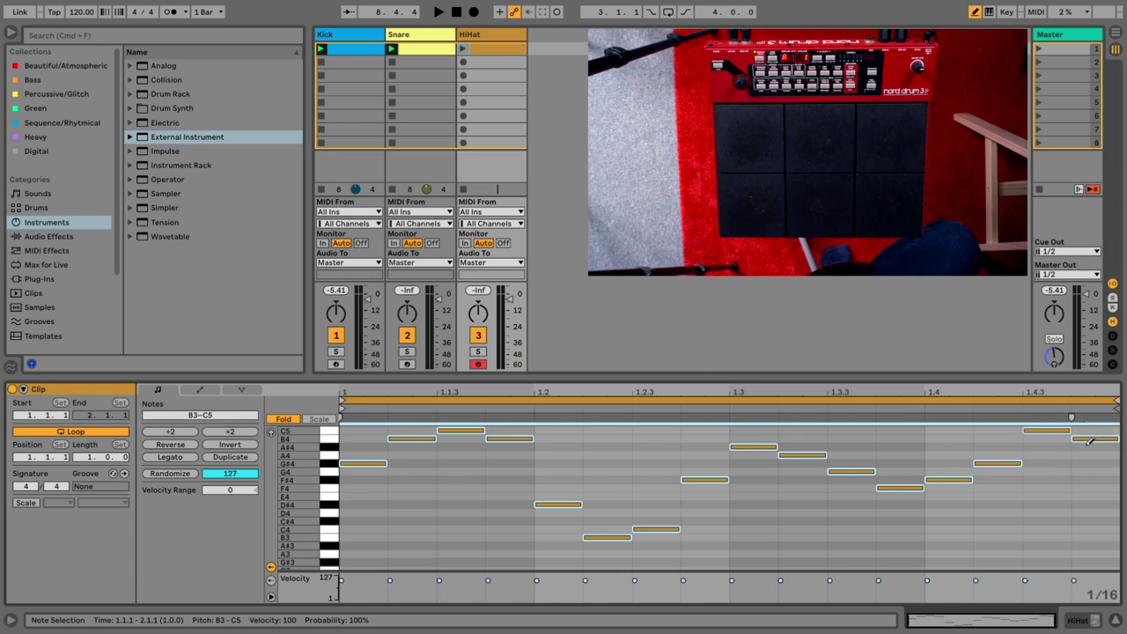
click(463, 48)
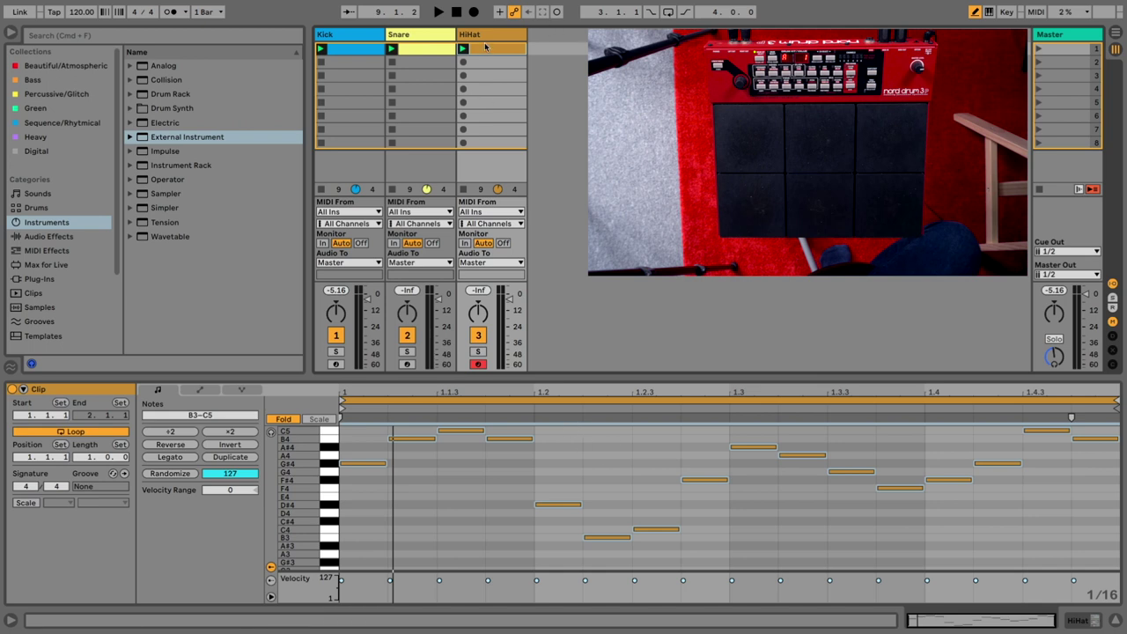
Delete the clips in the first slots of the HiHat, Snare and Kick tracks
key(Delete)
click(414, 50)
key(Delete)
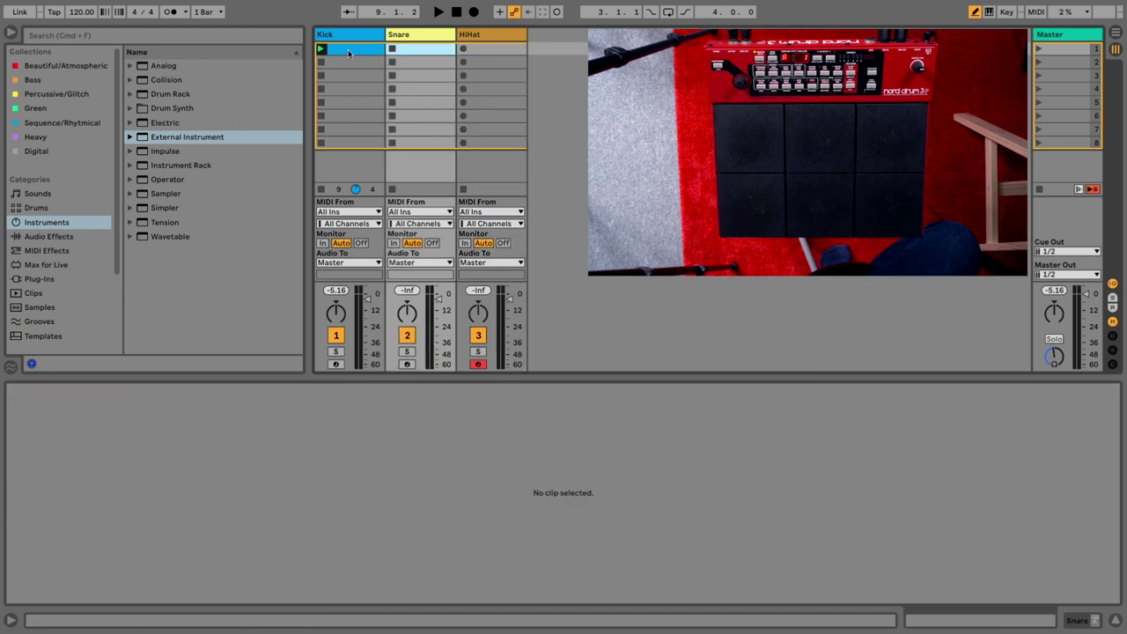
click(346, 50)
key(Delete)
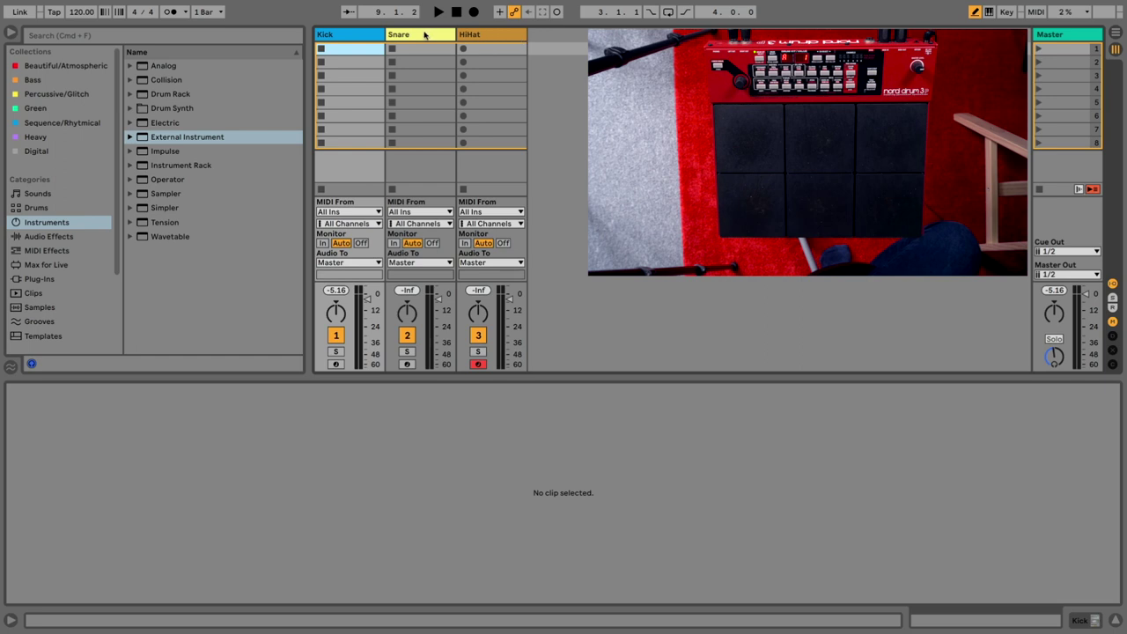
Create a new clip in the Kick track's first slot and add a C3 note at its start
click(357, 35)
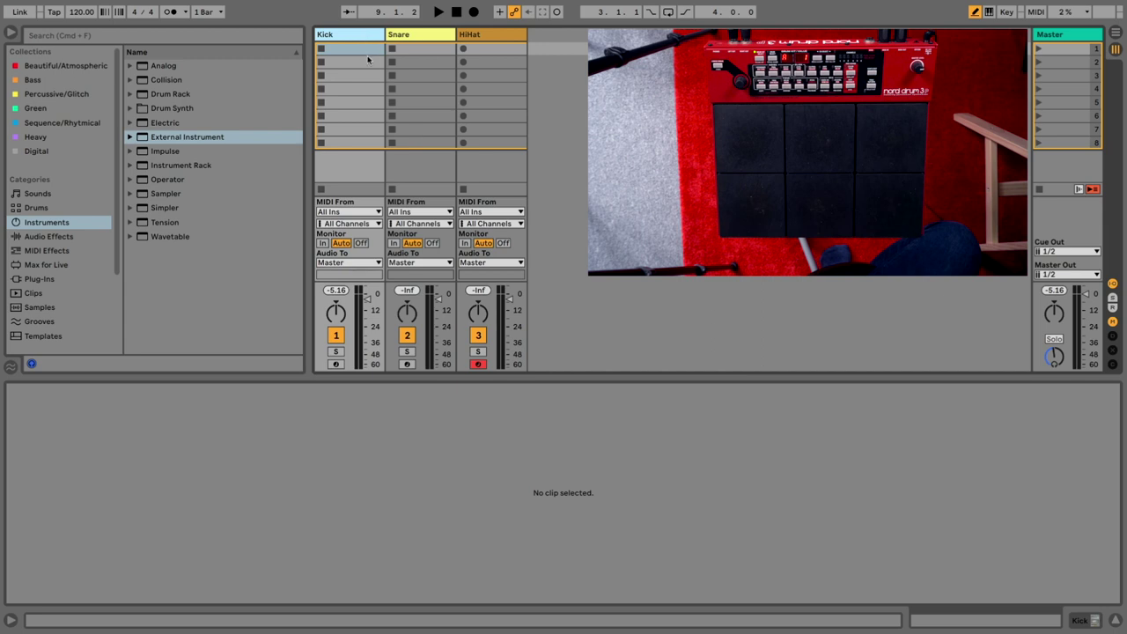
double_click(361, 50)
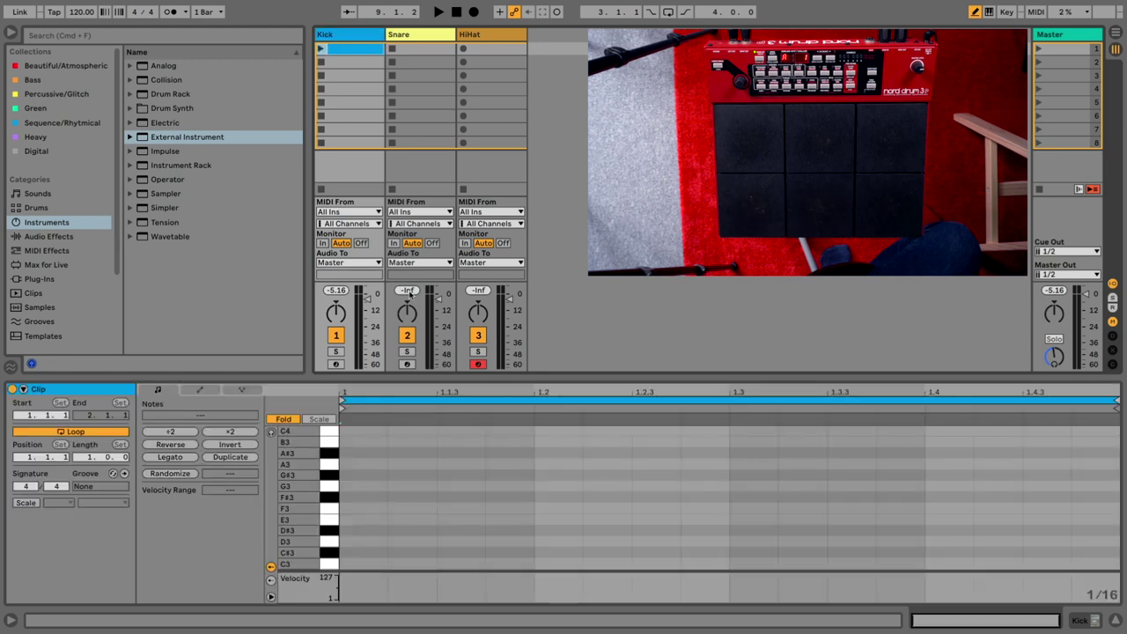
click(368, 565)
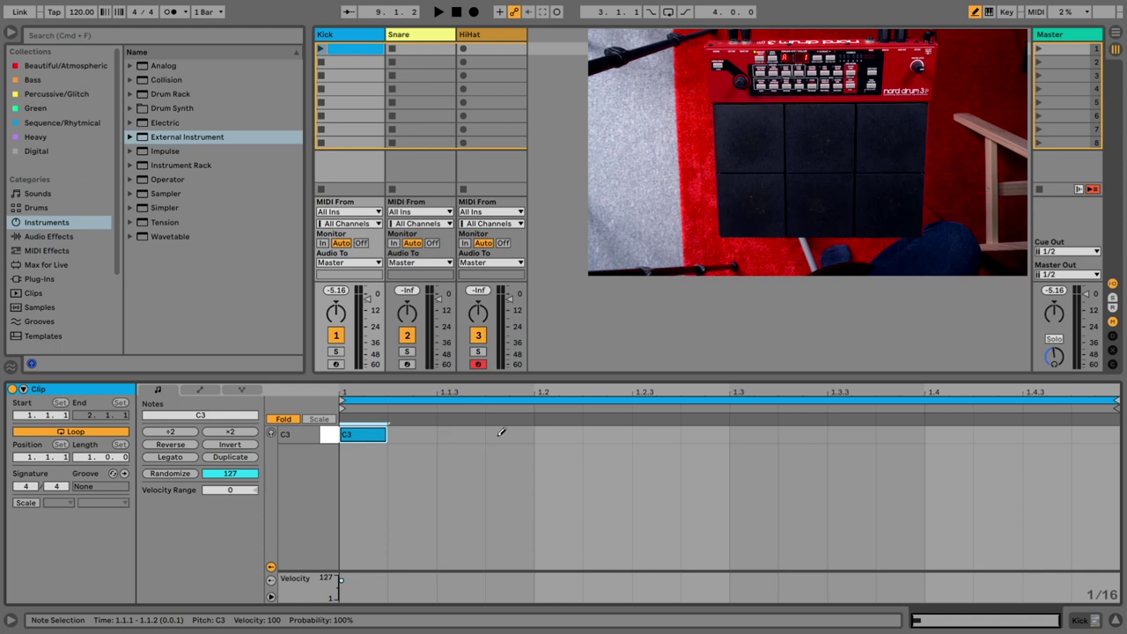
Add C3 notes at 1.1.2 and 1.3 in the Kick clip
click(428, 435)
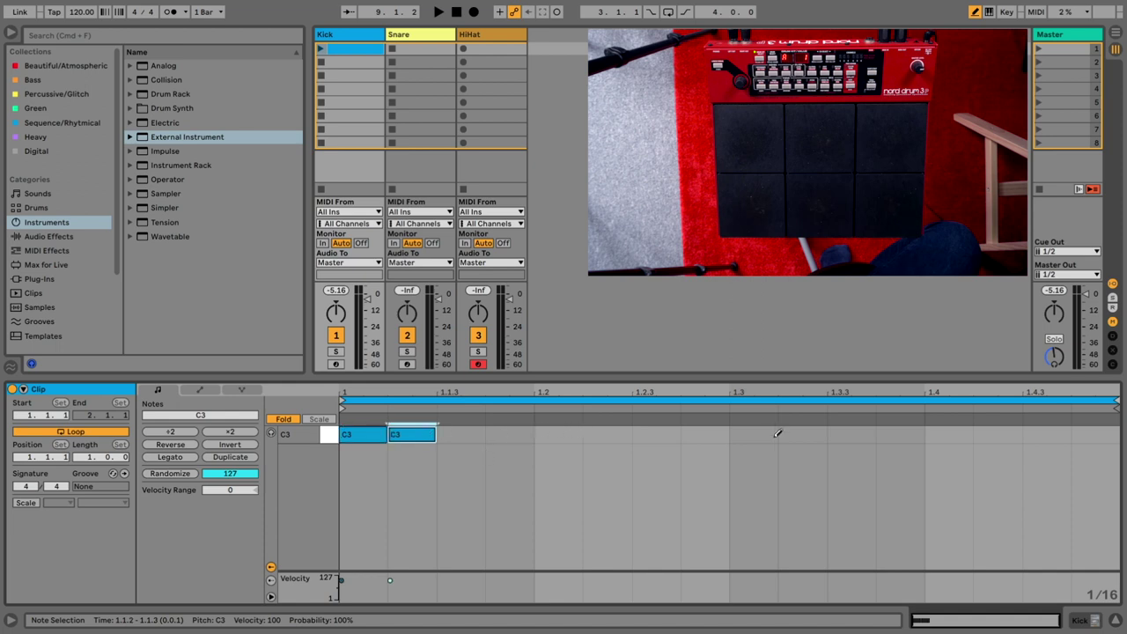
click(754, 434)
Create a clip in the Snare track's first slot with C3 notes at 1.2, 1.4 and 1.4.2, folding the note view
double_click(422, 50)
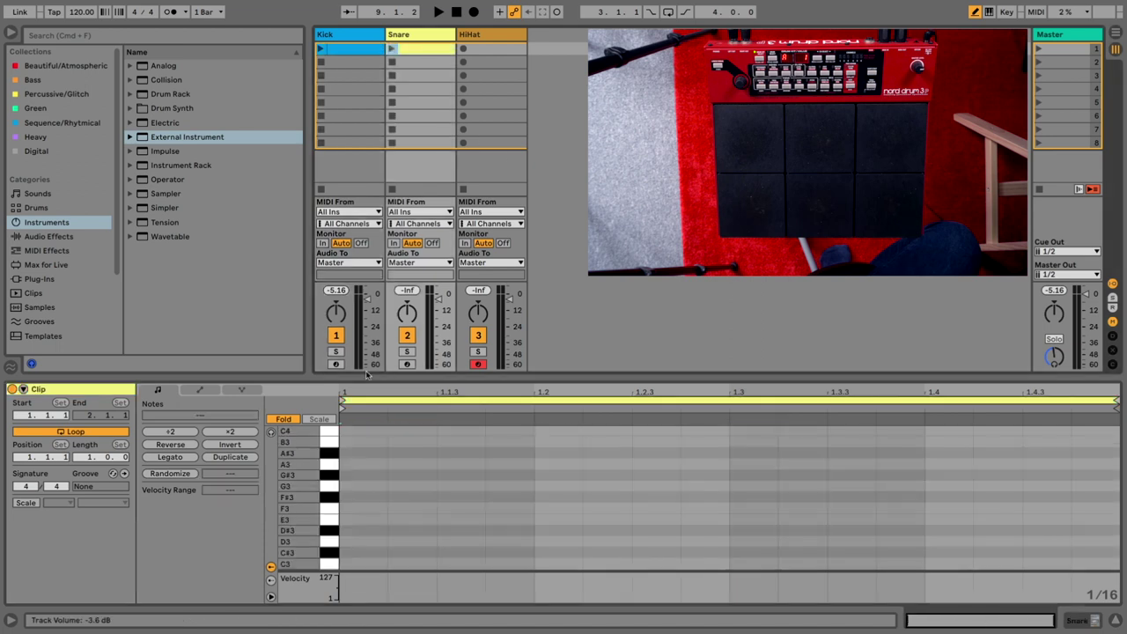
click(353, 564)
click(285, 421)
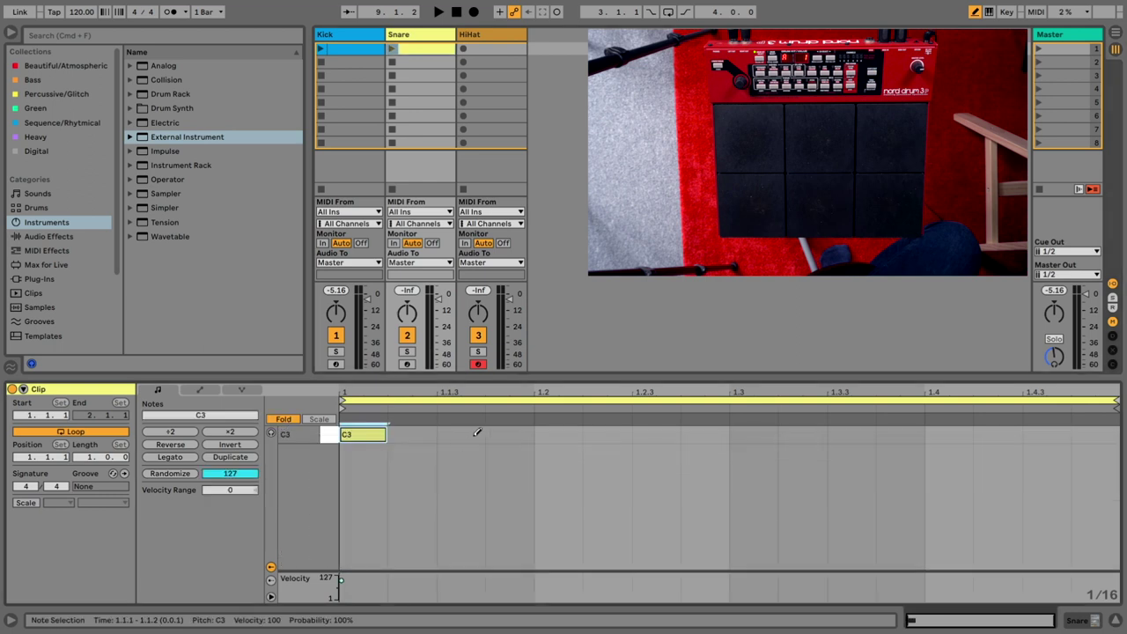
click(374, 435)
click(564, 434)
click(969, 435)
click(996, 435)
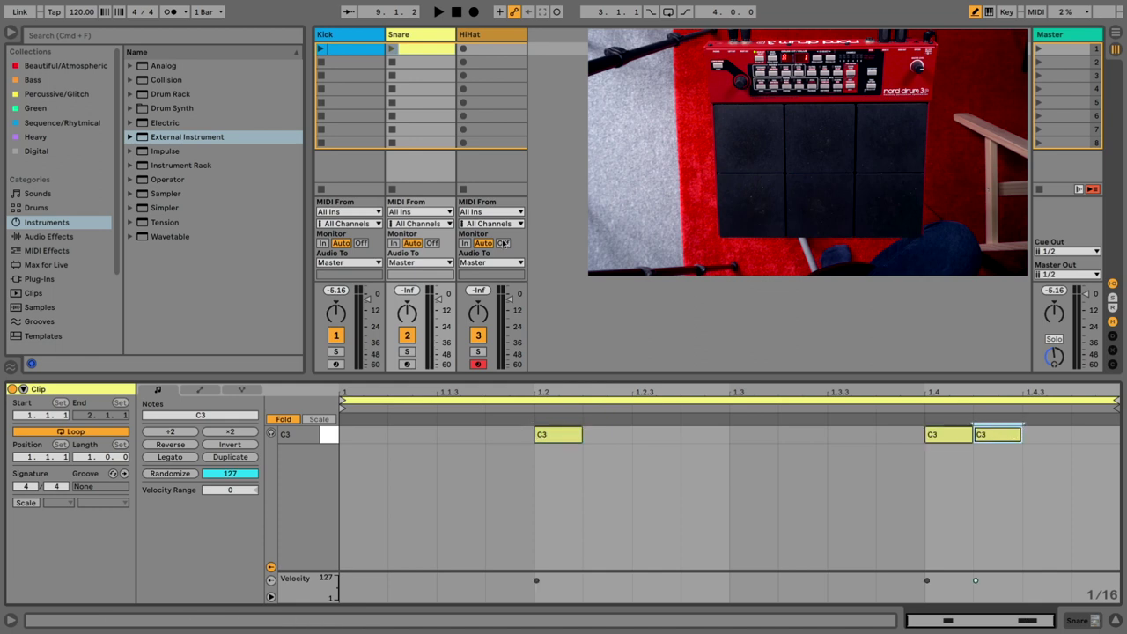
Create a clip in the HiHat track's first slot with C3 notes at 1, 1.1.3, 1.2, 1.2.2, 1.2.3, 1.3.2, 1.3.3 and 1.4.3
double_click(486, 50)
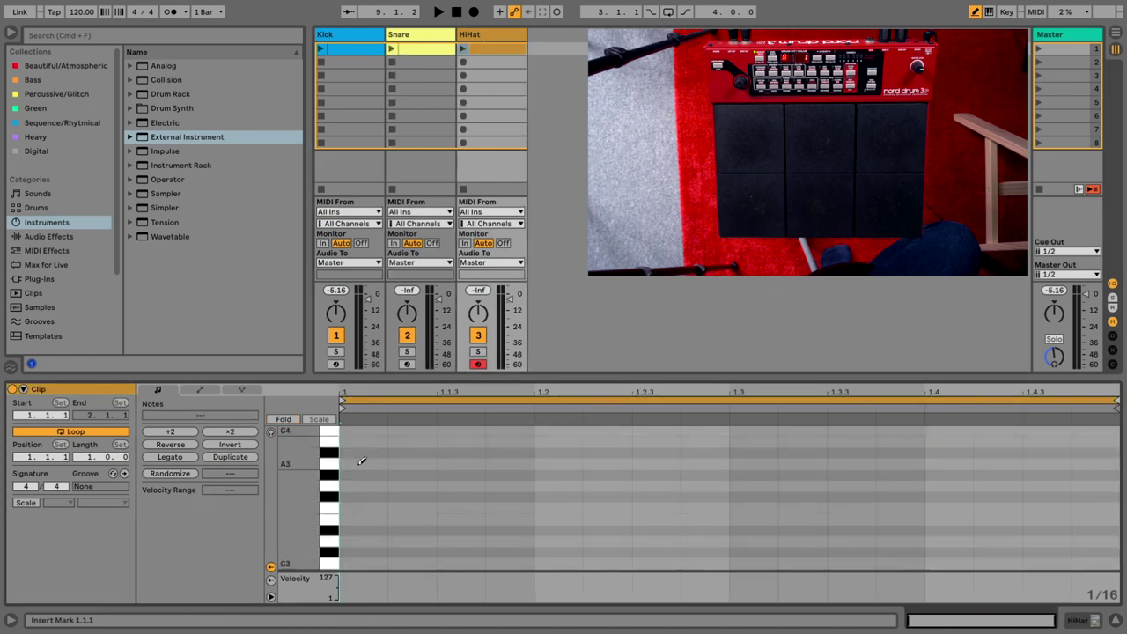
click(365, 562)
click(283, 419)
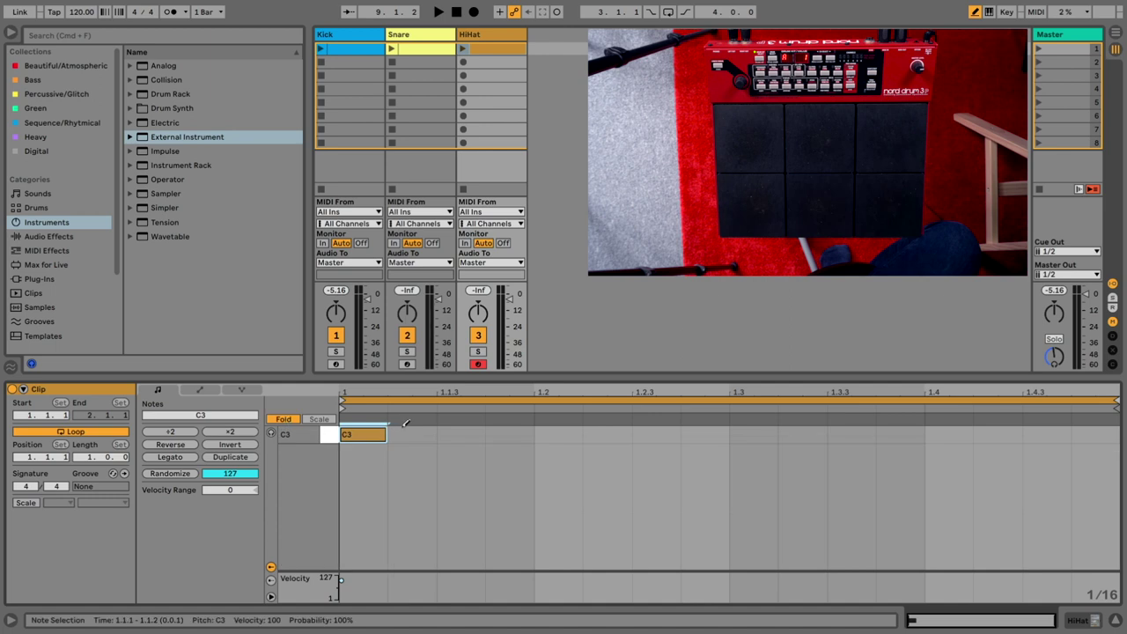
click(460, 434)
click(557, 435)
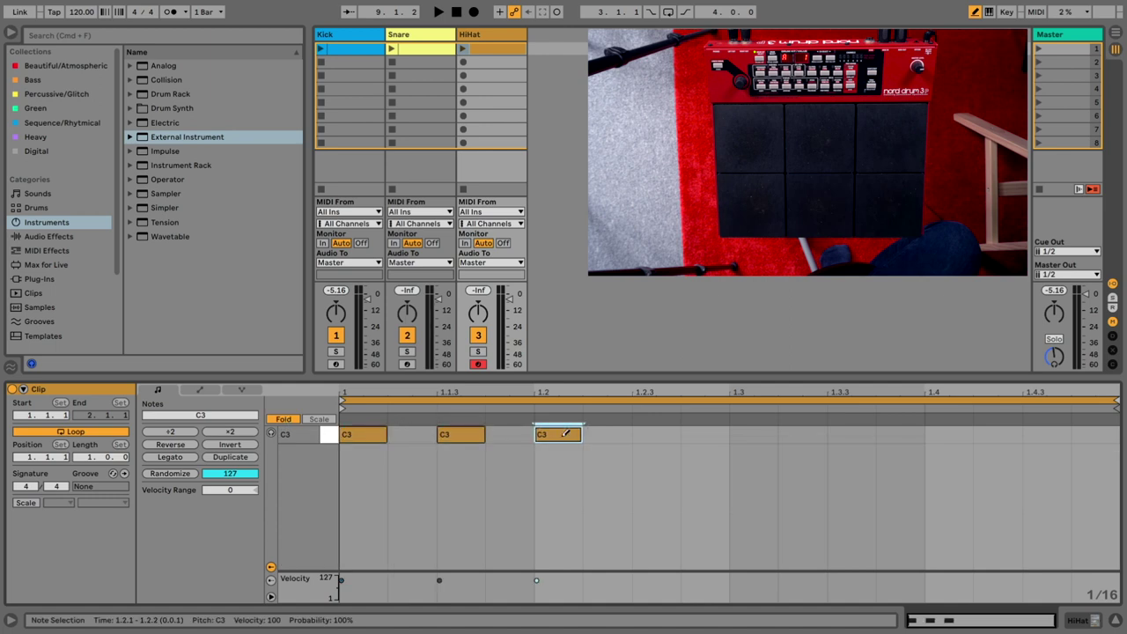
click(606, 435)
click(655, 434)
click(803, 434)
click(850, 434)
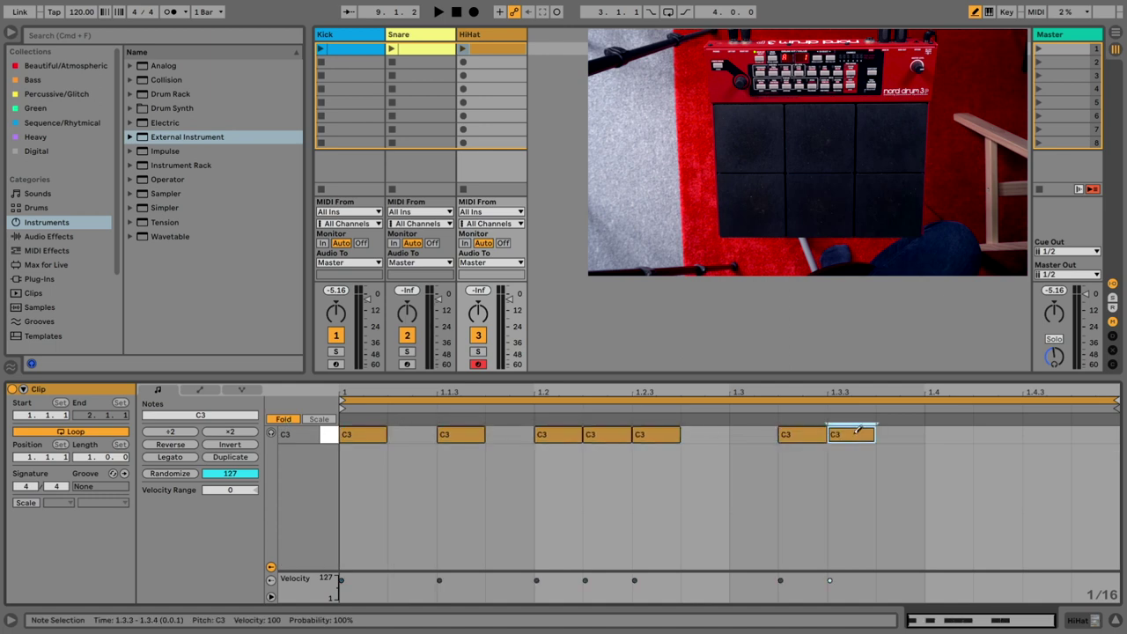
click(1046, 434)
Start playback and launch the first scene to hear the Kick, Snare and HiHat clips together
key(space)
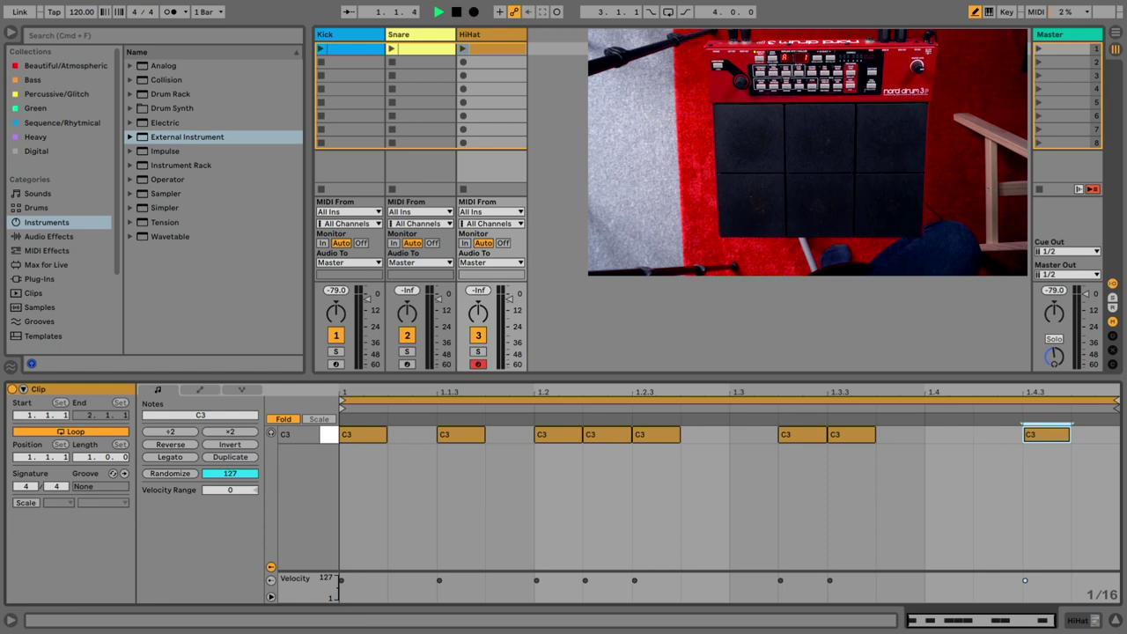
click(1041, 49)
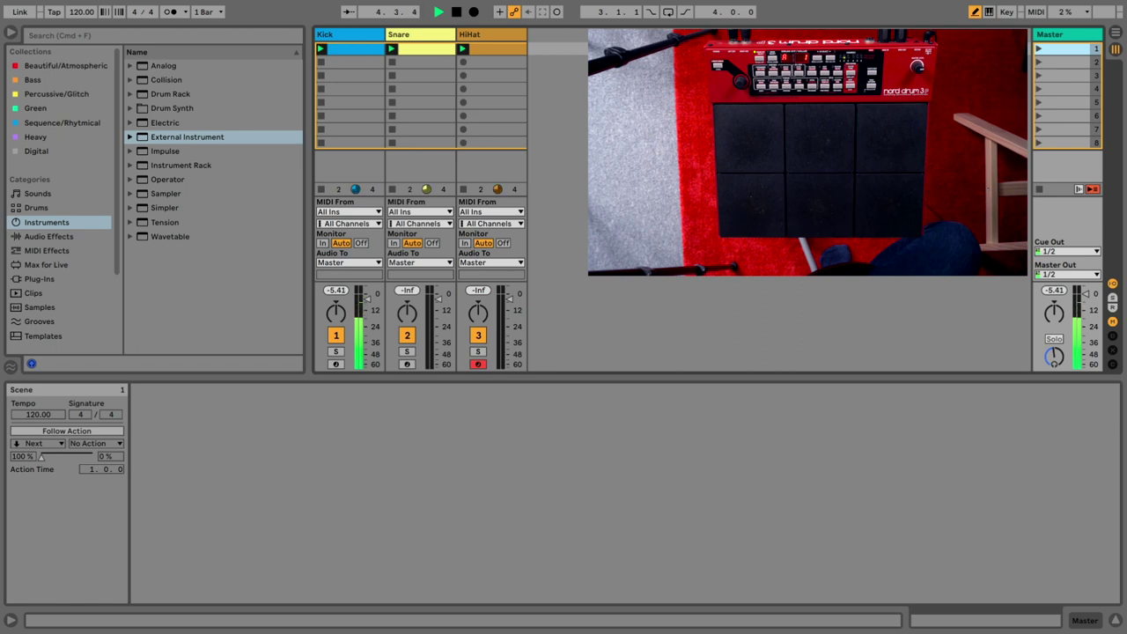
click(323, 53)
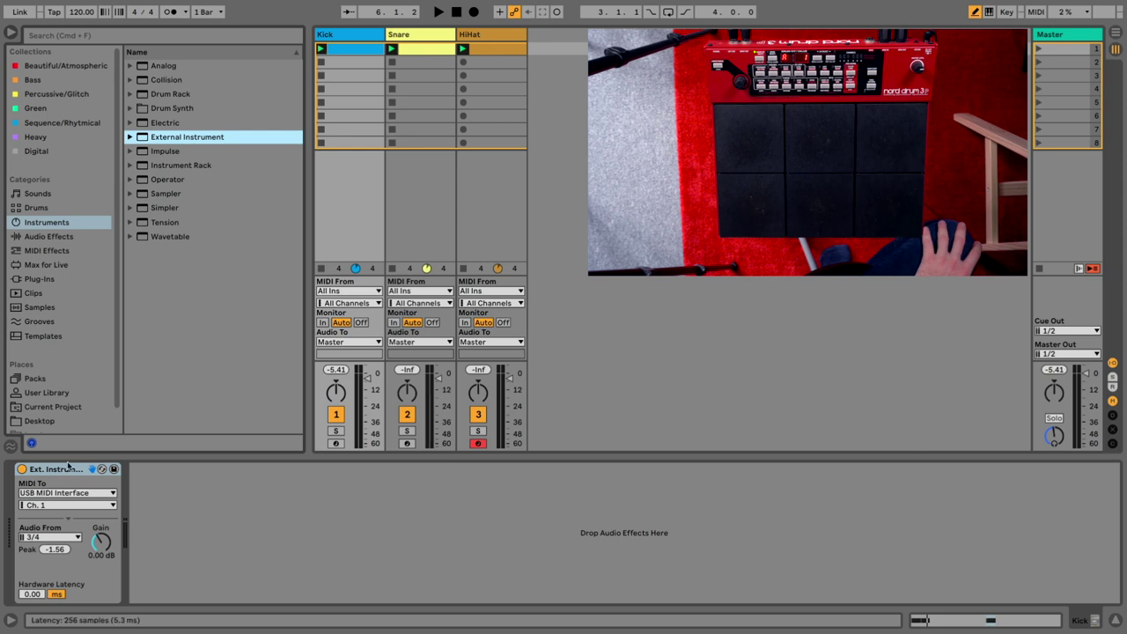
Save the Kick track's External Instrument device as a preset named NORD KICK
click(113, 469)
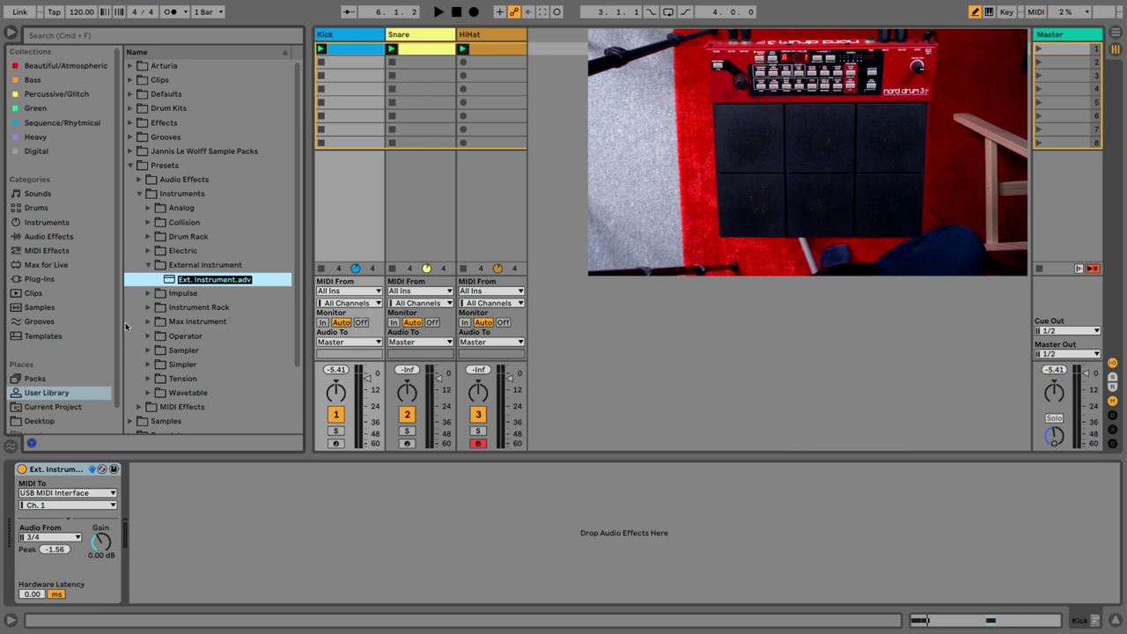
text(K)
key(BackSpace)
text(NORD KICK)
key(Return)
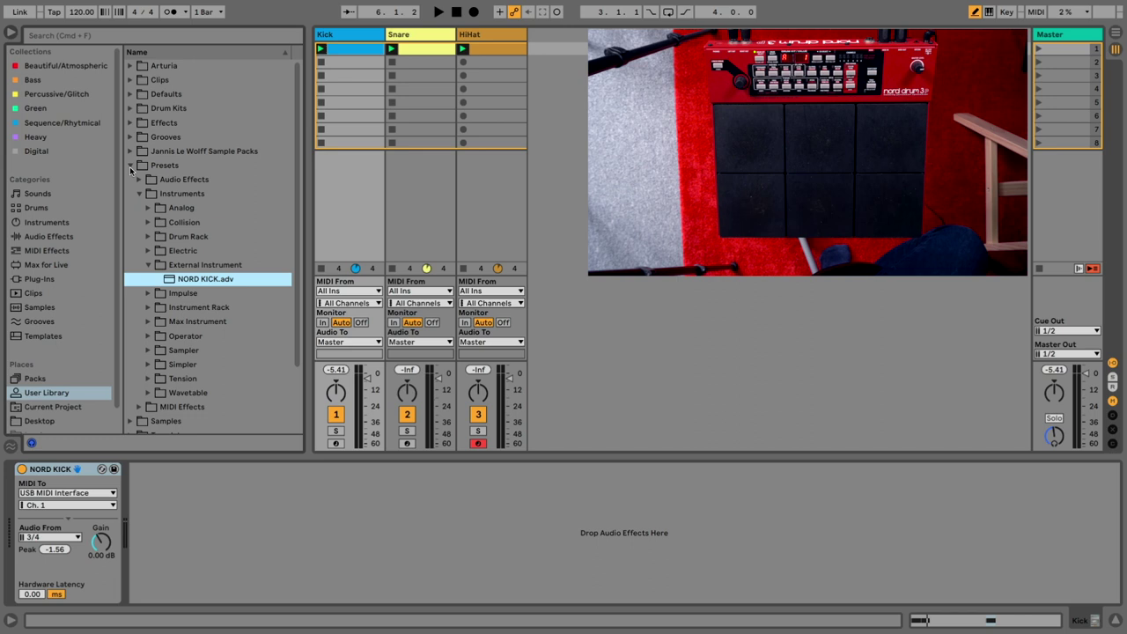
Locate the NORD KICK preset under External Instrument in the instruments library
click(66, 223)
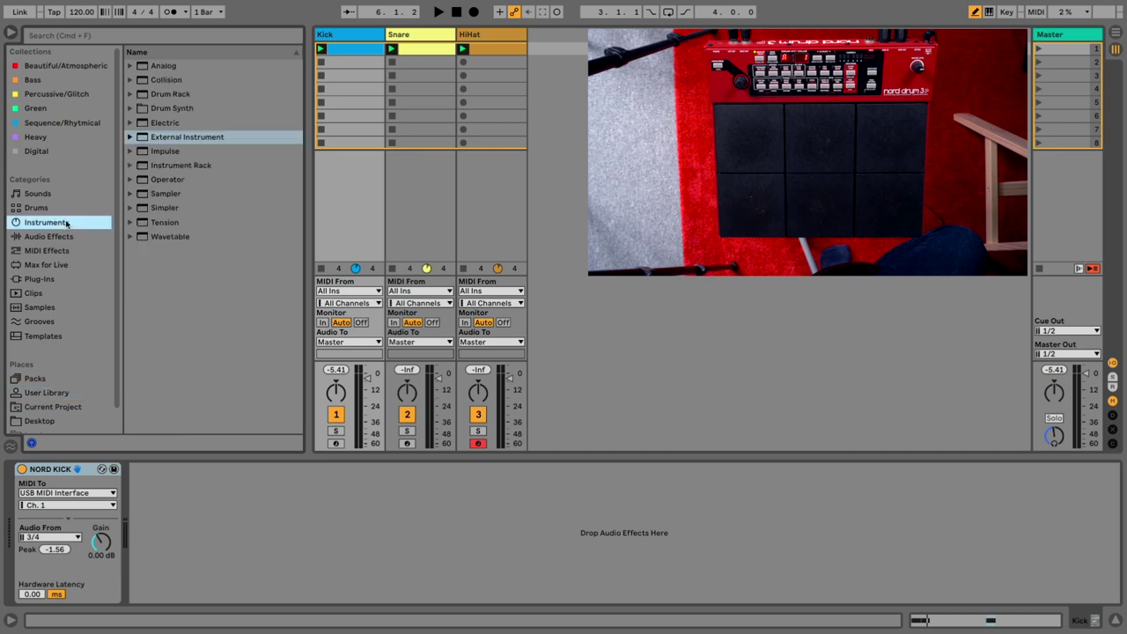
click(130, 138)
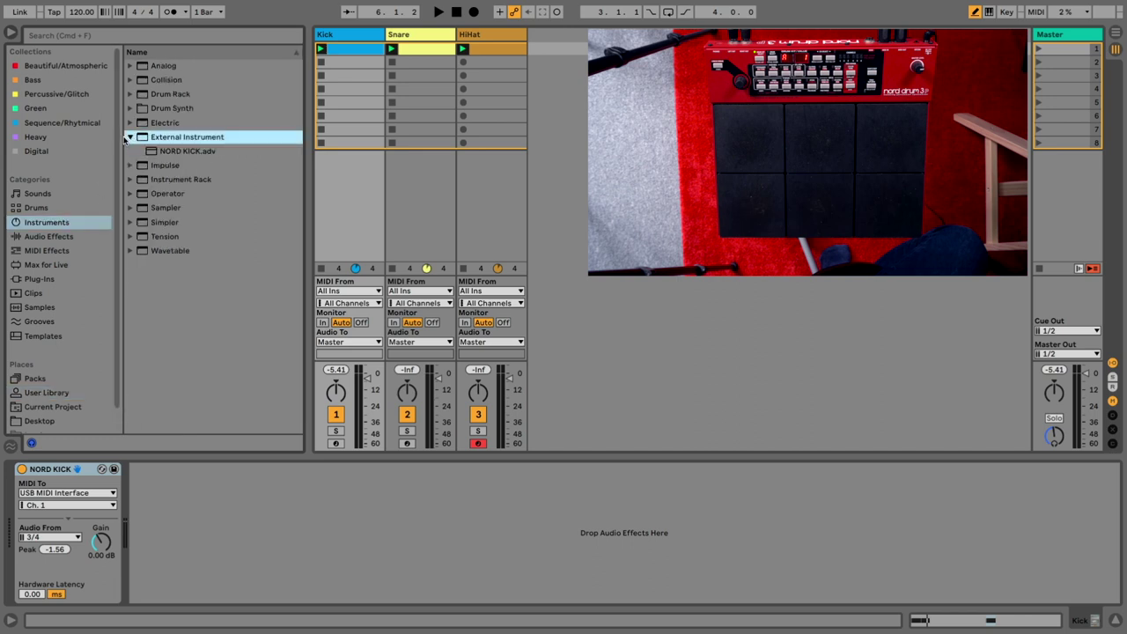
click(181, 155)
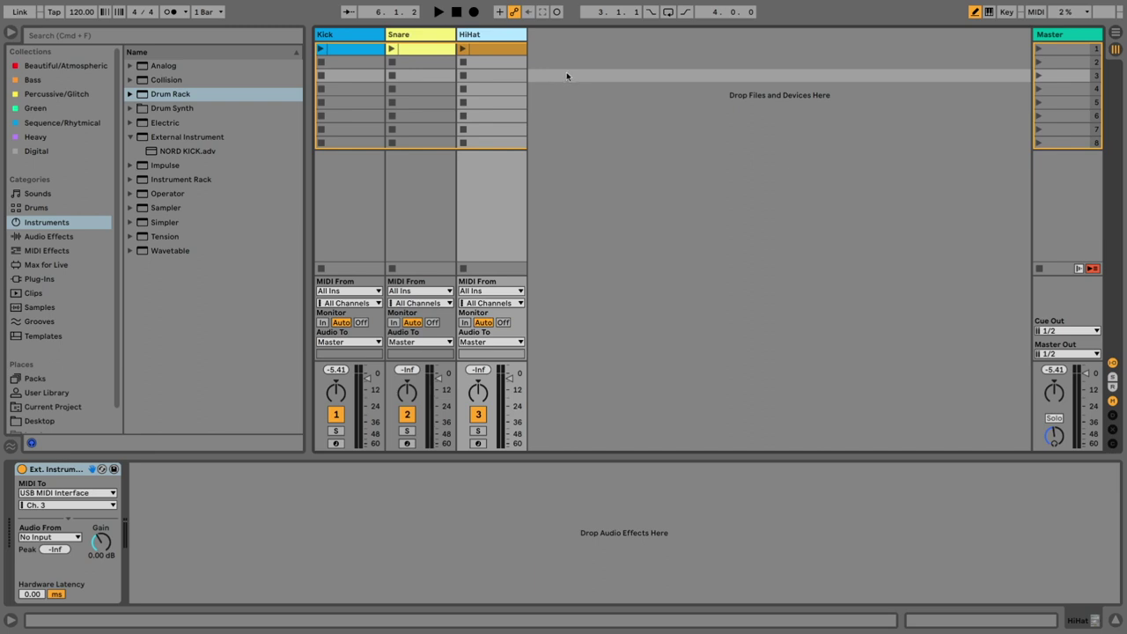
Insert an audio track after HiHat and rename it DRUMSUM
right_click(567, 77)
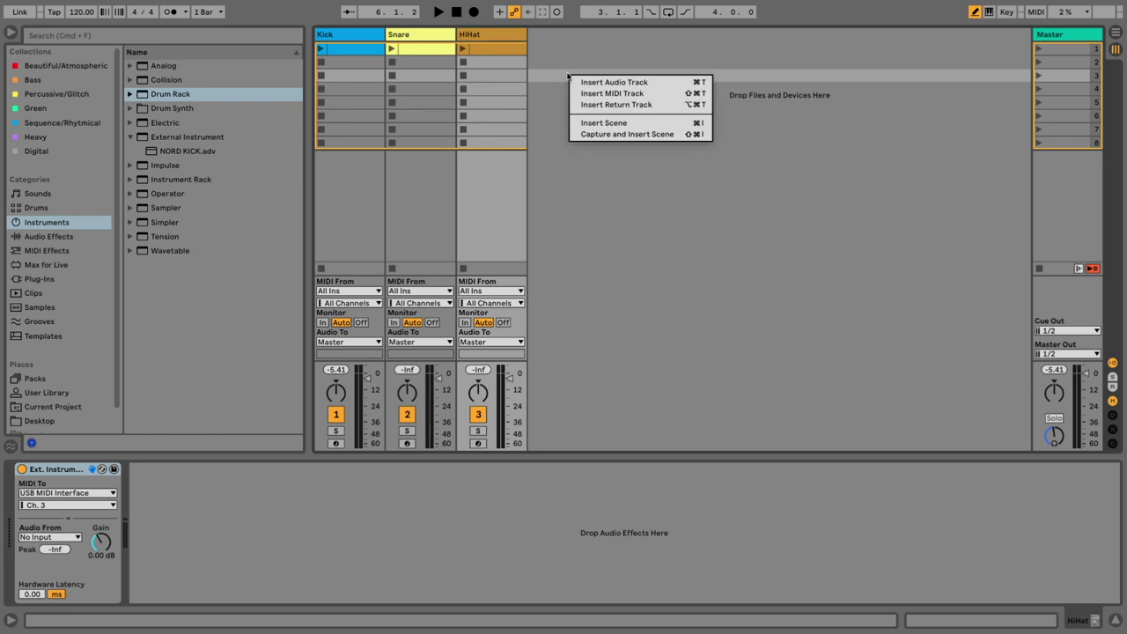
click(599, 83)
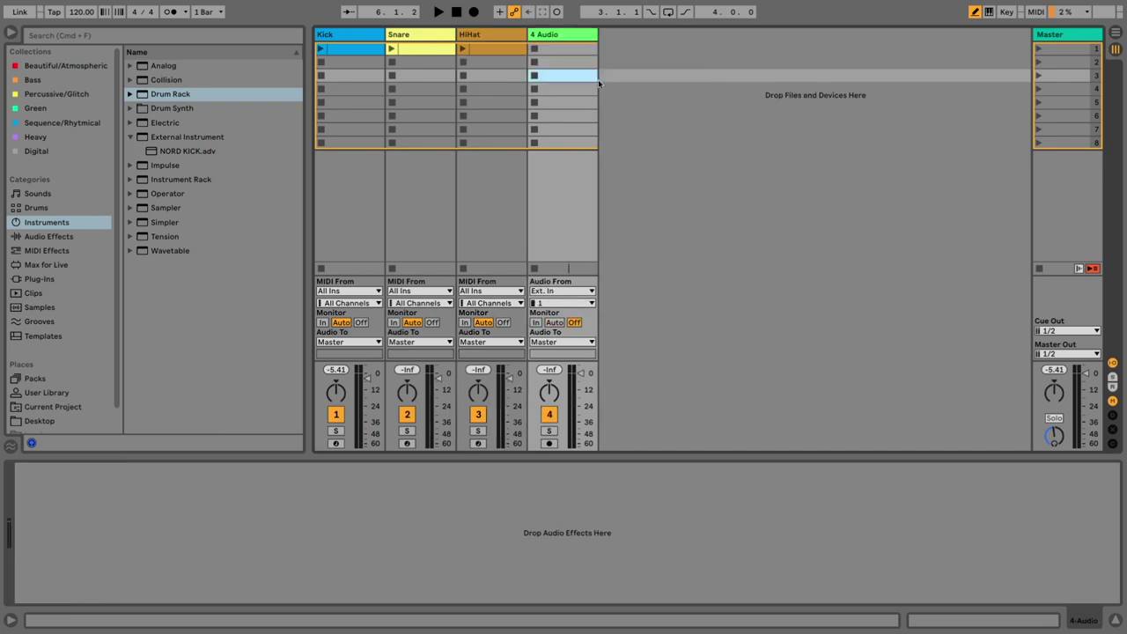
click(351, 33)
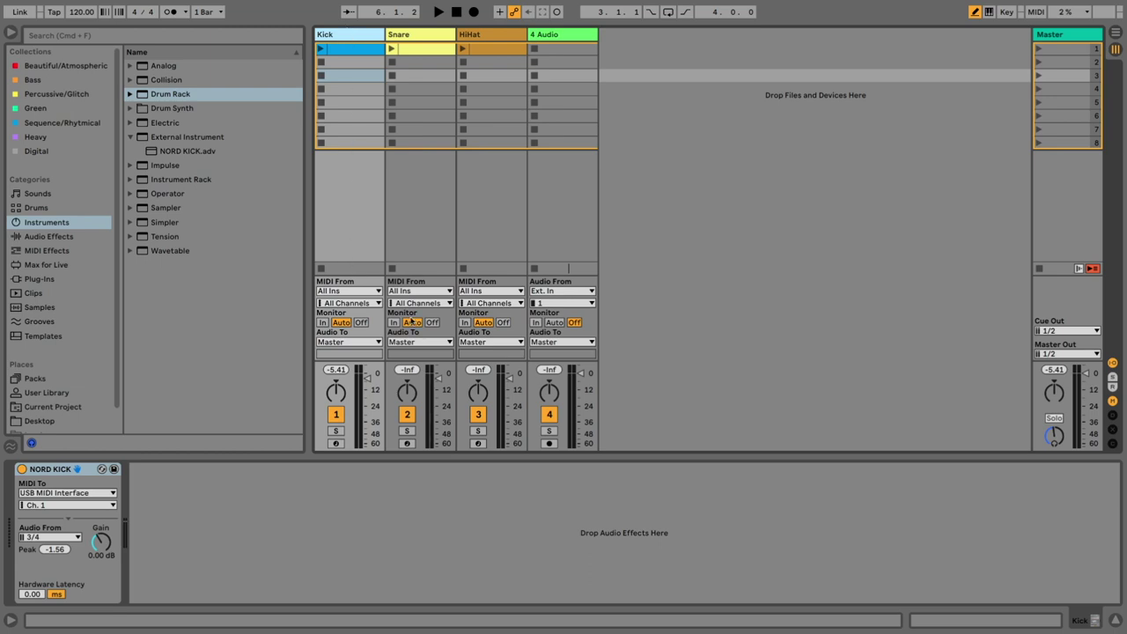
click(375, 343)
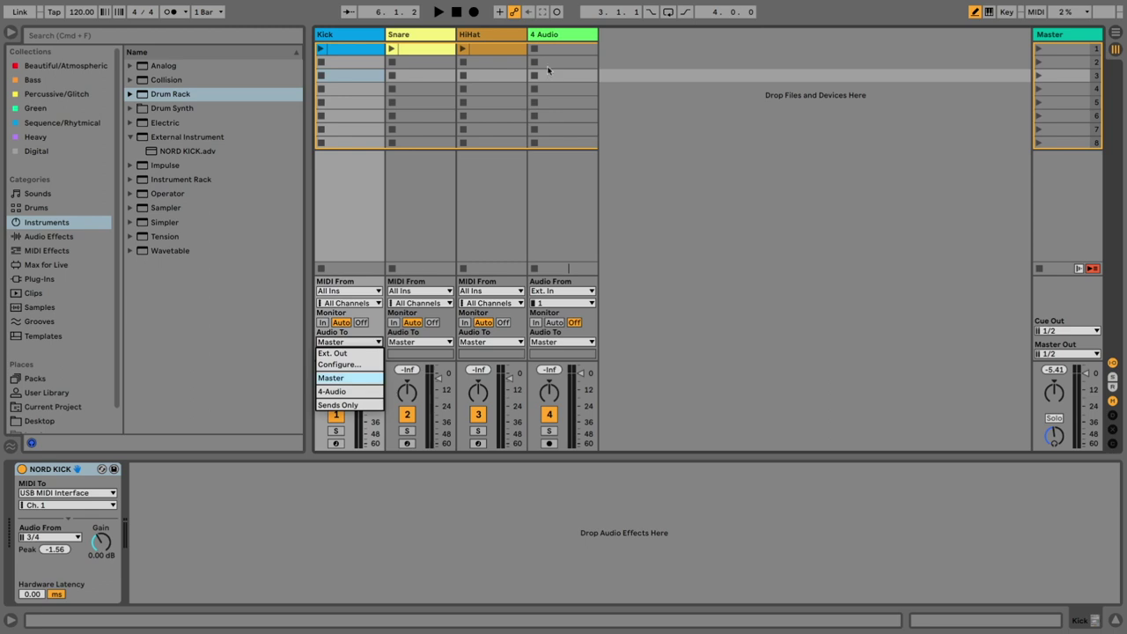
click(568, 35)
key(super+r)
text(DRUMSUM)
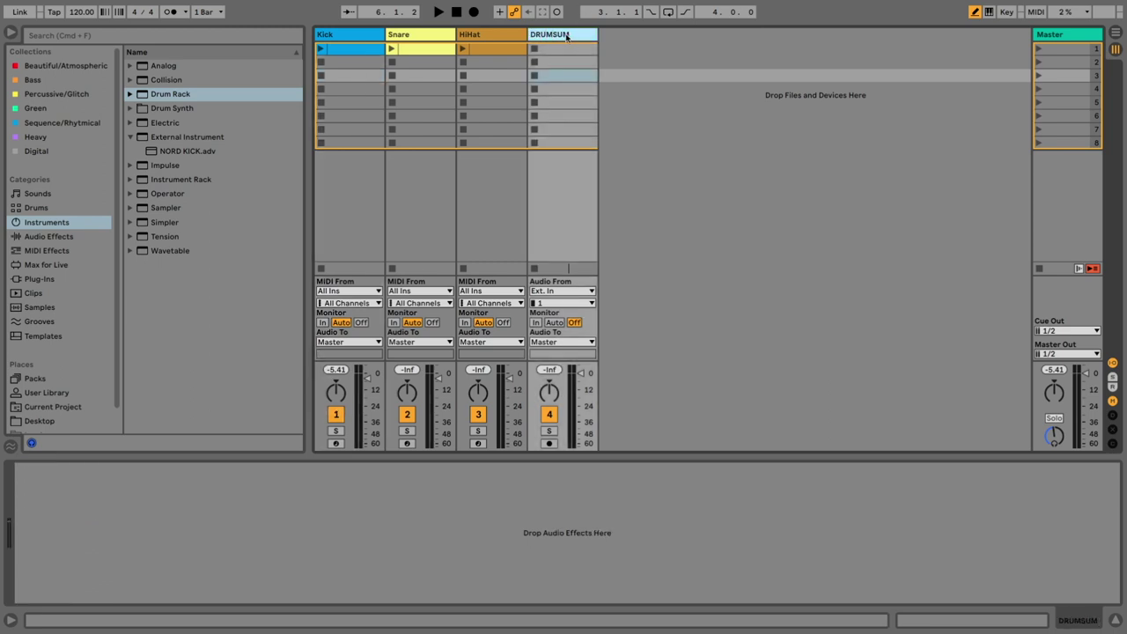
Route the Kick track's audio output to the DRUMSUM track
click(344, 37)
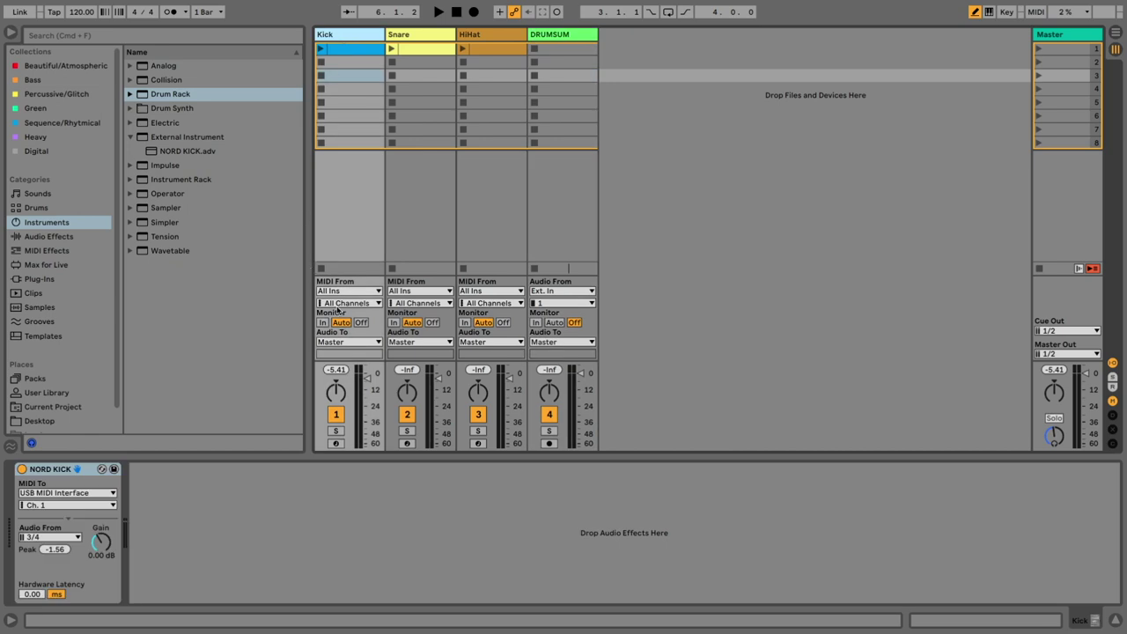
click(364, 342)
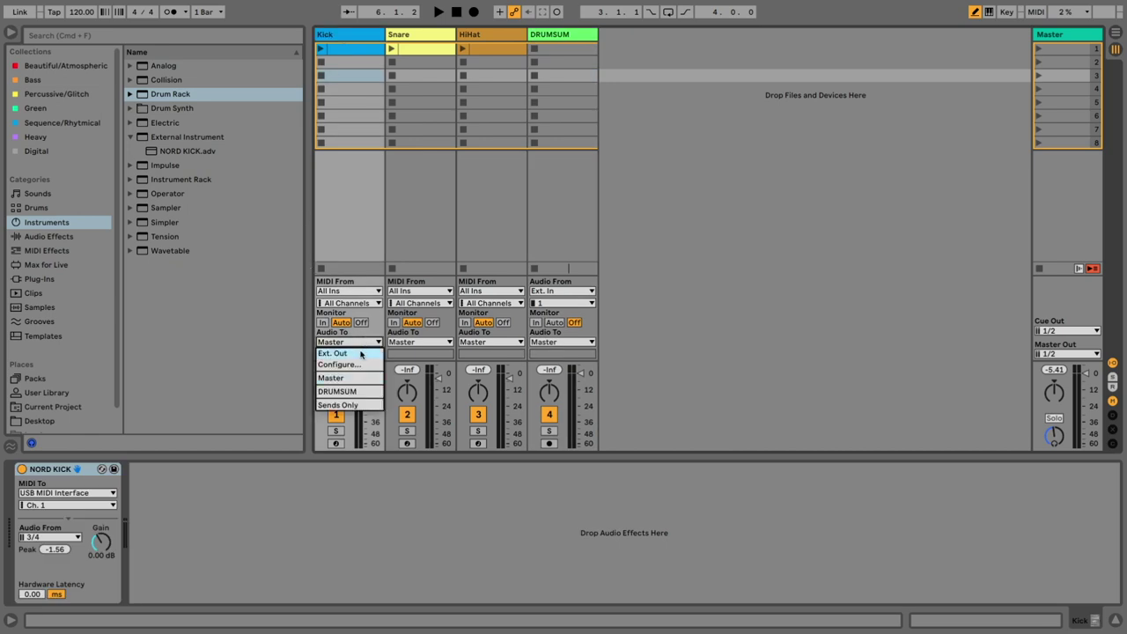
click(349, 392)
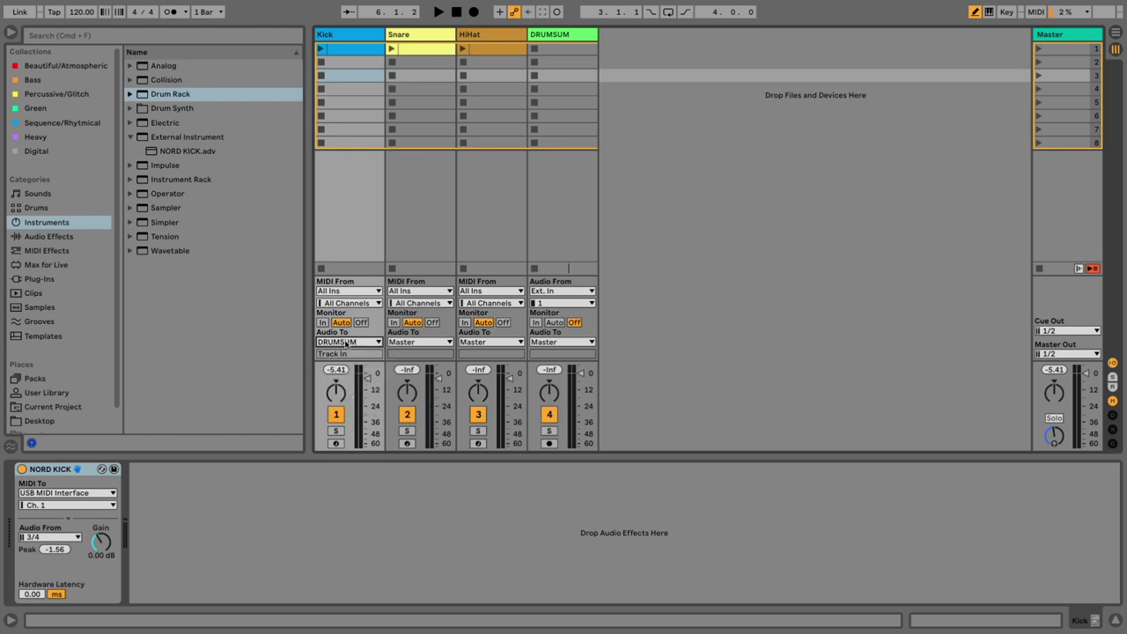
Set the DRUMSUM track's audio input to No Input and arm the track for recording
click(533, 294)
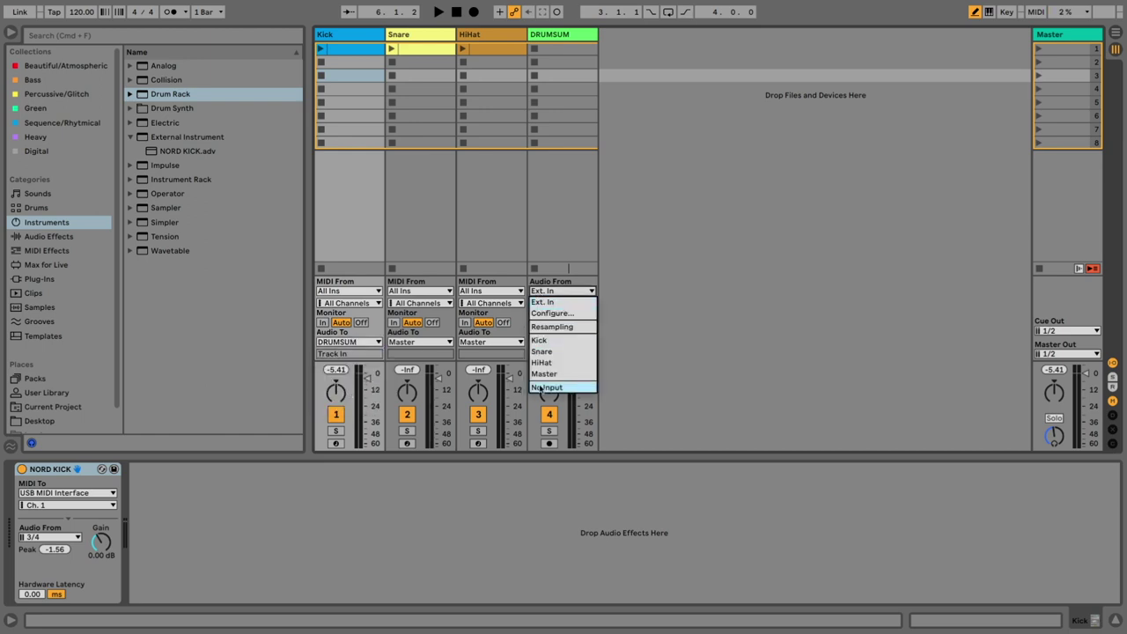
click(542, 391)
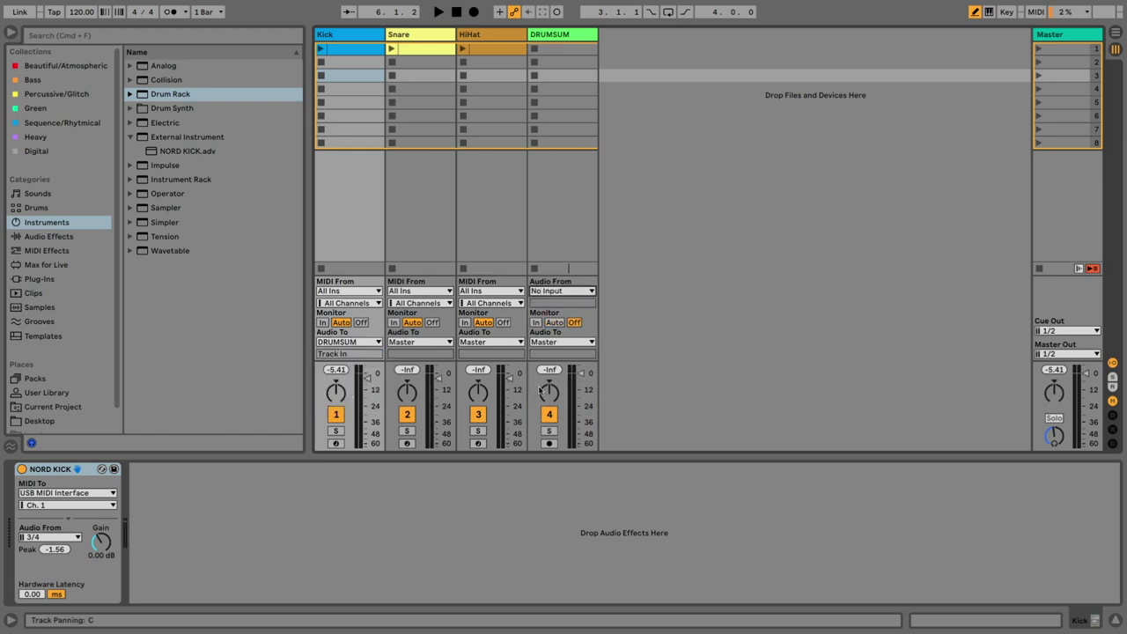
click(549, 443)
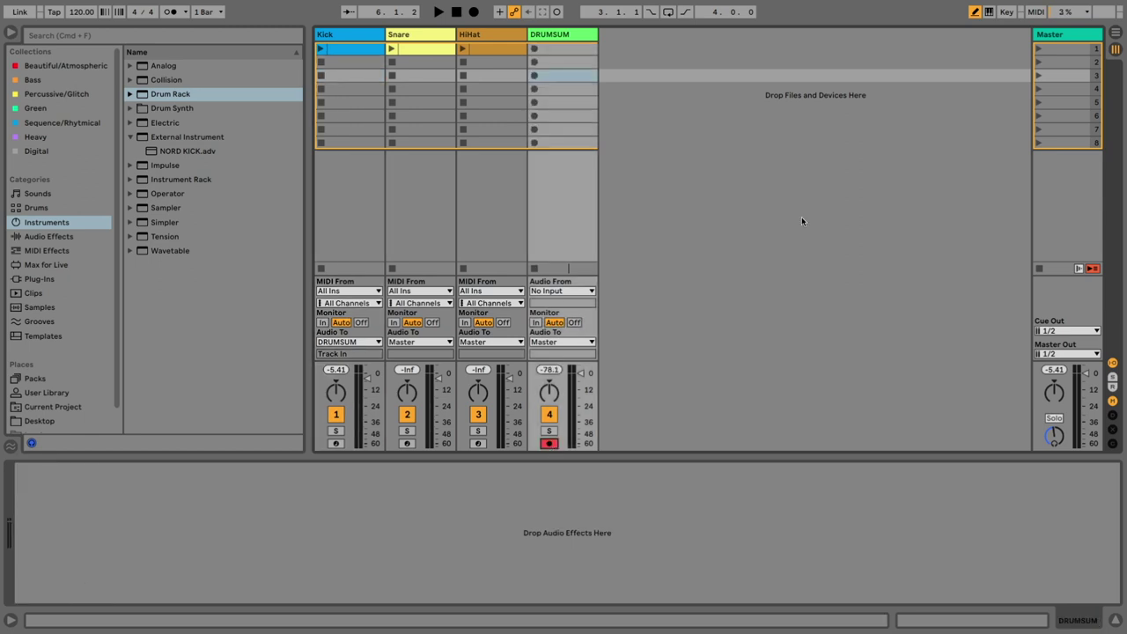
Play the first scene and check the Kick routing by switching the DRUMSUM track off and on
click(1039, 49)
click(549, 415)
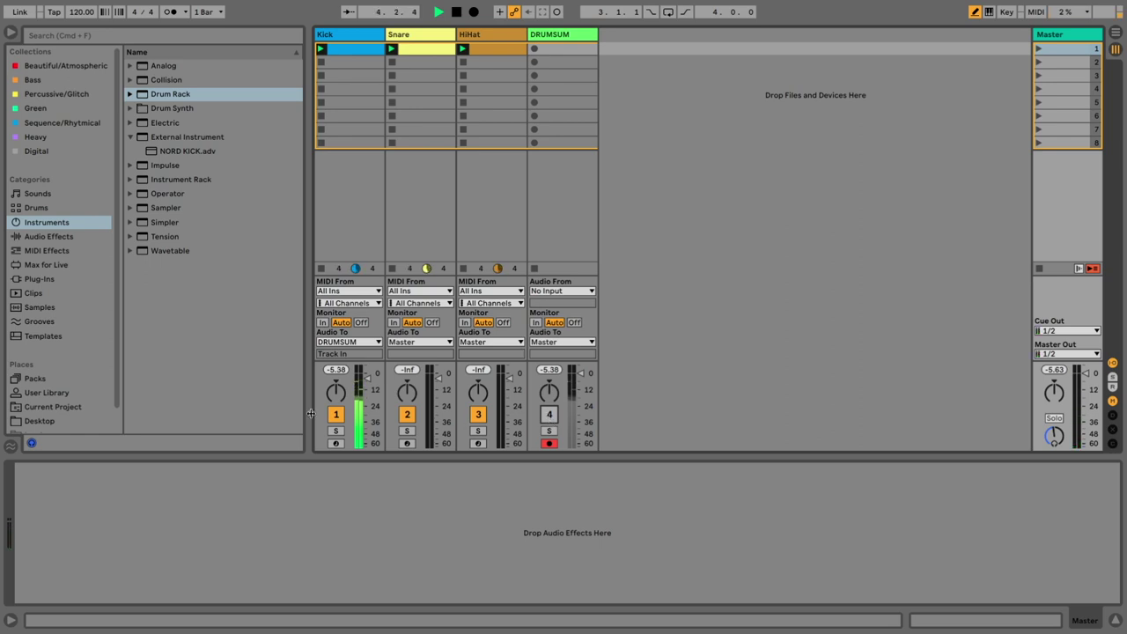
click(549, 415)
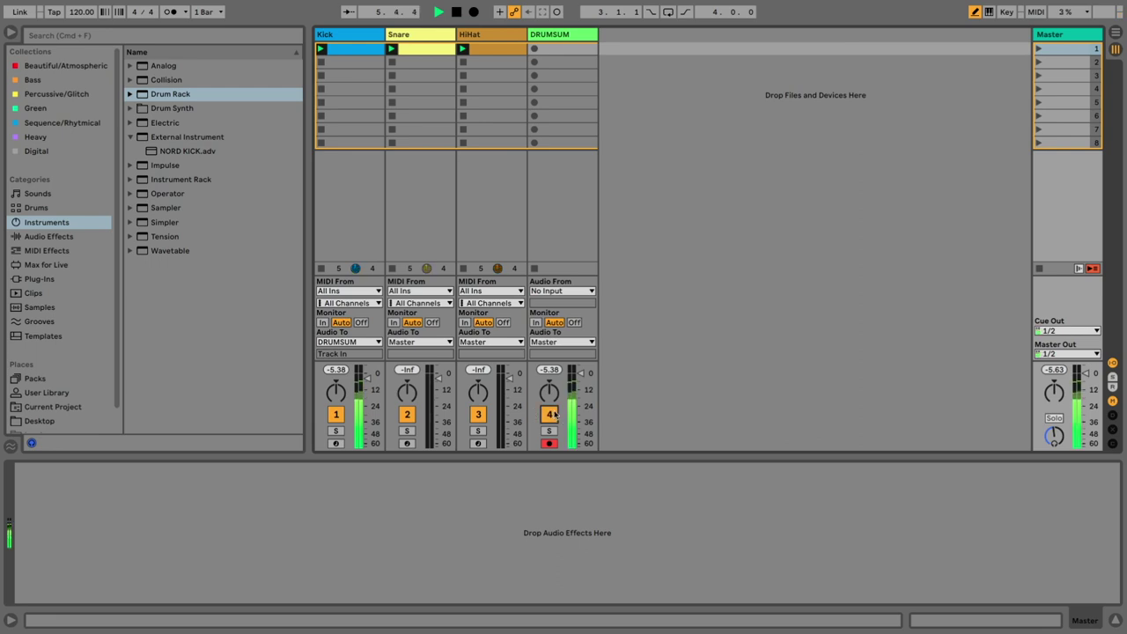
key(space)
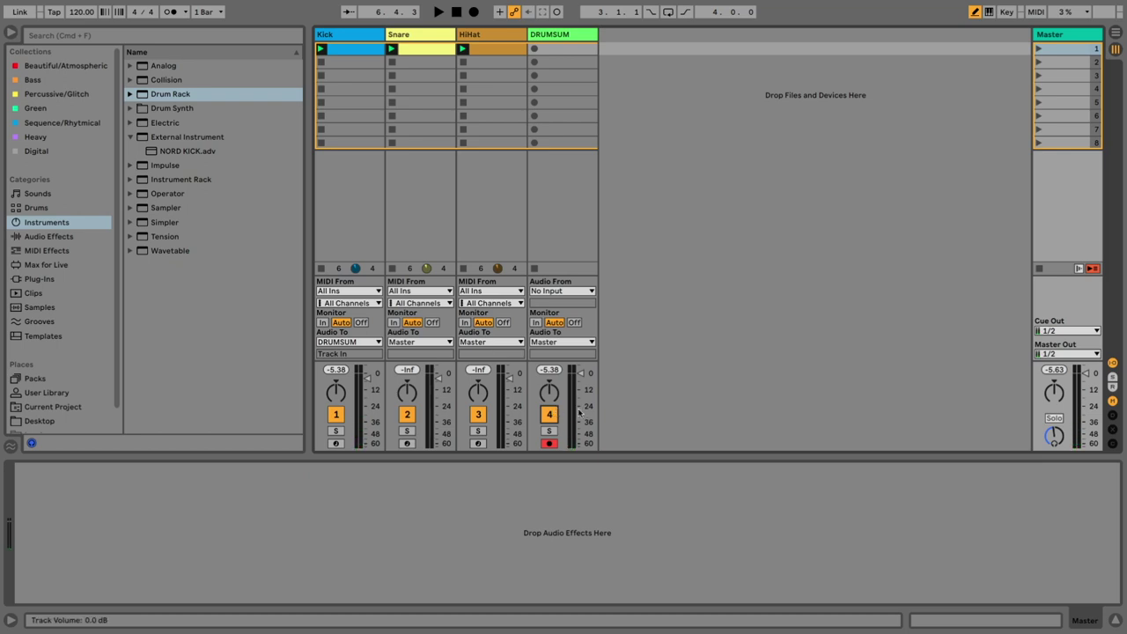
Insert another audio track after DRUMSUM and look through its external input channel choices
right_click(658, 219)
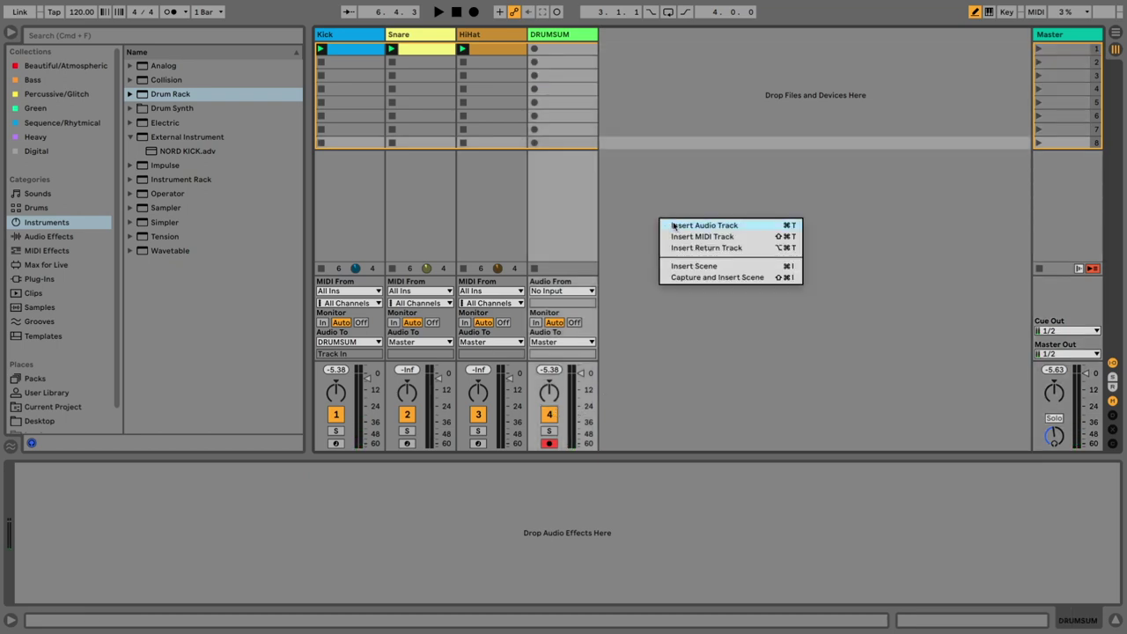
click(674, 226)
click(634, 305)
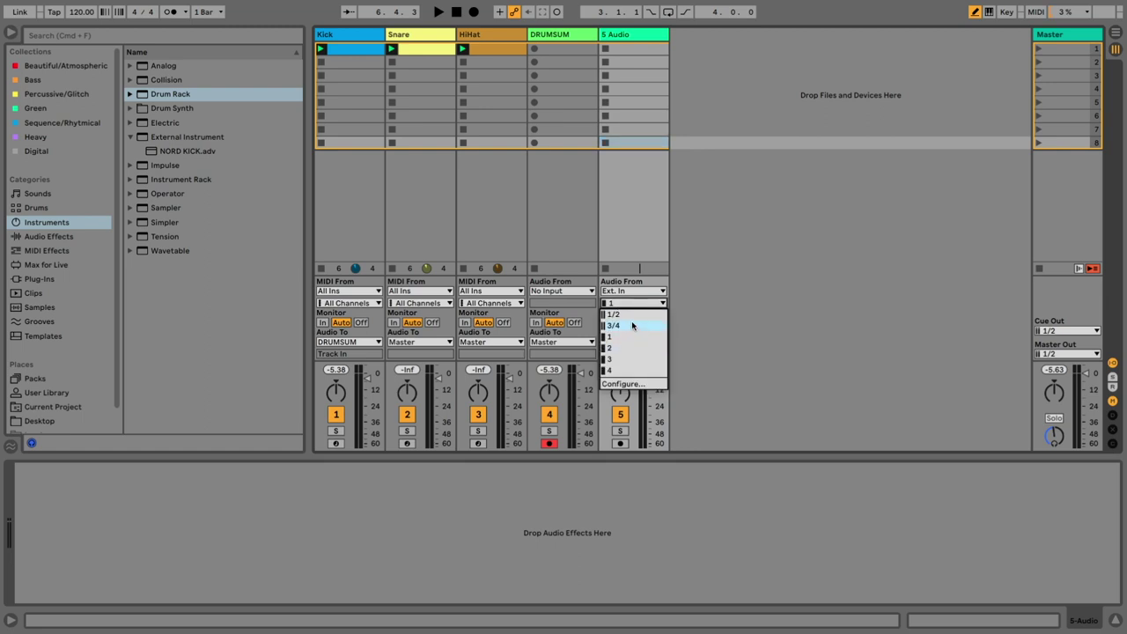
click(633, 194)
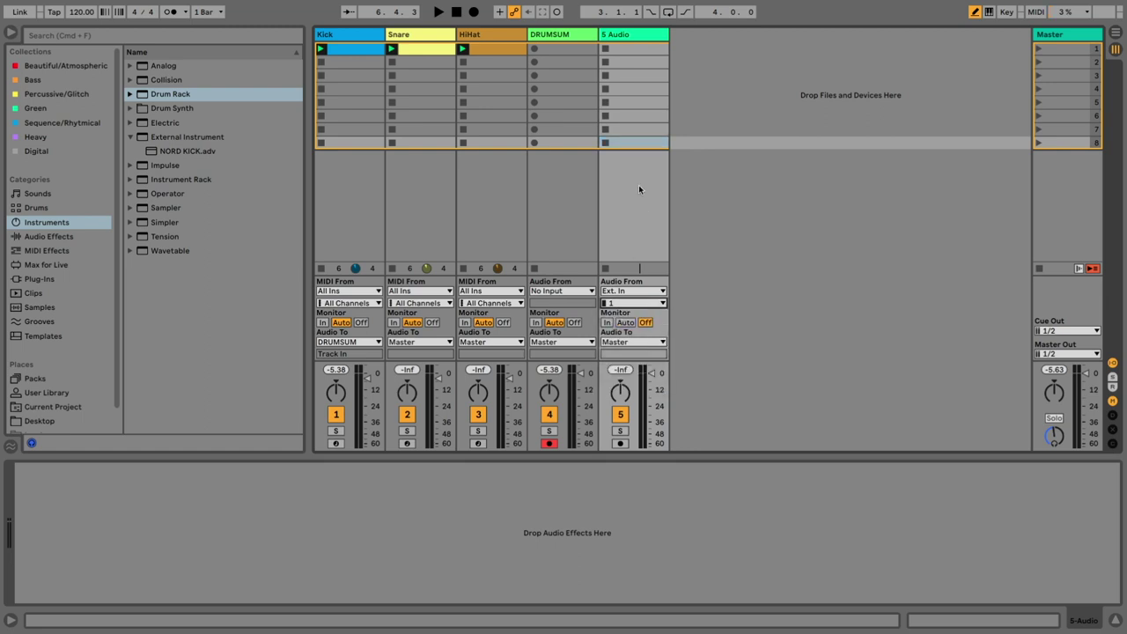
click(632, 145)
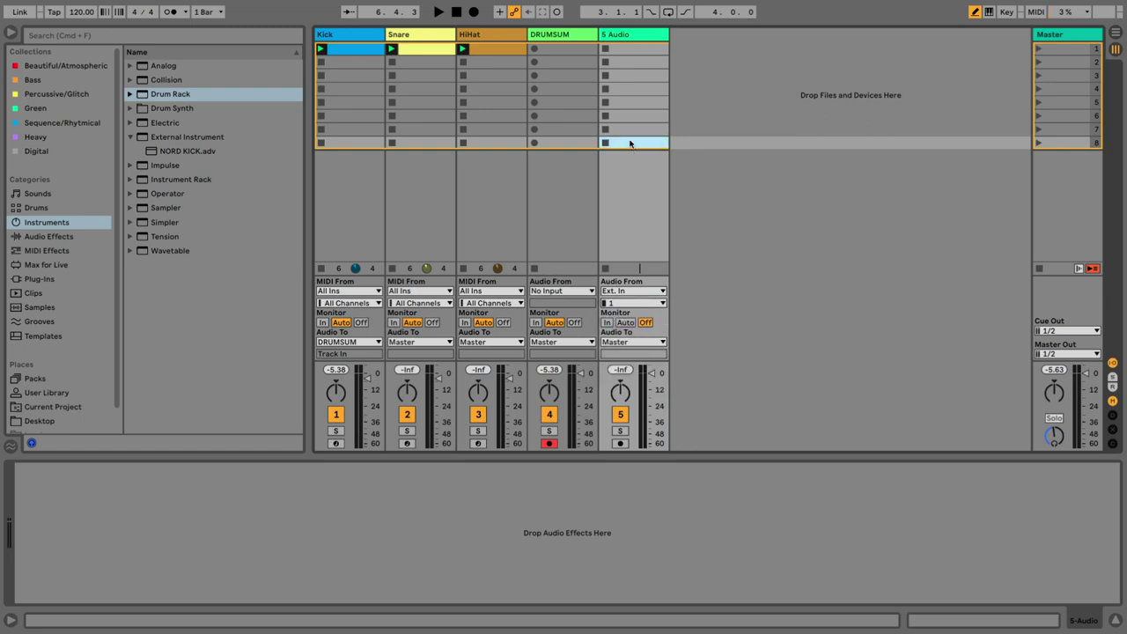
click(639, 37)
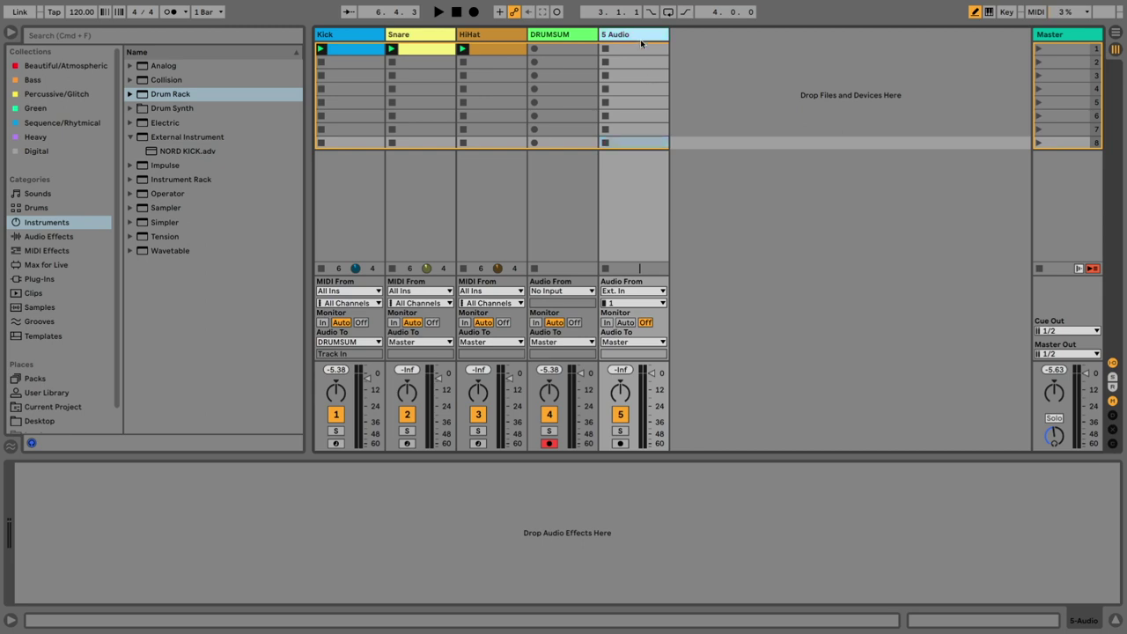
Delete the extra audio track after DRUMSUM and stop all playing clips
key(Delete)
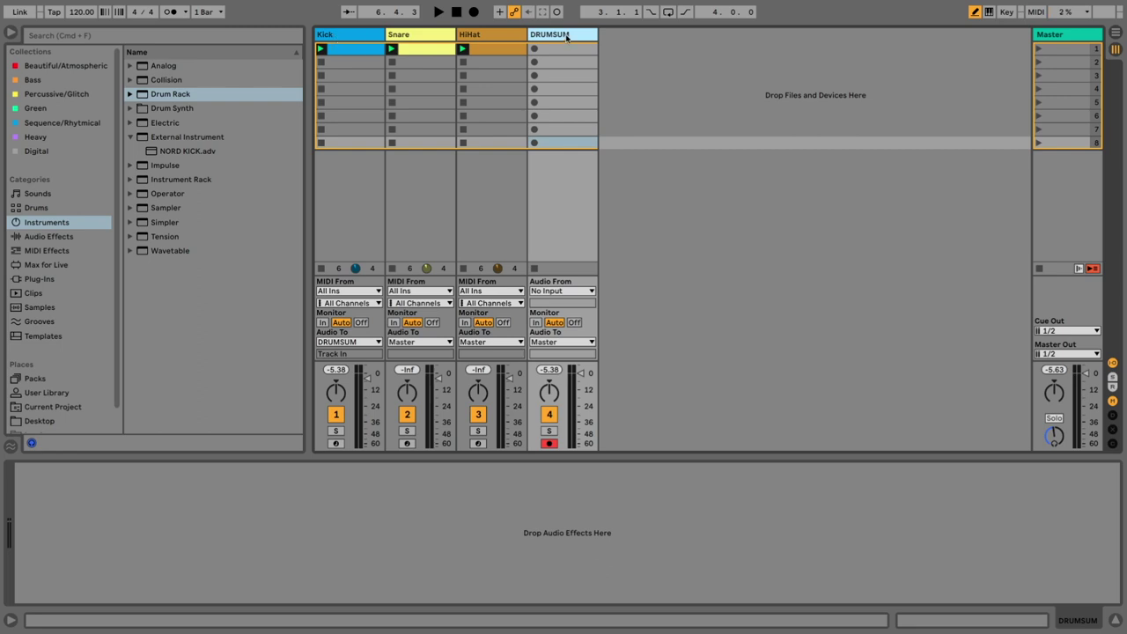
click(557, 217)
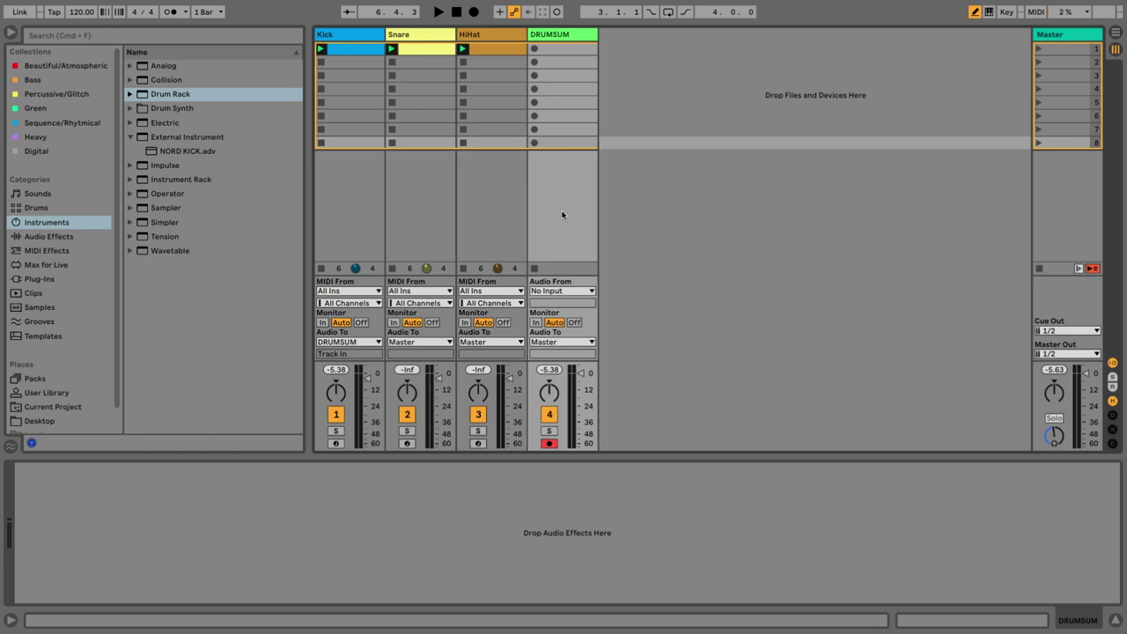
click(1040, 268)
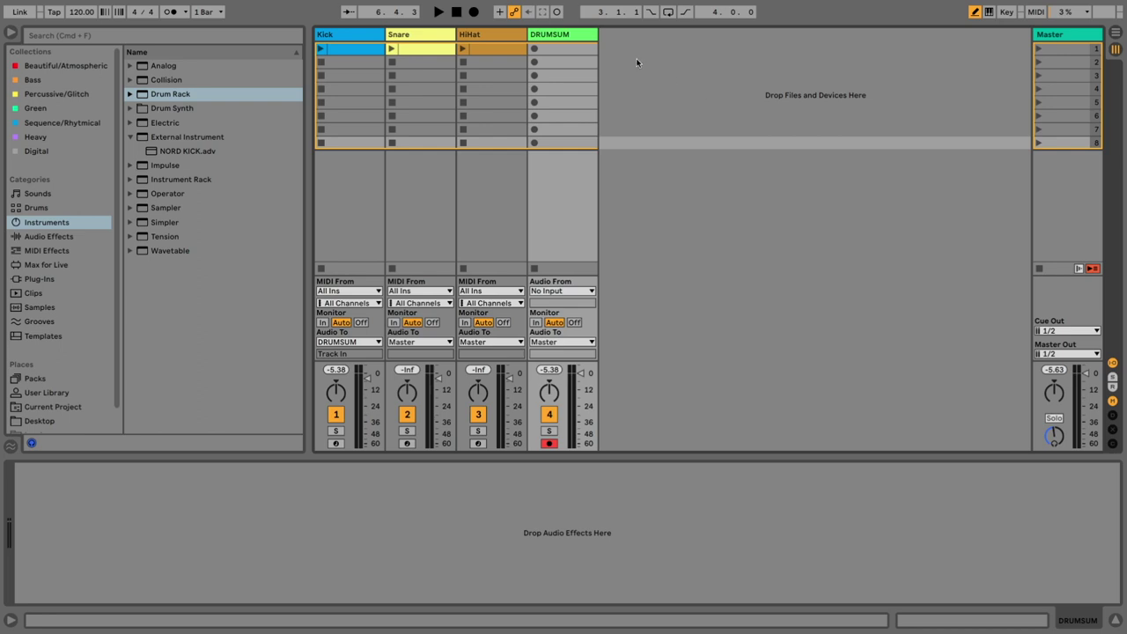
Rename the DRUMSUM track to KICK
click(561, 34)
double_click(563, 35)
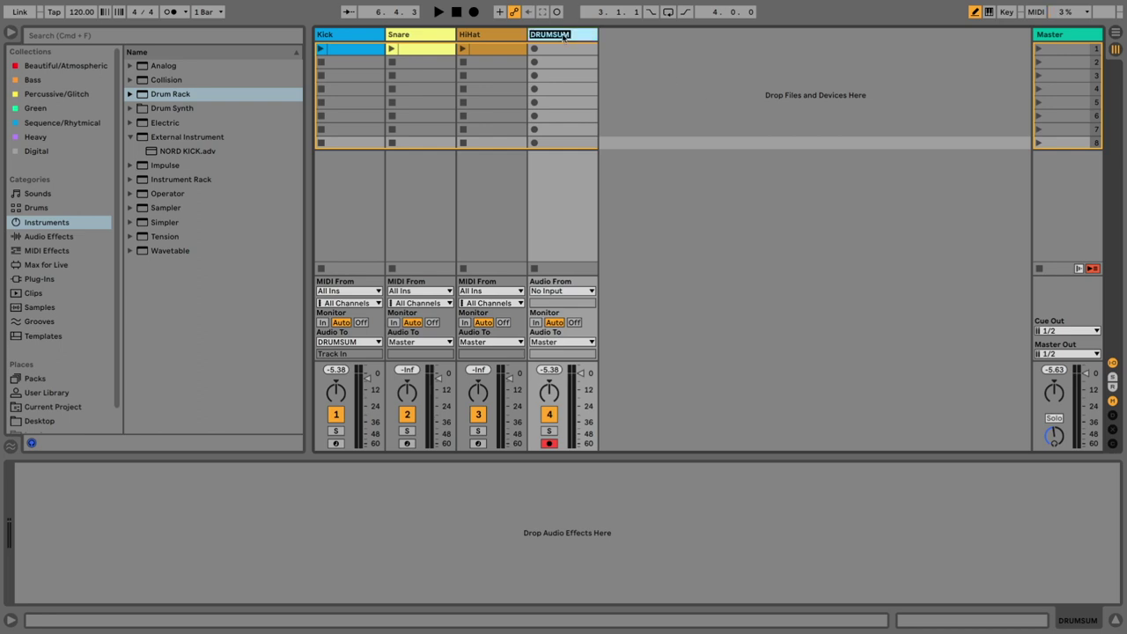
text(KICK)
key(Return)
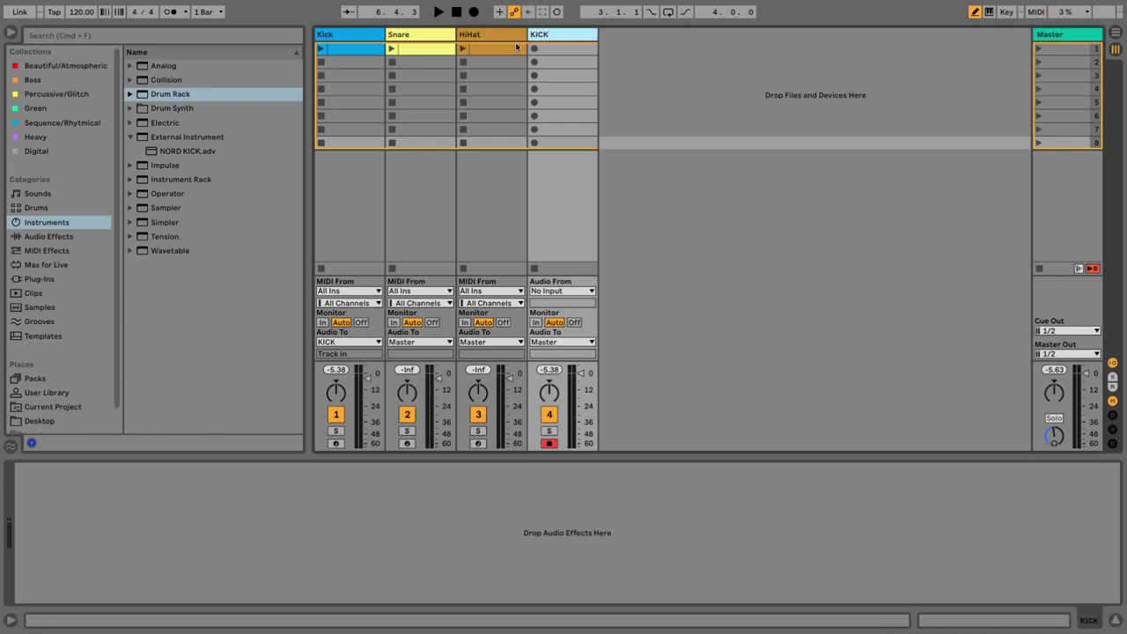
Play the Kick clip, record it into the first slot of the KICK audio track, and stop playback
click(321, 48)
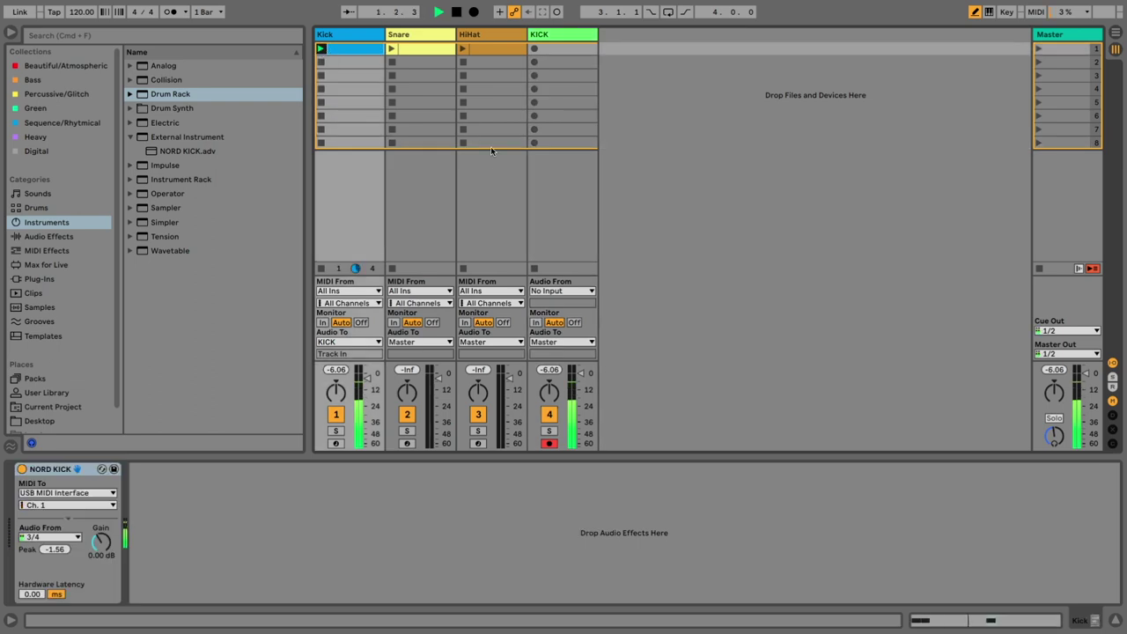
click(534, 50)
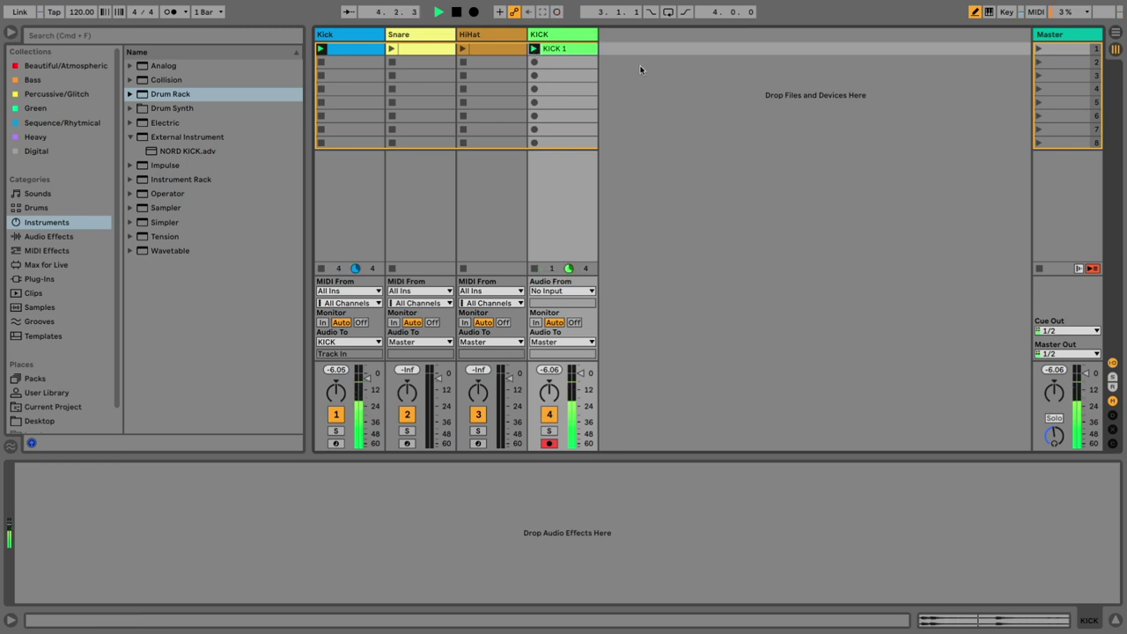
key(space)
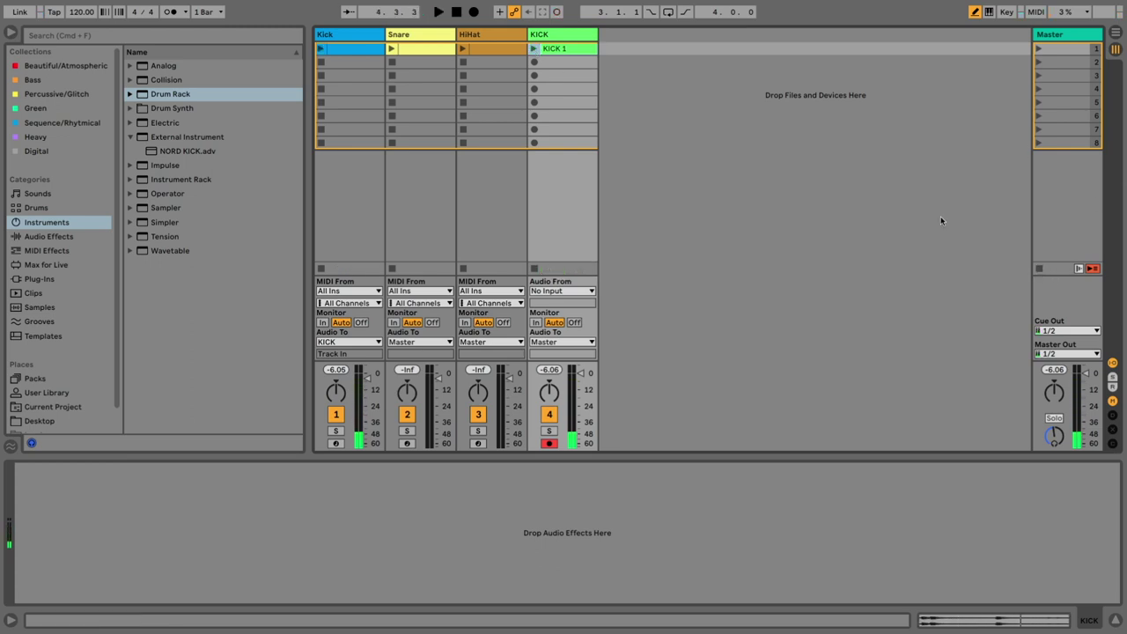
Insert an audio track after KICK and name it SNARE
right_click(633, 63)
click(663, 73)
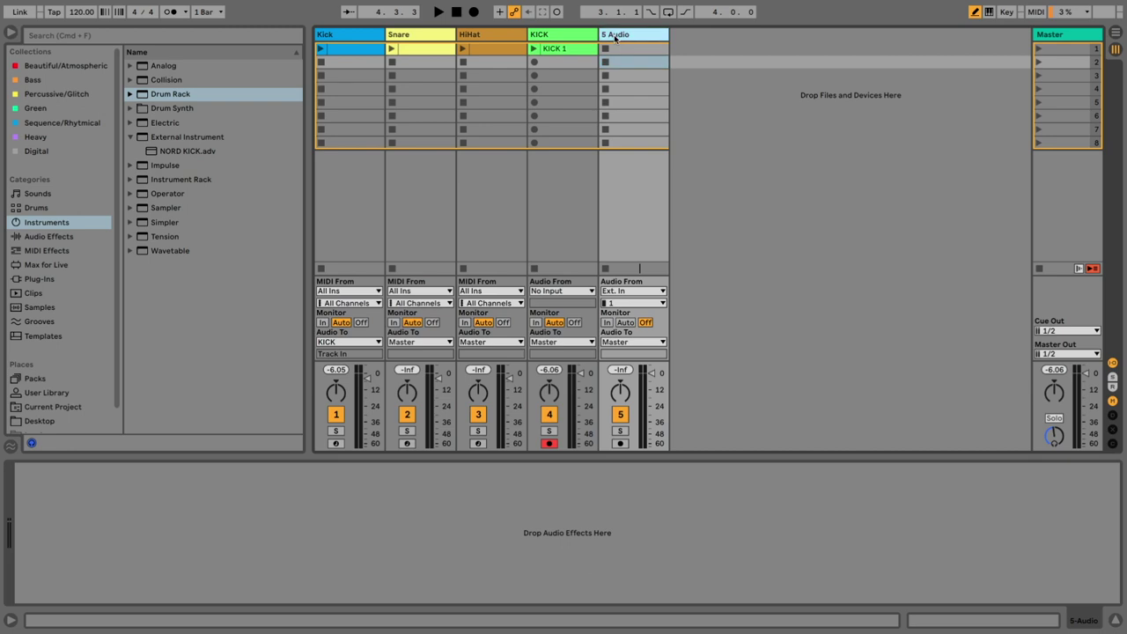
key(super+r)
text(SNARE)
key(Return)
Route the Kick track's audio output to SNARE, and set SNARE to No Input with Auto monitoring and record arming
click(335, 343)
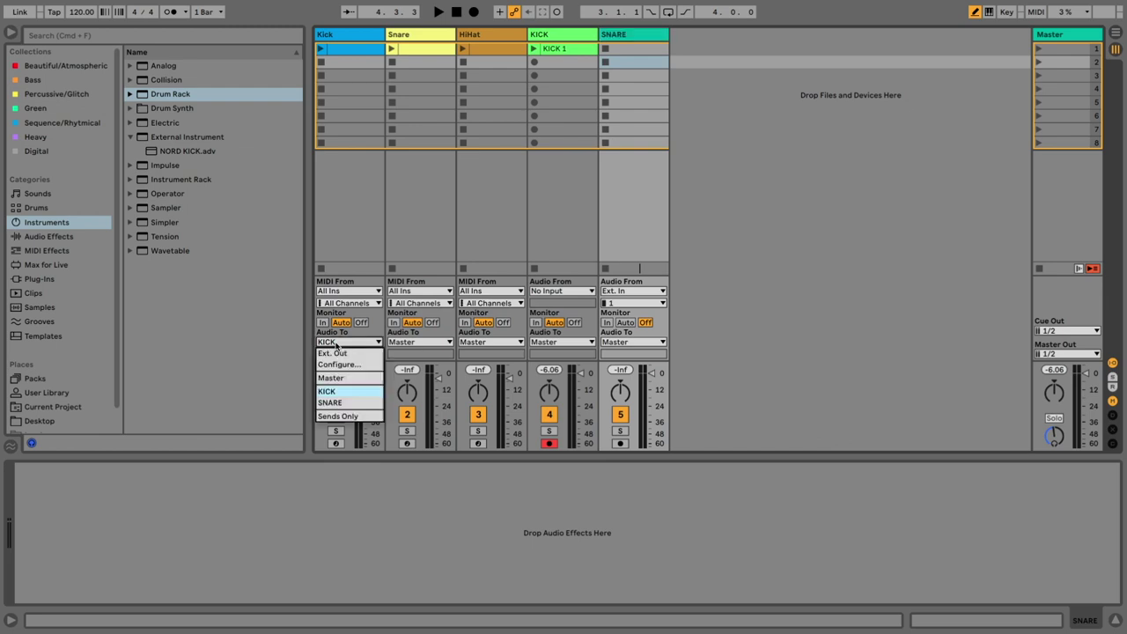
click(330, 402)
click(638, 292)
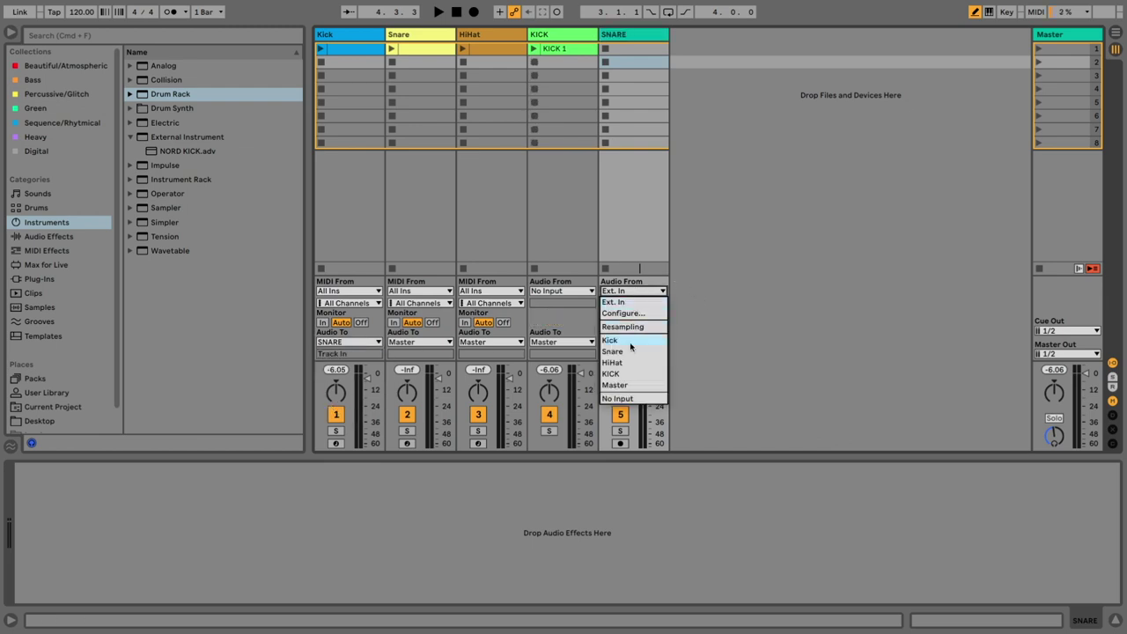
click(624, 399)
click(626, 322)
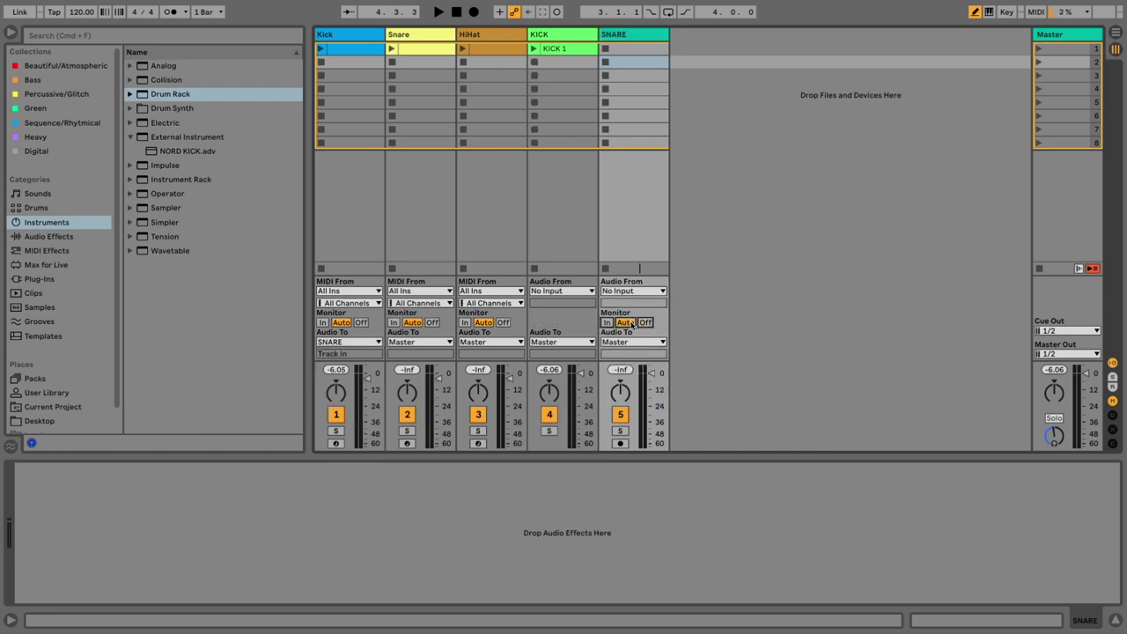
click(620, 443)
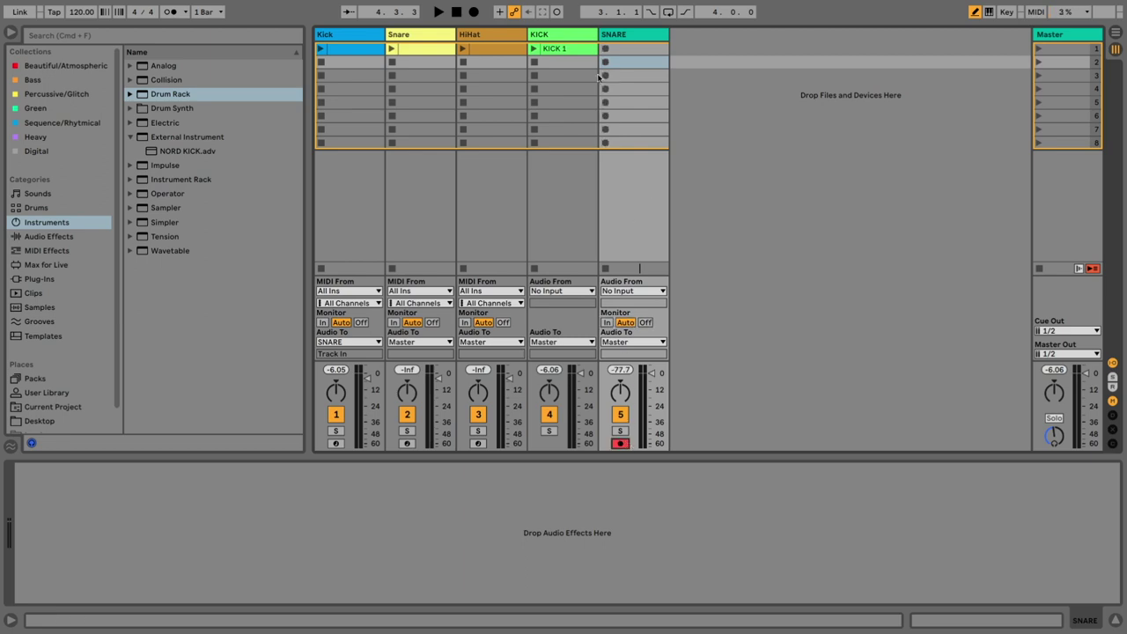
Play the Snare MIDI clip and record its sound into the first slot of the SNARE audio track
click(391, 50)
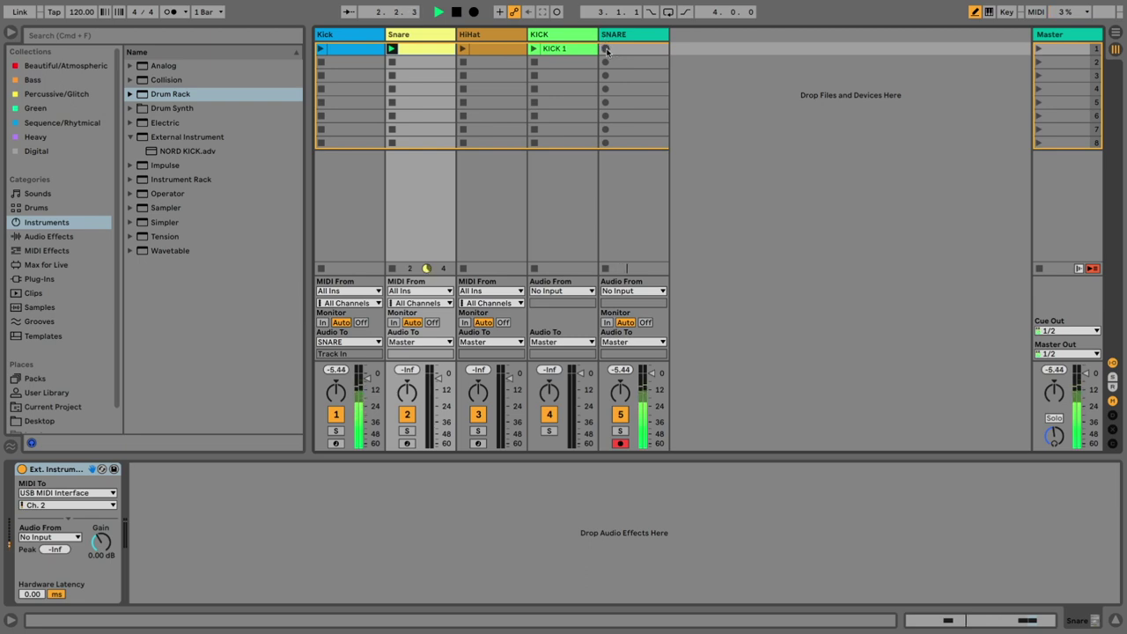
click(606, 50)
click(606, 49)
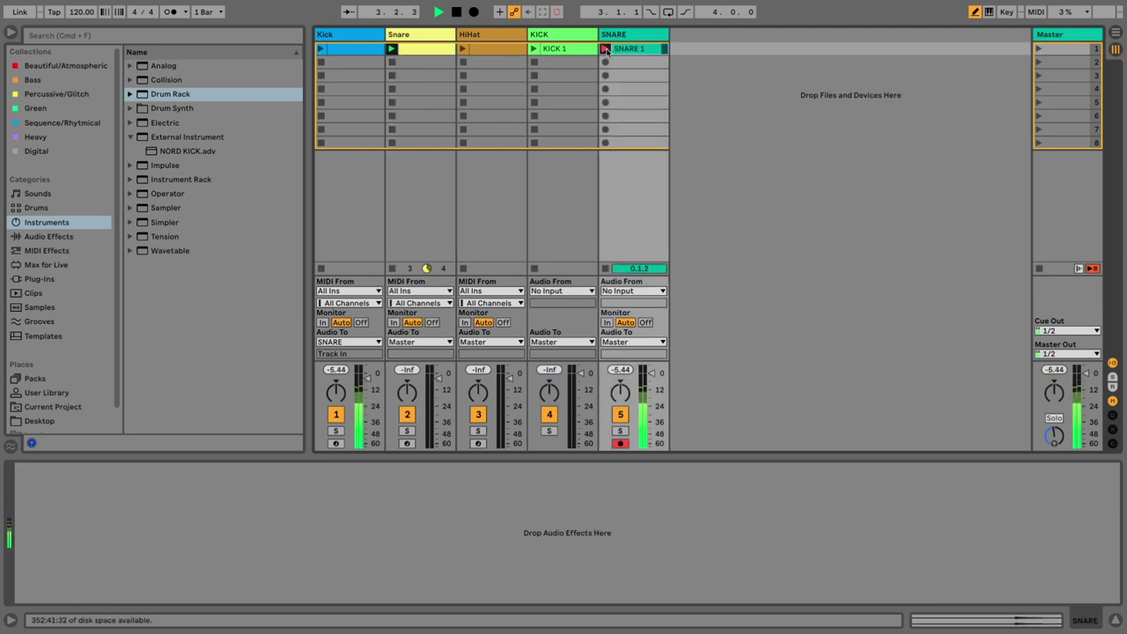
click(606, 49)
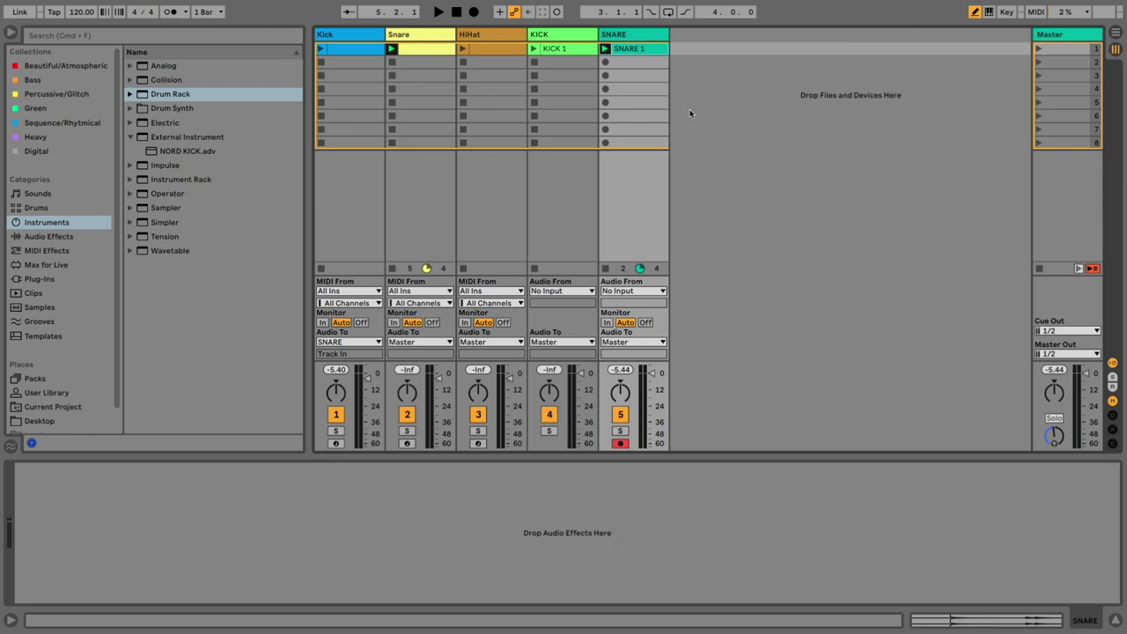
Stop all clips, play the recorded KICK 1 and SNARE 1 clips together, and view their waveforms
click(641, 50)
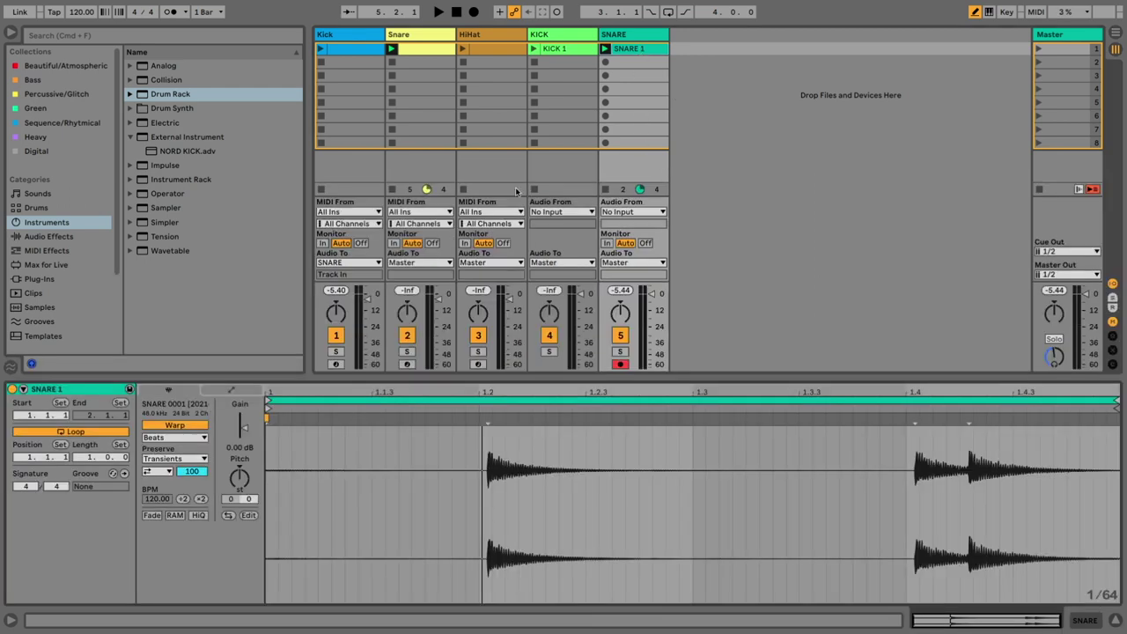
click(1044, 190)
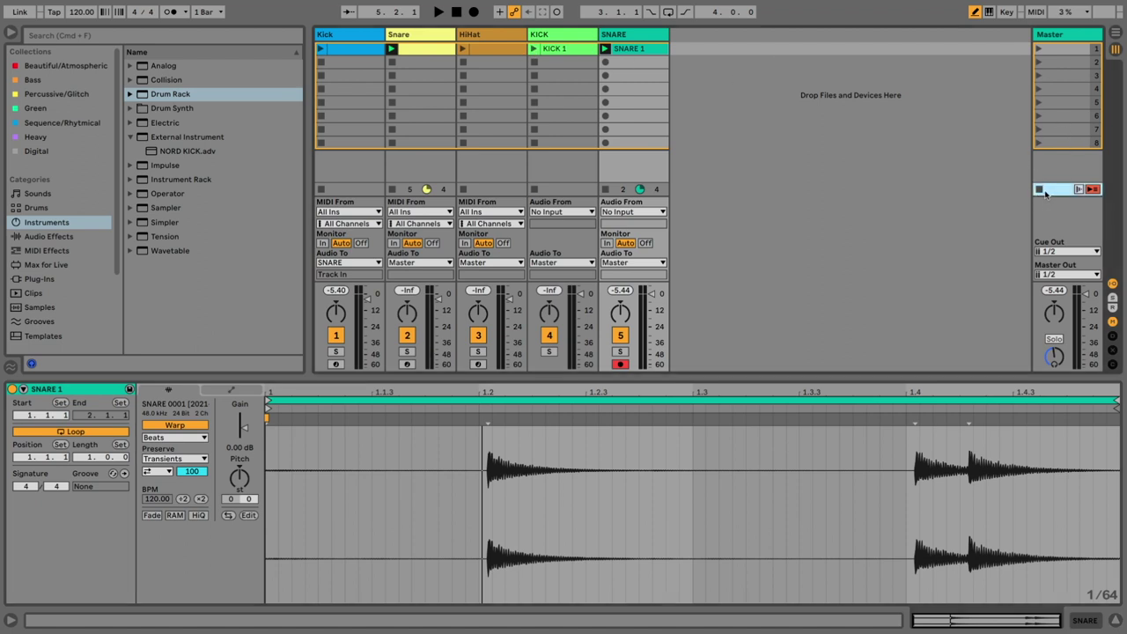
click(534, 49)
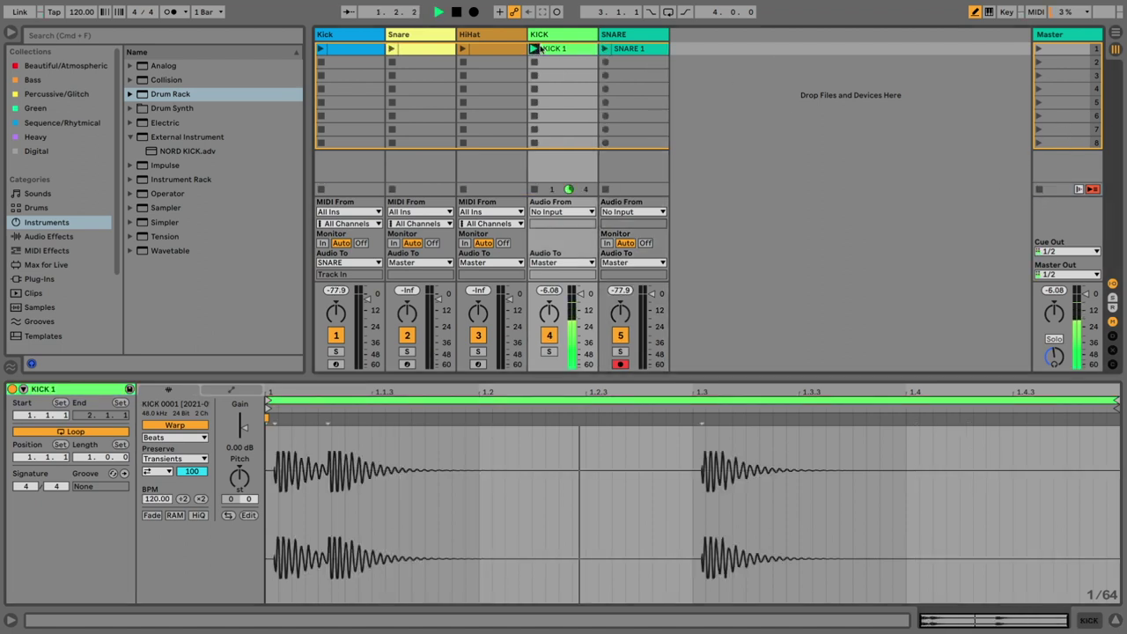
click(605, 49)
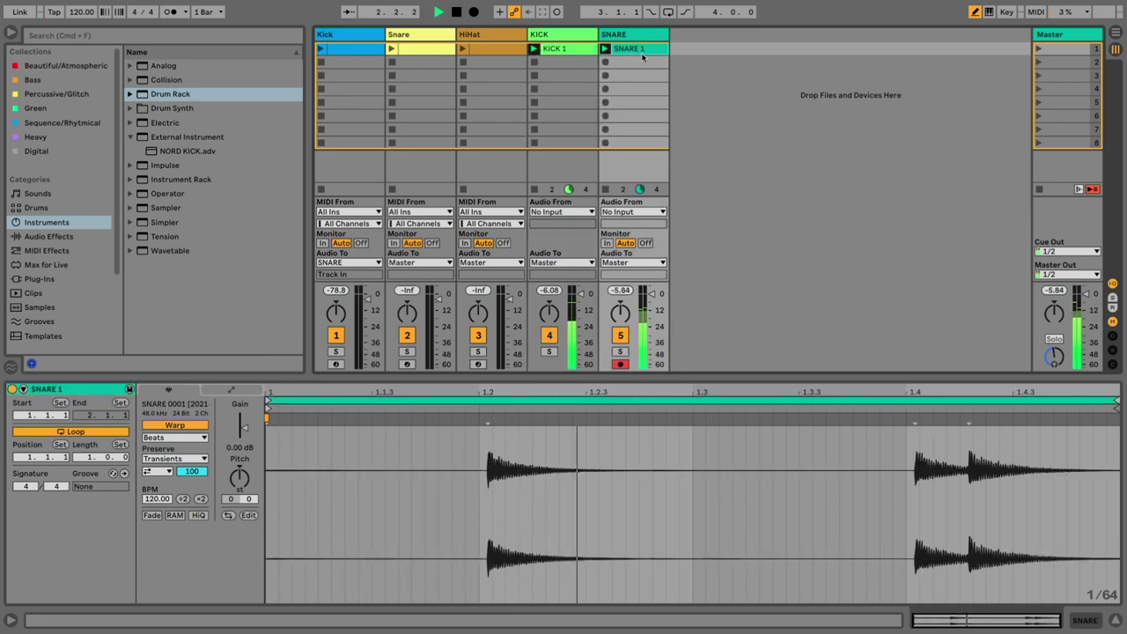
click(560, 49)
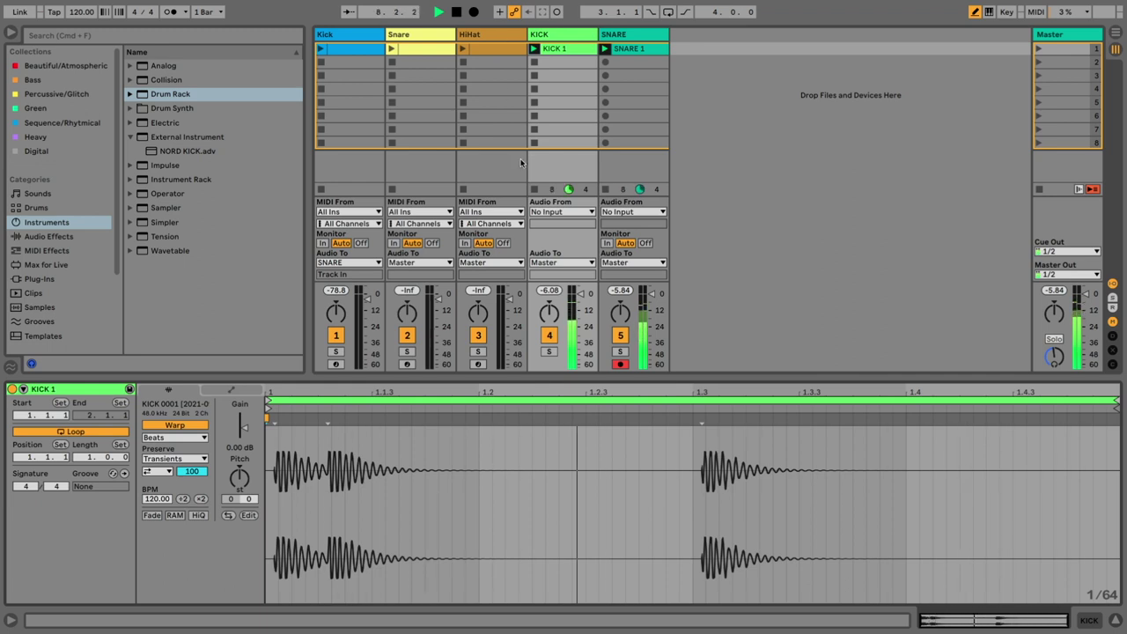
key(space)
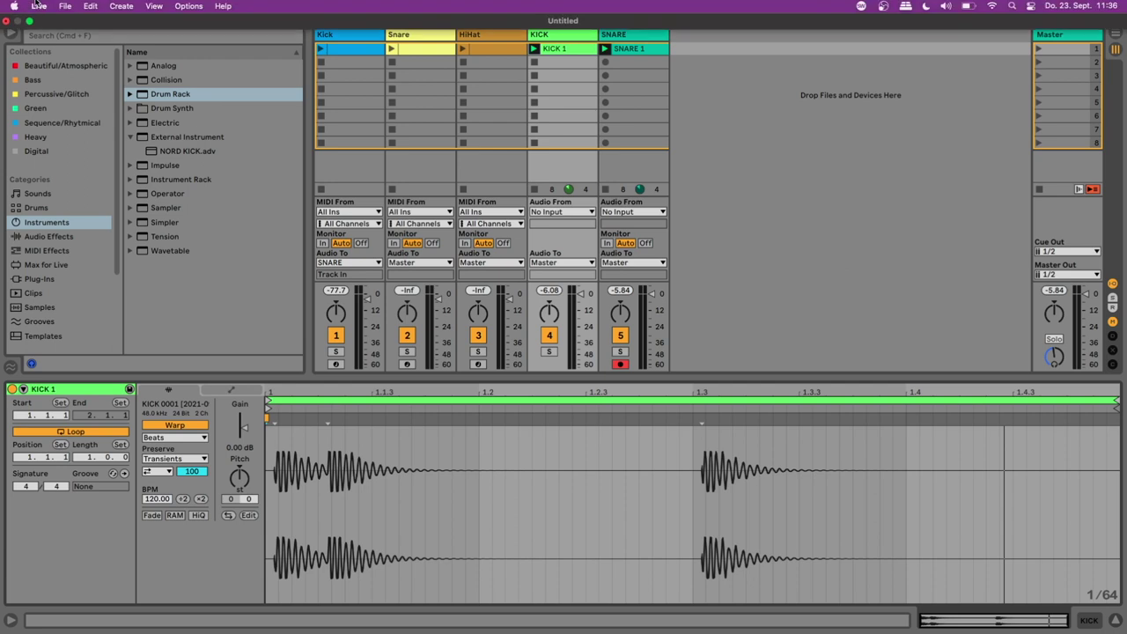
Check the latency values in the audio preferences and the Hardware Latency setting of the Kick track's NORD KICK device
click(39, 6)
click(65, 46)
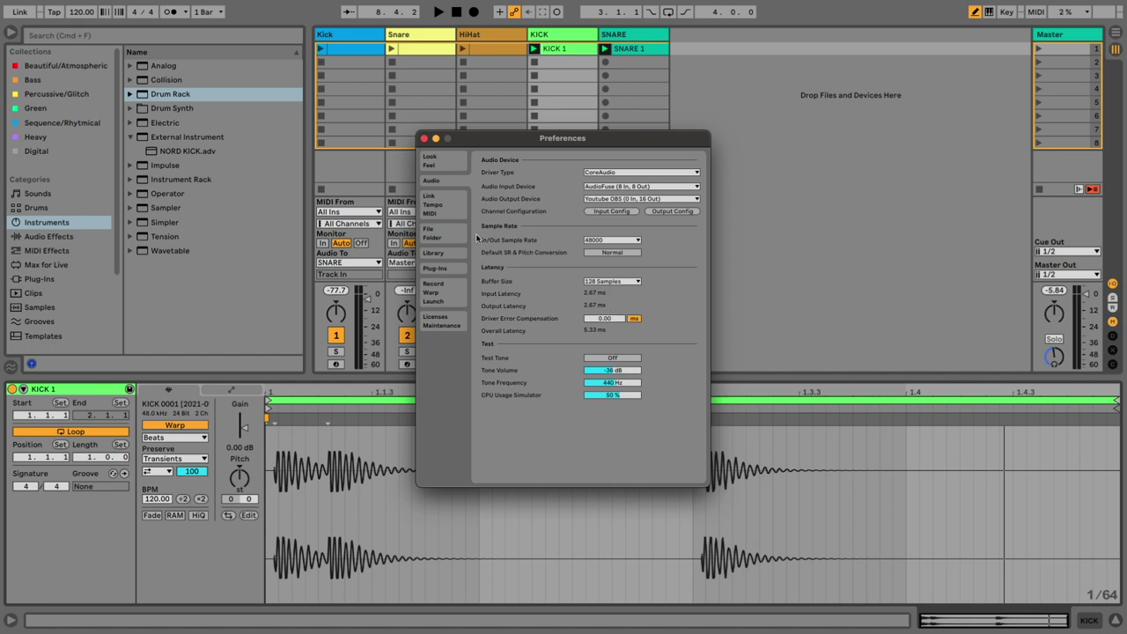
click(424, 139)
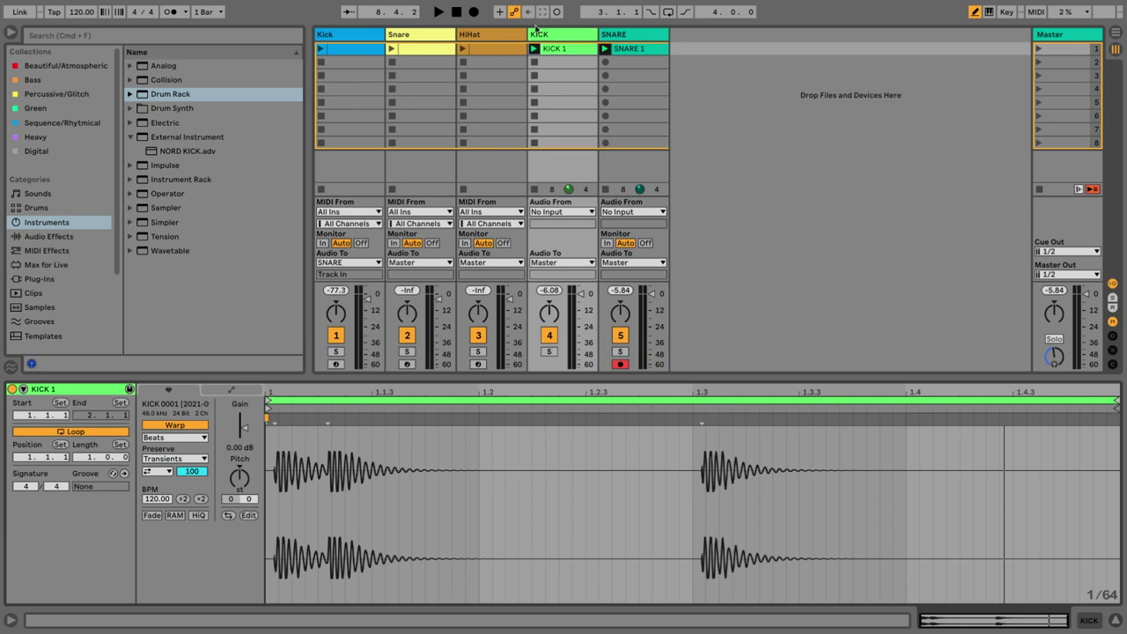
click(361, 34)
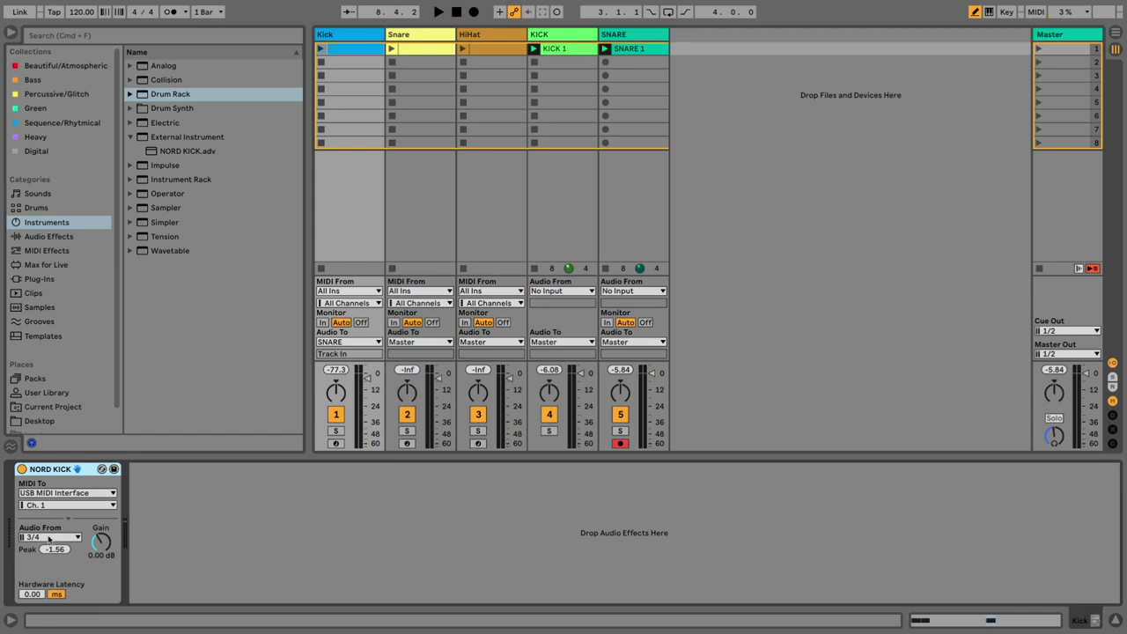
click(39, 596)
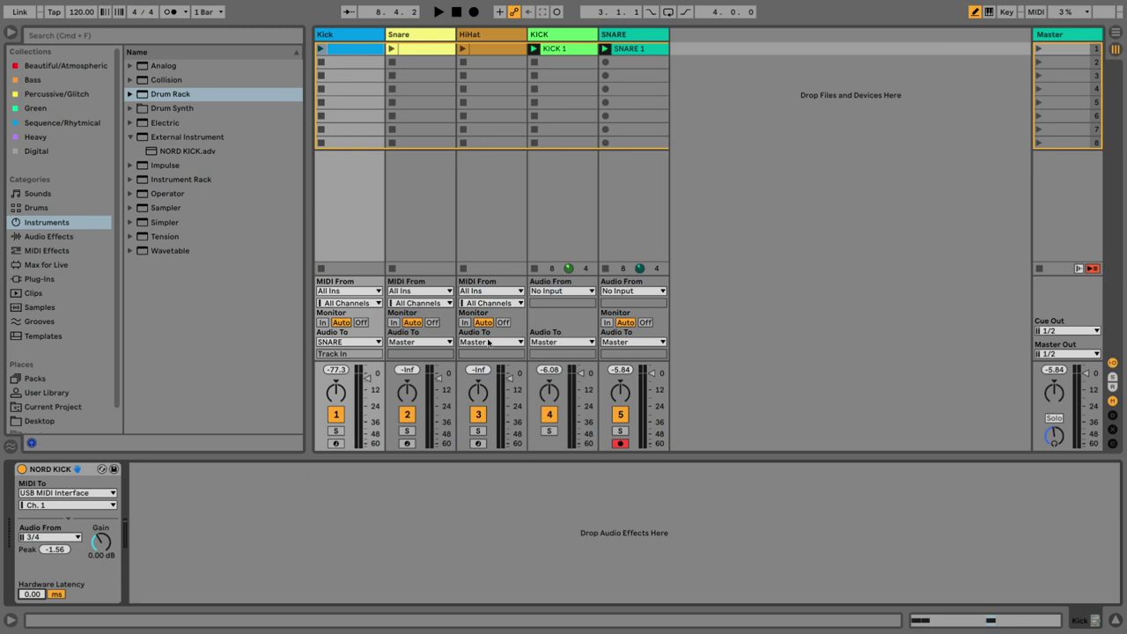
click(549, 208)
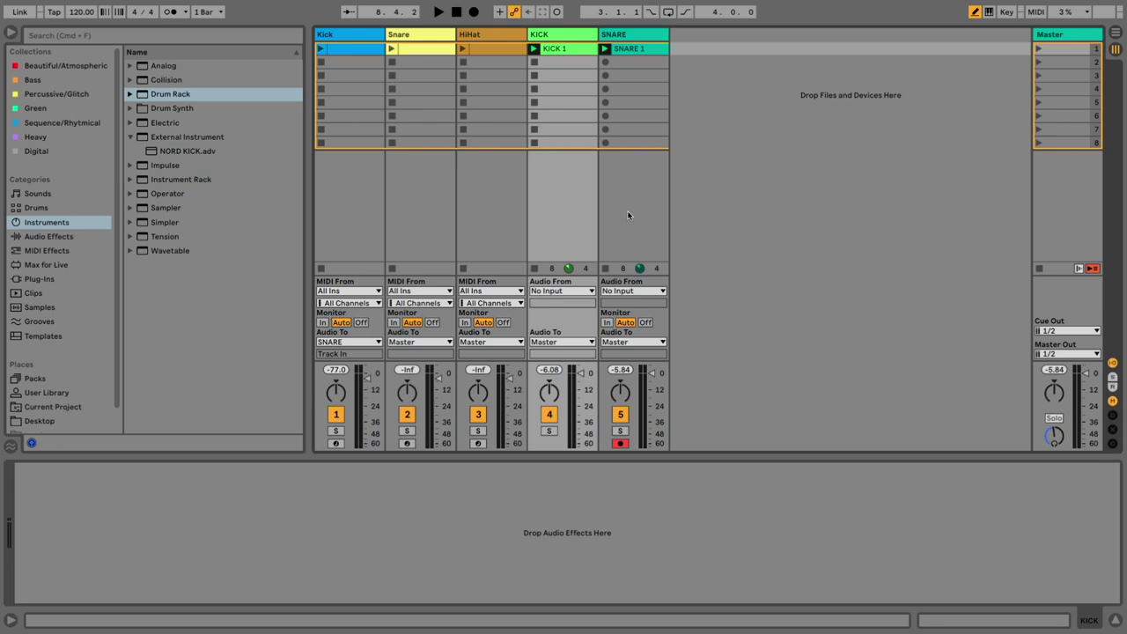
click(619, 214)
click(571, 217)
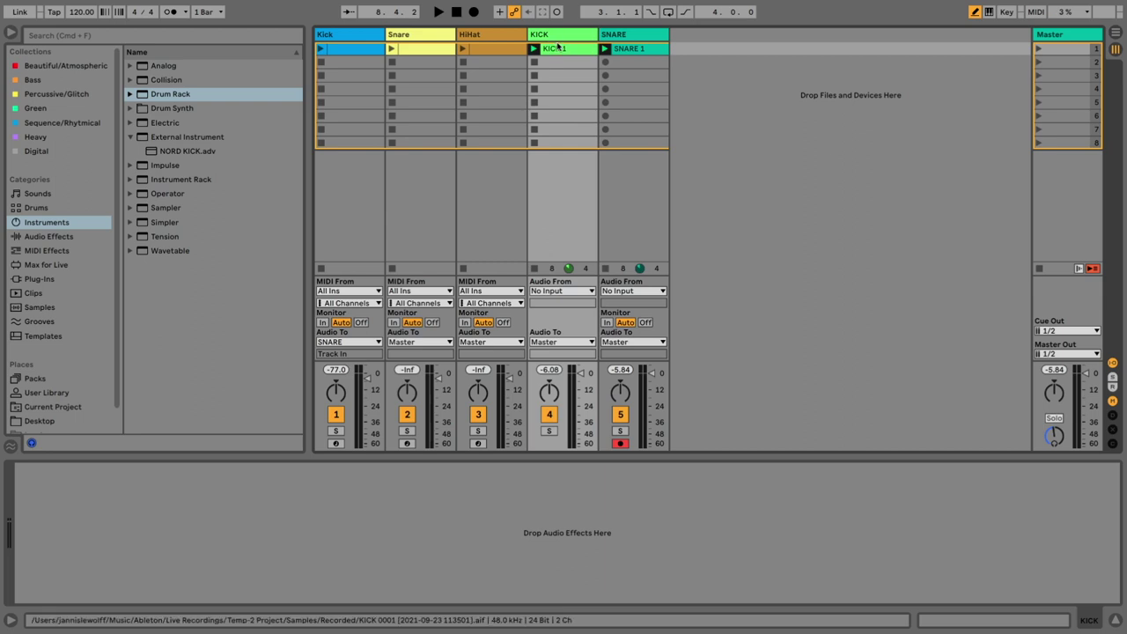
Shorten the KICK 1 clip's loop to the single kick hit at 1.3, ending at about 1.3.3
double_click(558, 50)
key(ctrl+a)
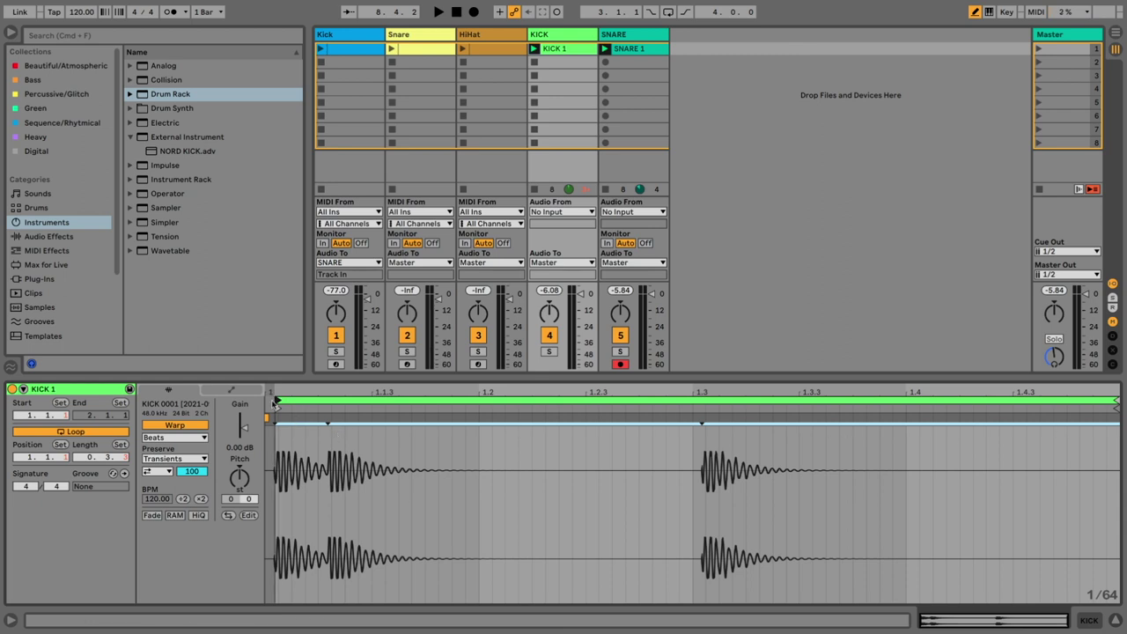
mouse_move(274, 401)
mouse_down()
mouse_move(733, 406)
mouse_move(702, 431)
mouse_up()
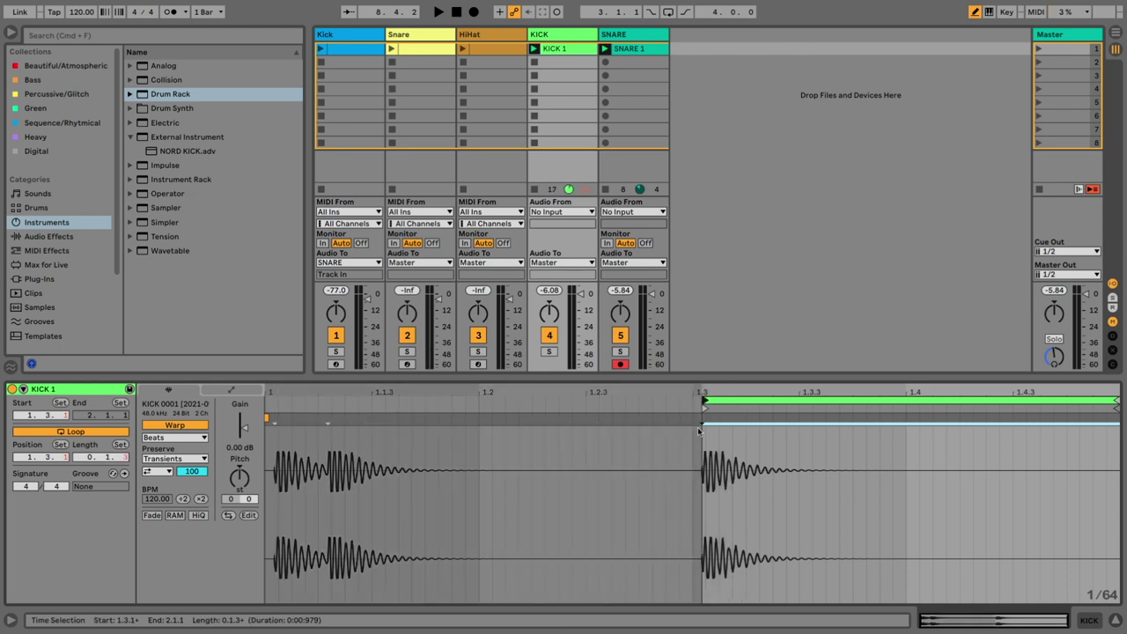
drag(1118, 403, 823, 404)
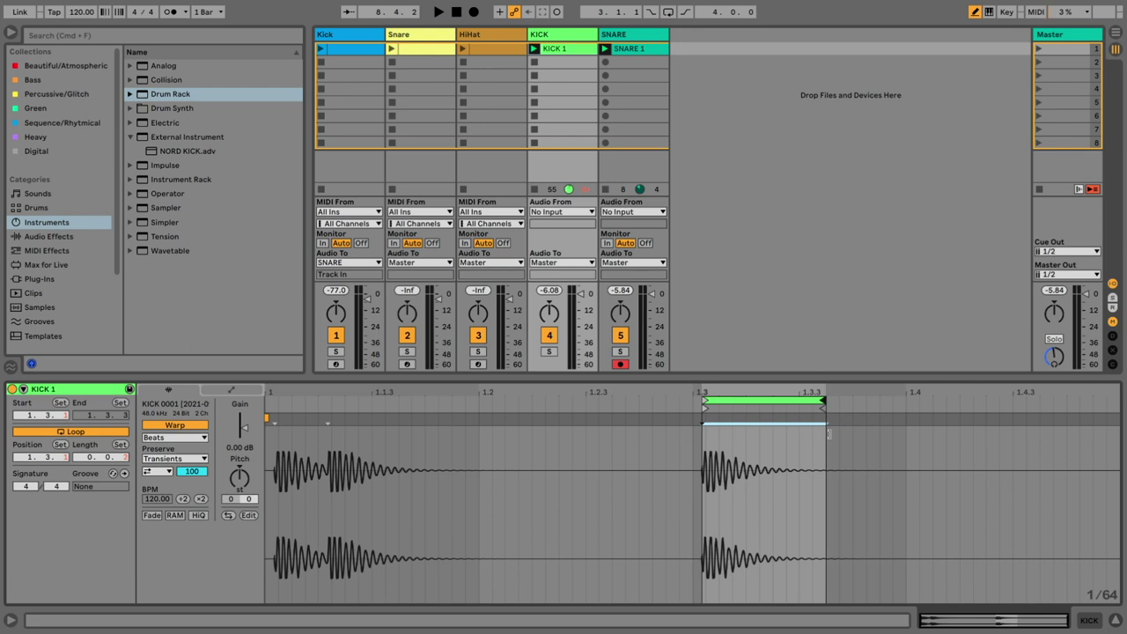
Move the KICK 1 loop start slightly ahead of the hit's transient and audition the loop with the SNARE clip stopped
click(747, 505)
key(plus)
key(plus)
key(plus)
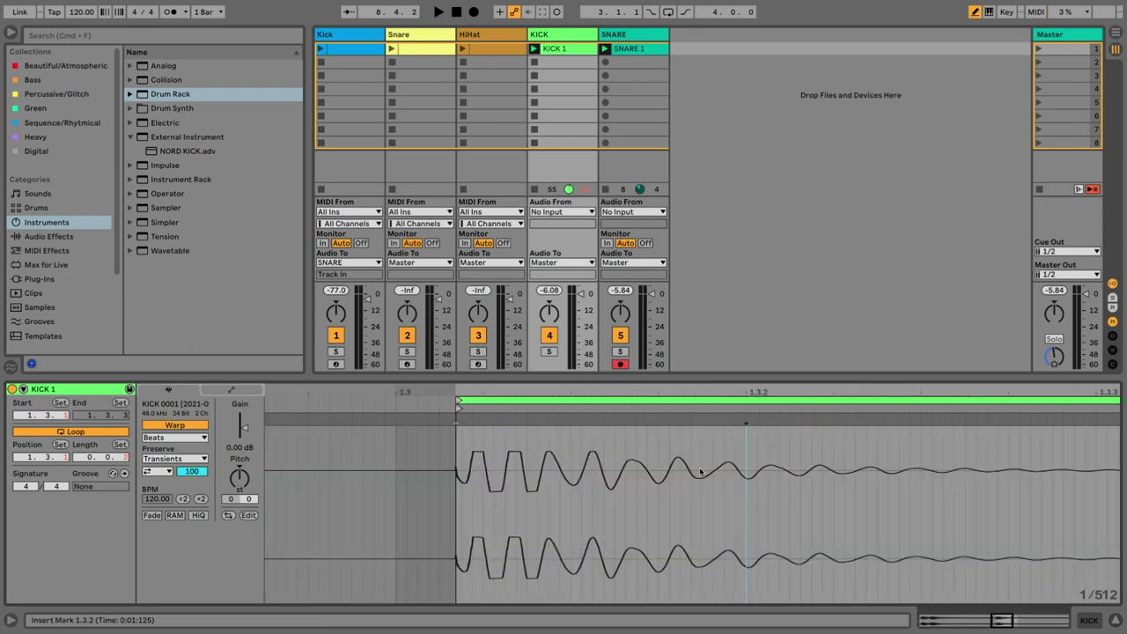
click(458, 403)
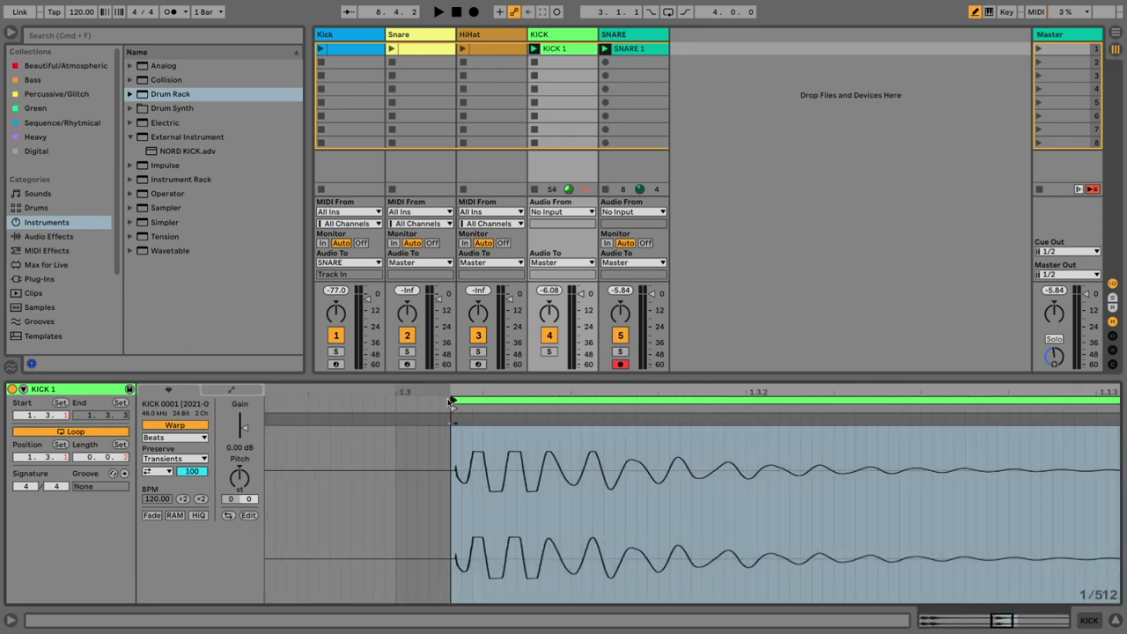
key(minus)
key(minus)
key(minus)
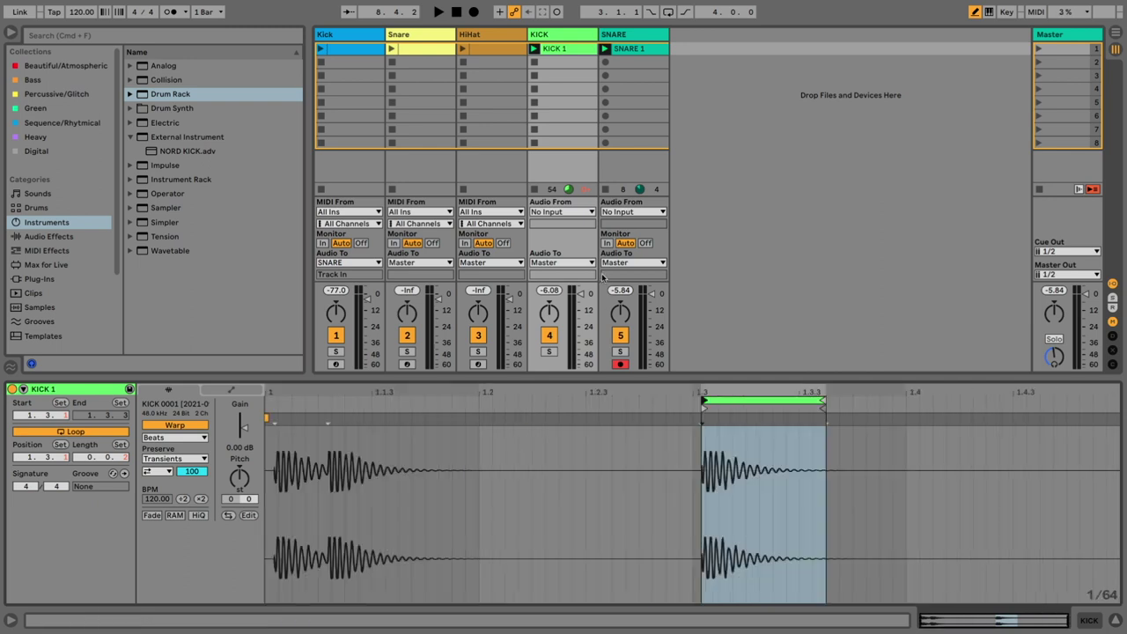
click(605, 190)
key(space)
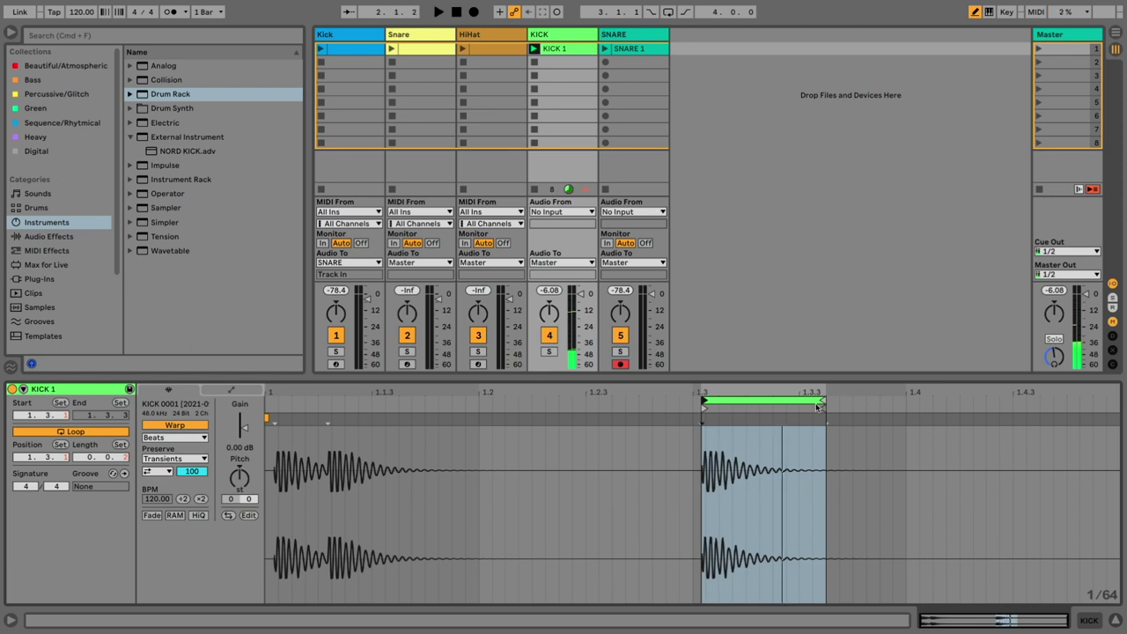
Crop the KICK 1 clip's sample to the looped single kick hit
right_click(798, 455)
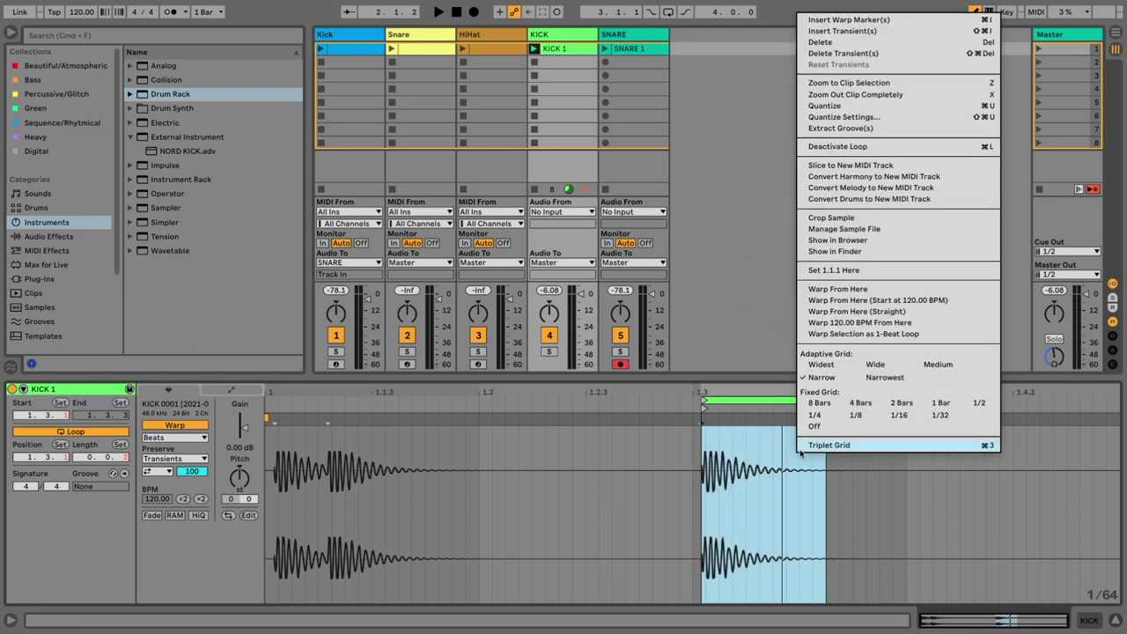
click(850, 219)
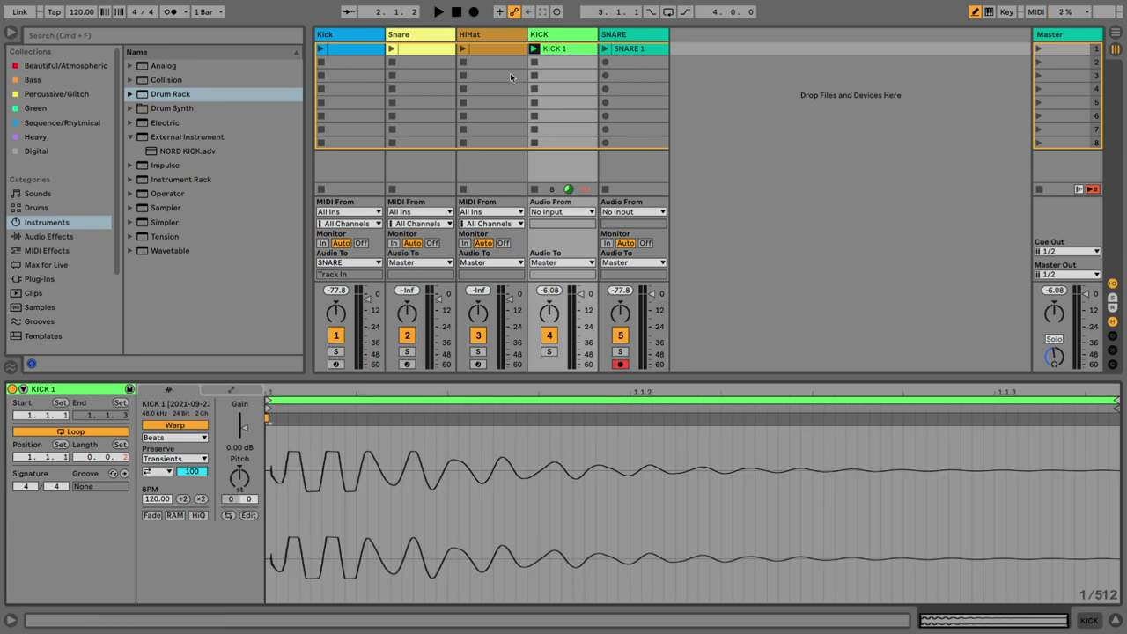
Insert a new MIDI track with an empty Drum Rack and place the cropped KICK 1 clip on its C1 pad
right_click(733, 84)
click(760, 104)
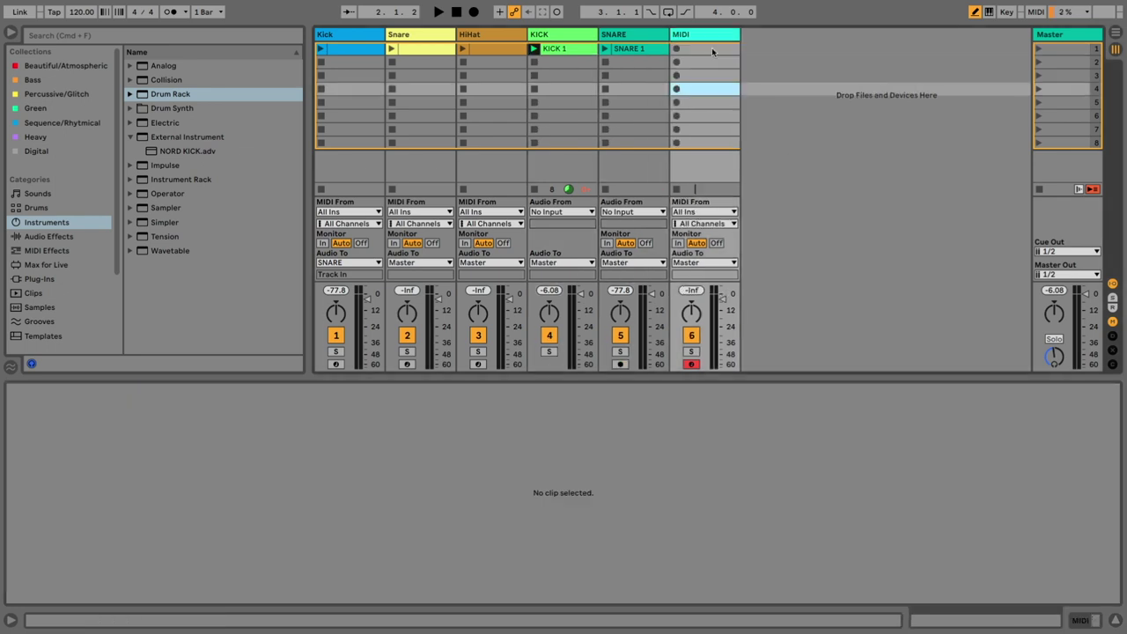
double_click(196, 94)
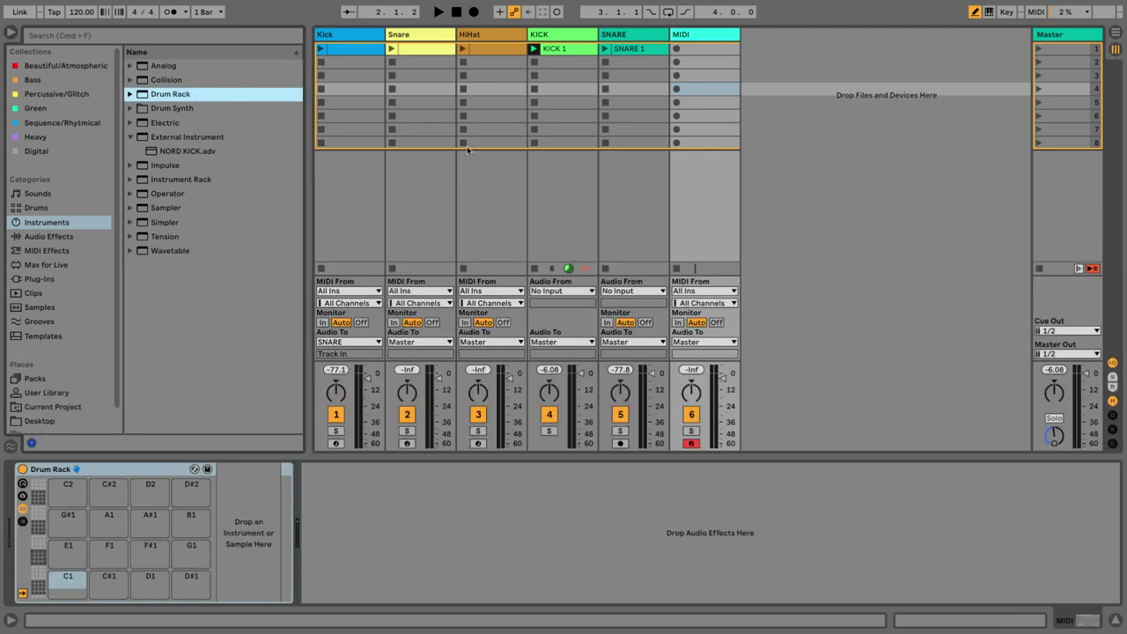
click(563, 49)
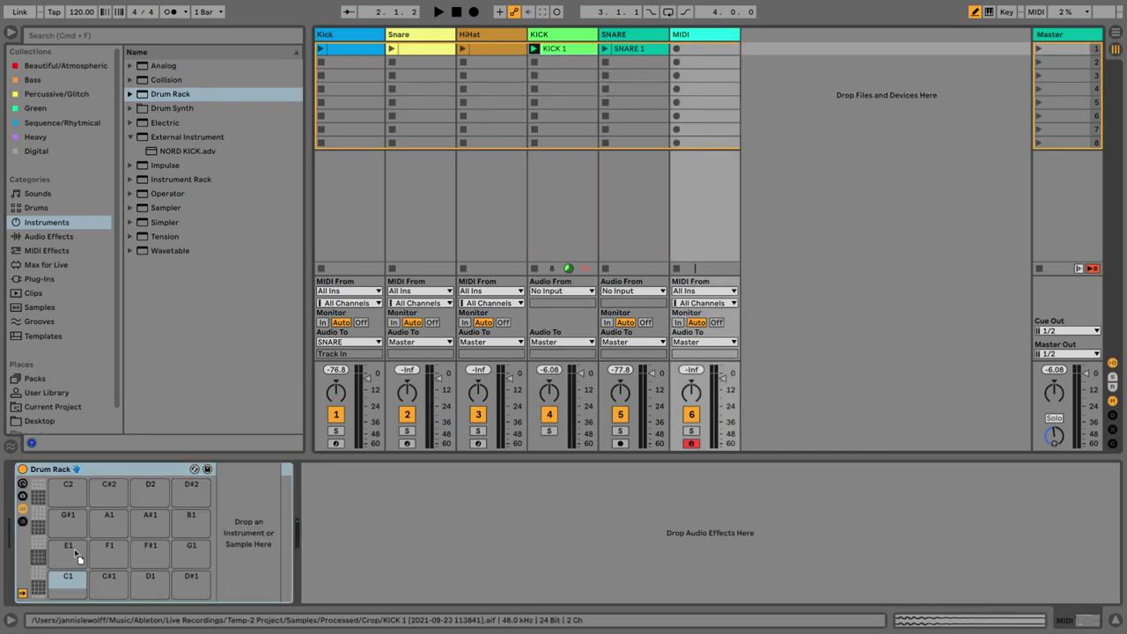
drag(68, 579, 73, 580)
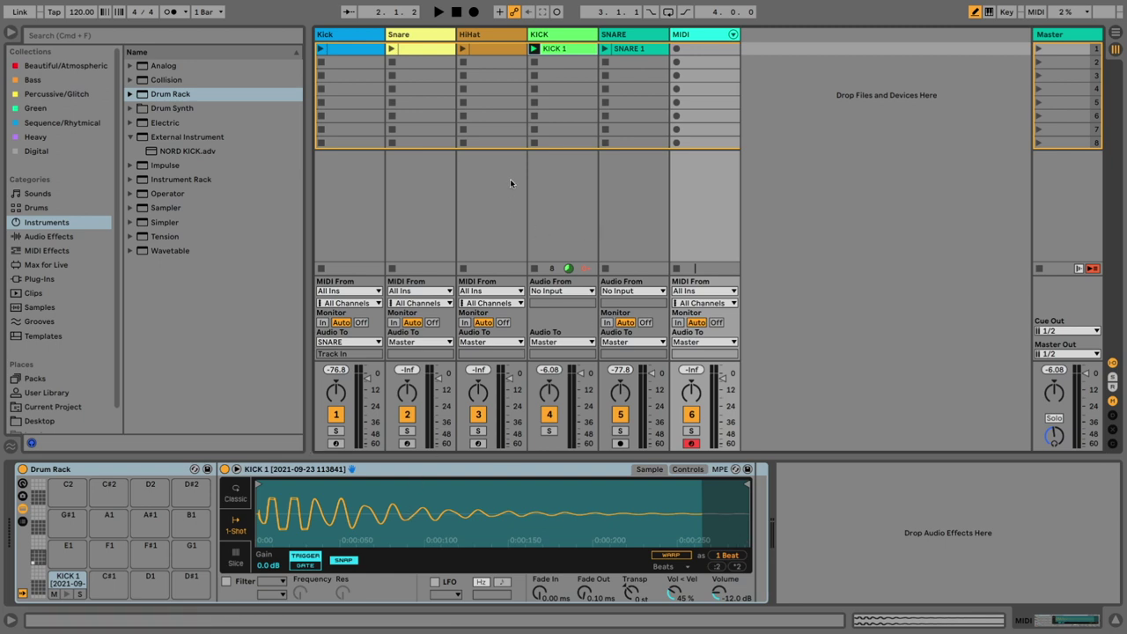
Show the User Library in the browser and select the SNARE 1 clip on the SNARE track
click(47, 393)
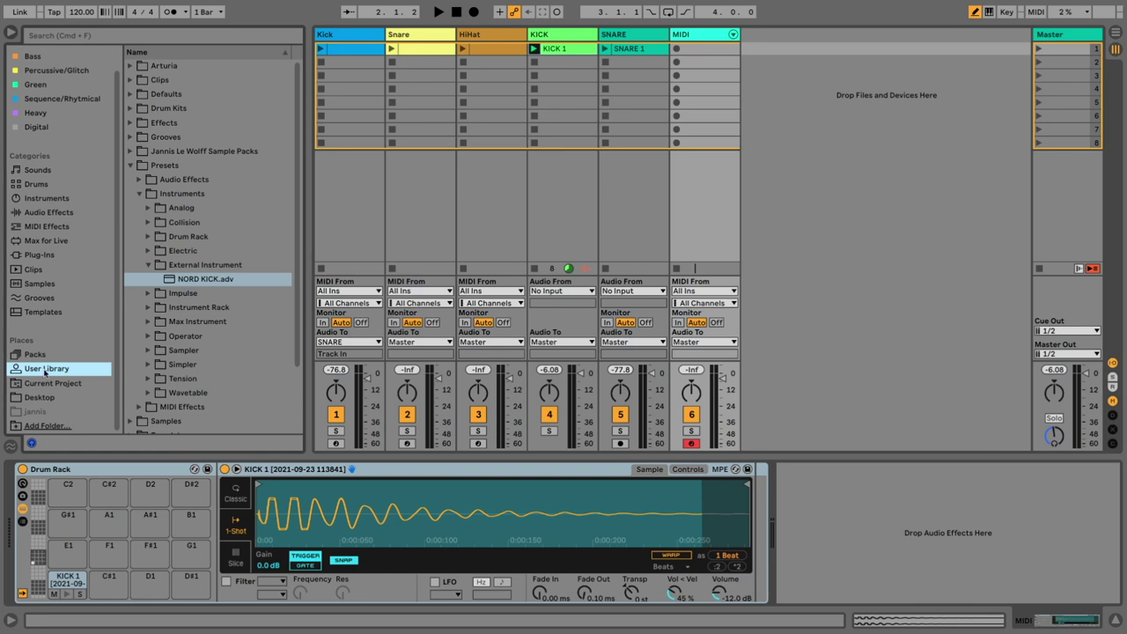
mouse_move(631, 50)
mouse_down()
mouse_move(257, 132)
mouse_move(259, 151)
mouse_move(474, 160)
mouse_move(261, 151)
mouse_move(637, 76)
mouse_move(631, 49)
mouse_up()
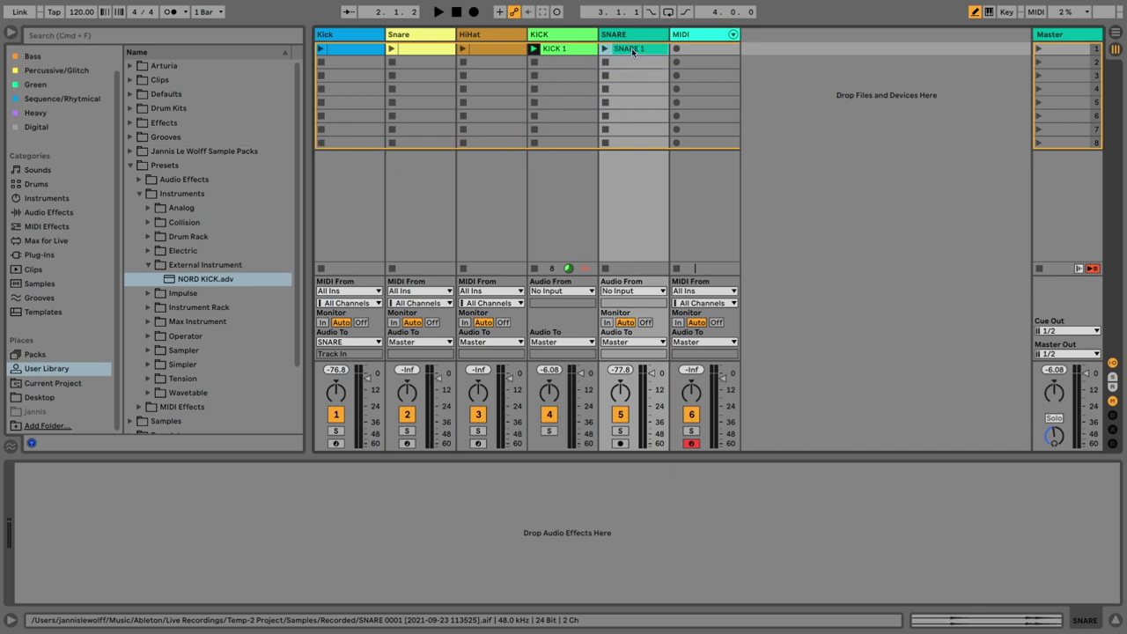